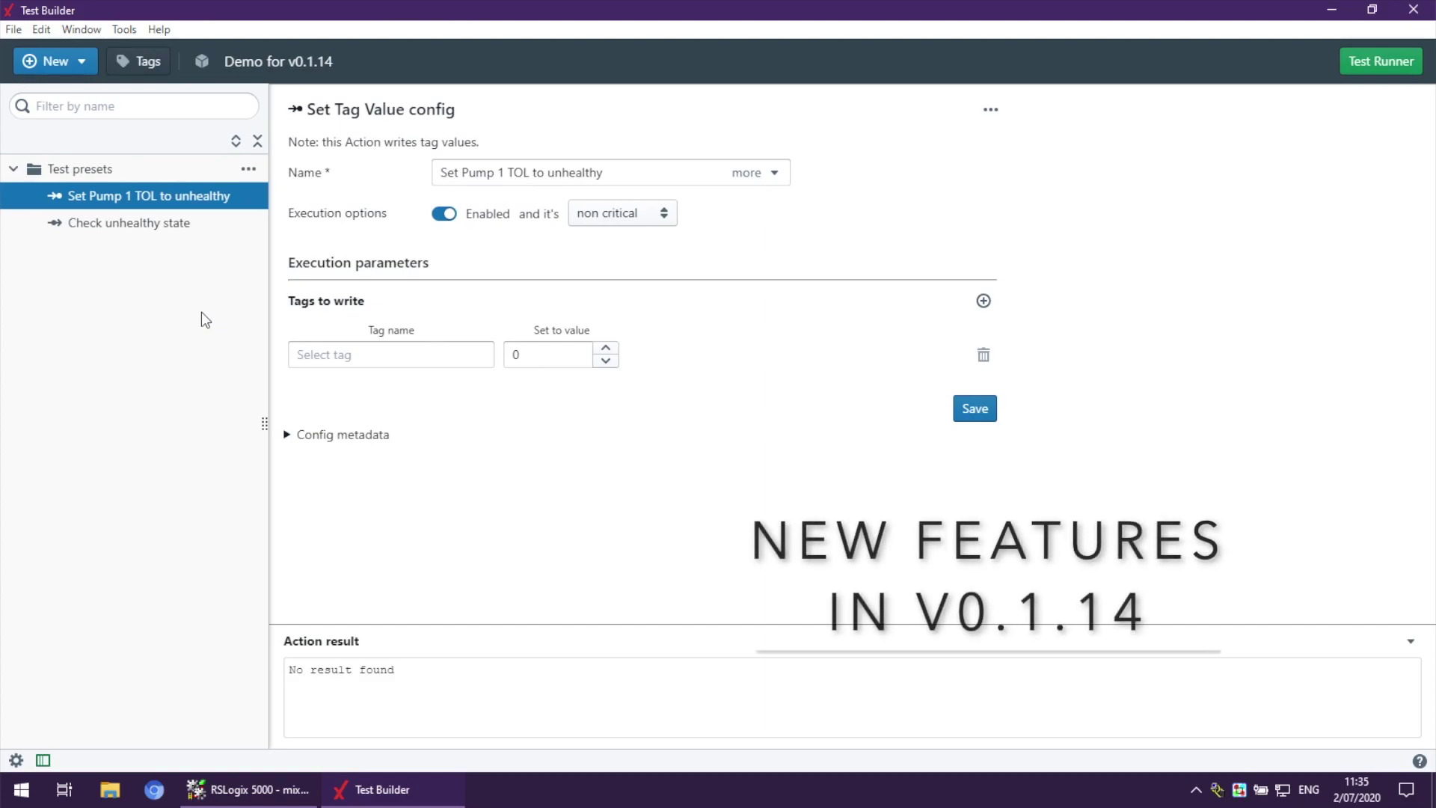
# Check the program's version number in the Help information window, then close it.
pyautogui.click(160, 32)
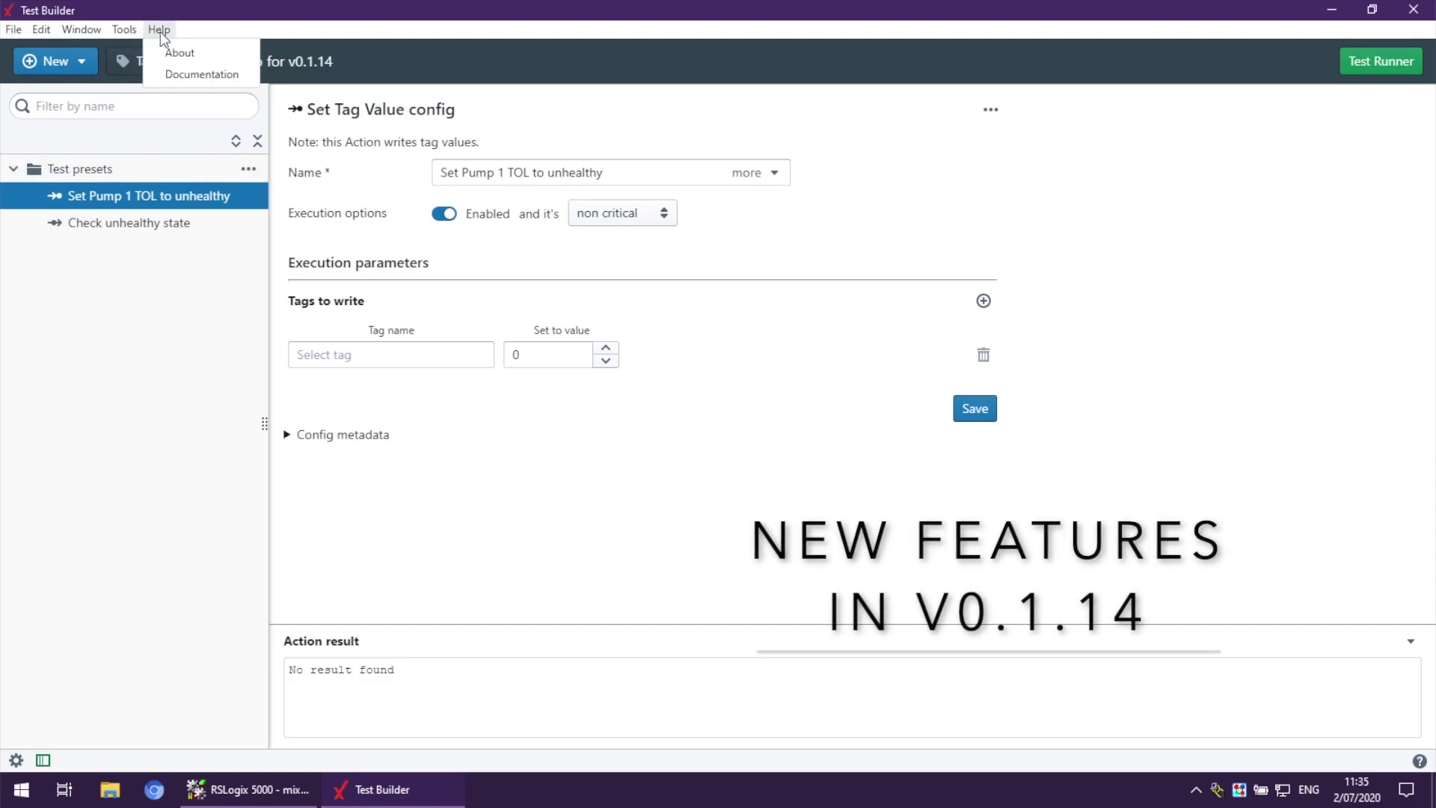
pyautogui.click(180, 54)
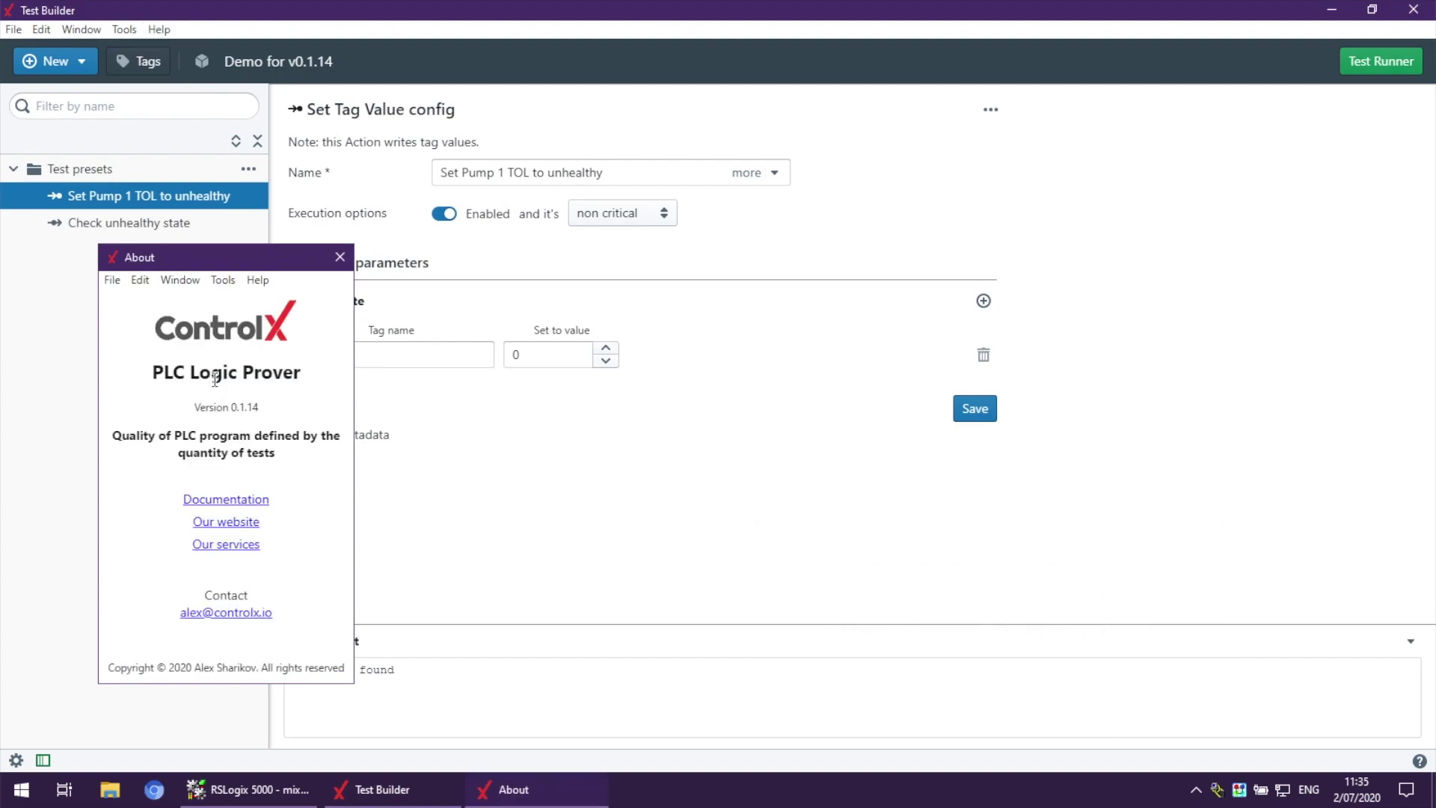
pyautogui.moveTo(258, 408); pyautogui.dragTo(193, 408)
pyautogui.click(179, 416)
pyautogui.click(340, 256)
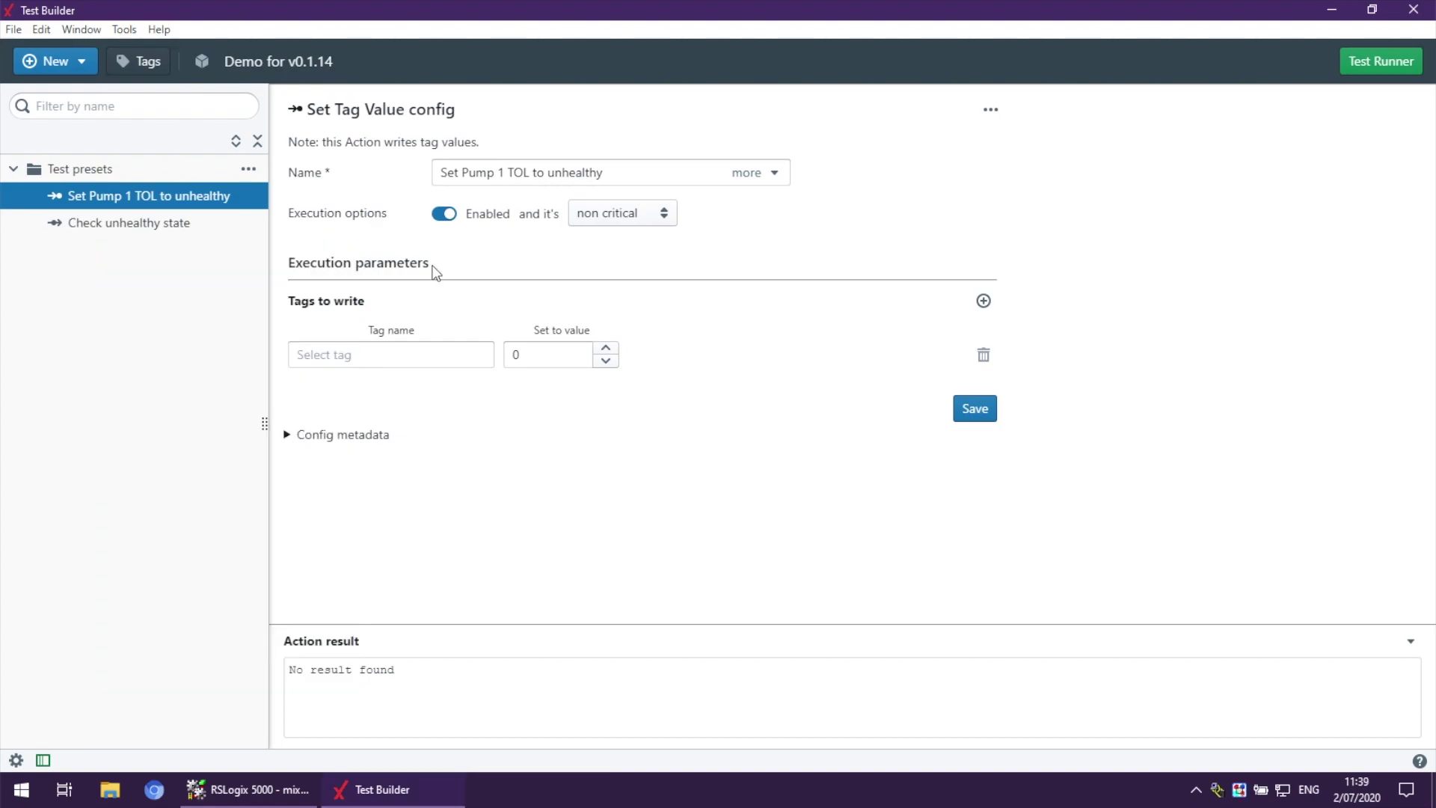
# Show the tag list and step through the AI_Pressure1PV and DI_…_TOL_OK tag cells.
pyautogui.click(146, 61)
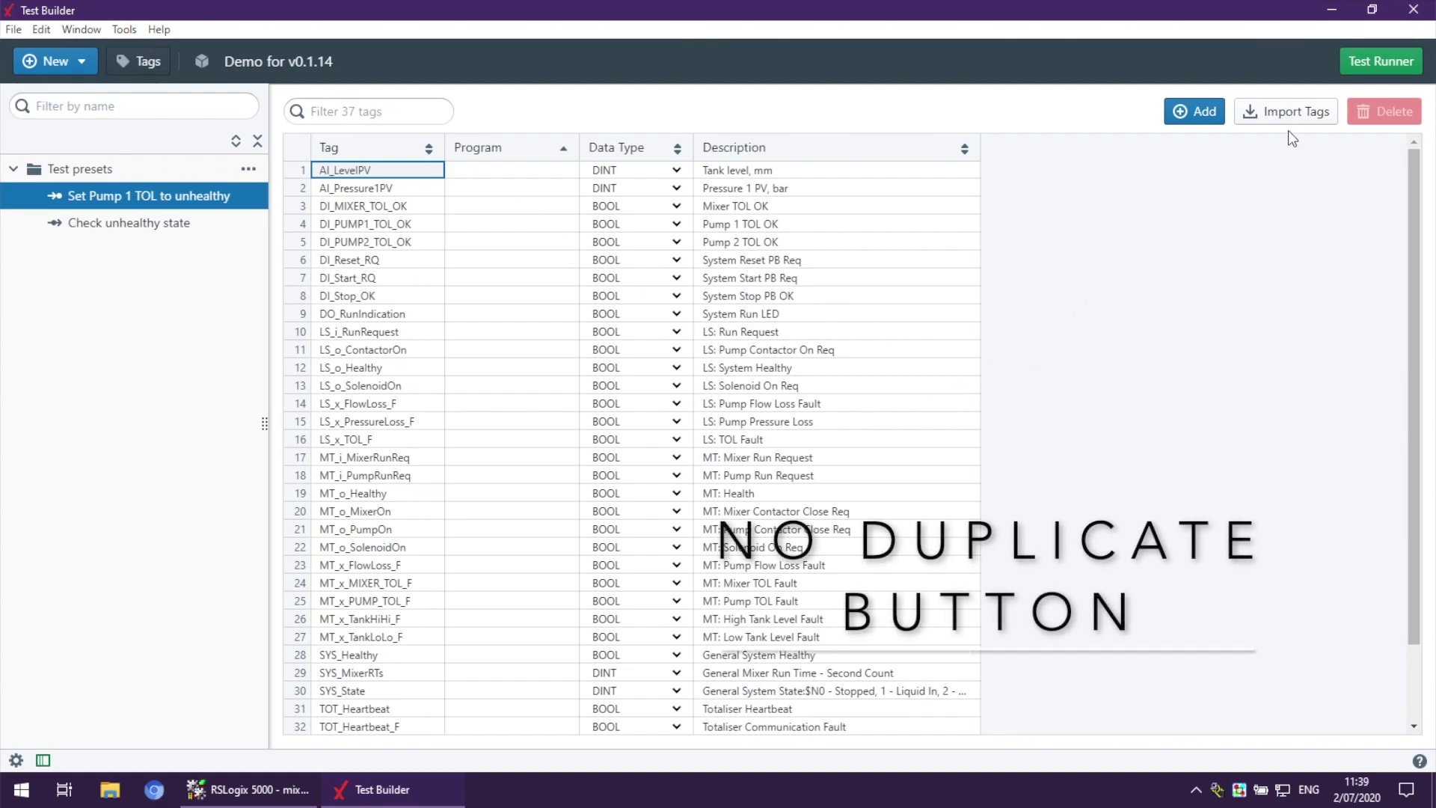
pyautogui.click(371, 189)
pyautogui.click(376, 207)
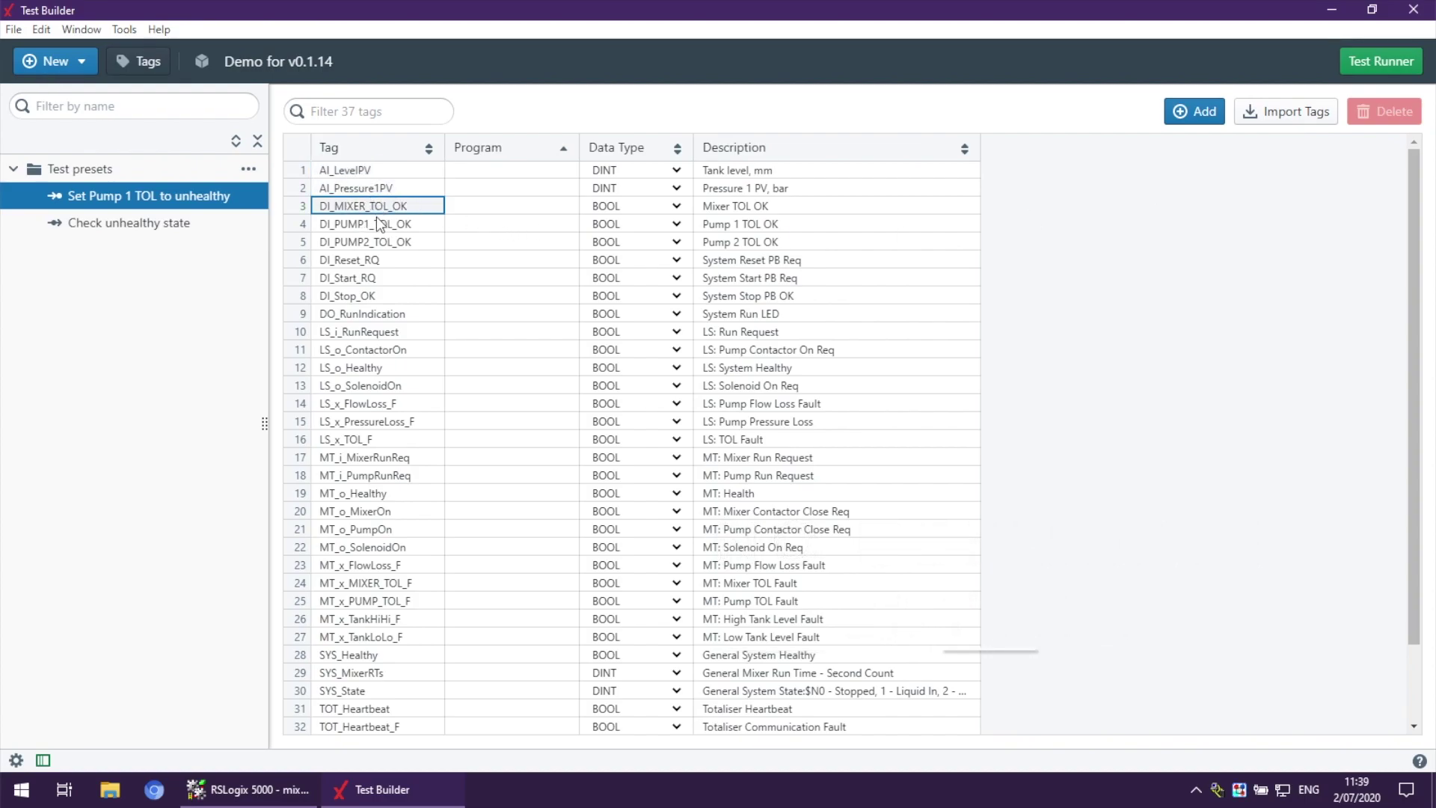
pyautogui.click(378, 225)
pyautogui.click(382, 242)
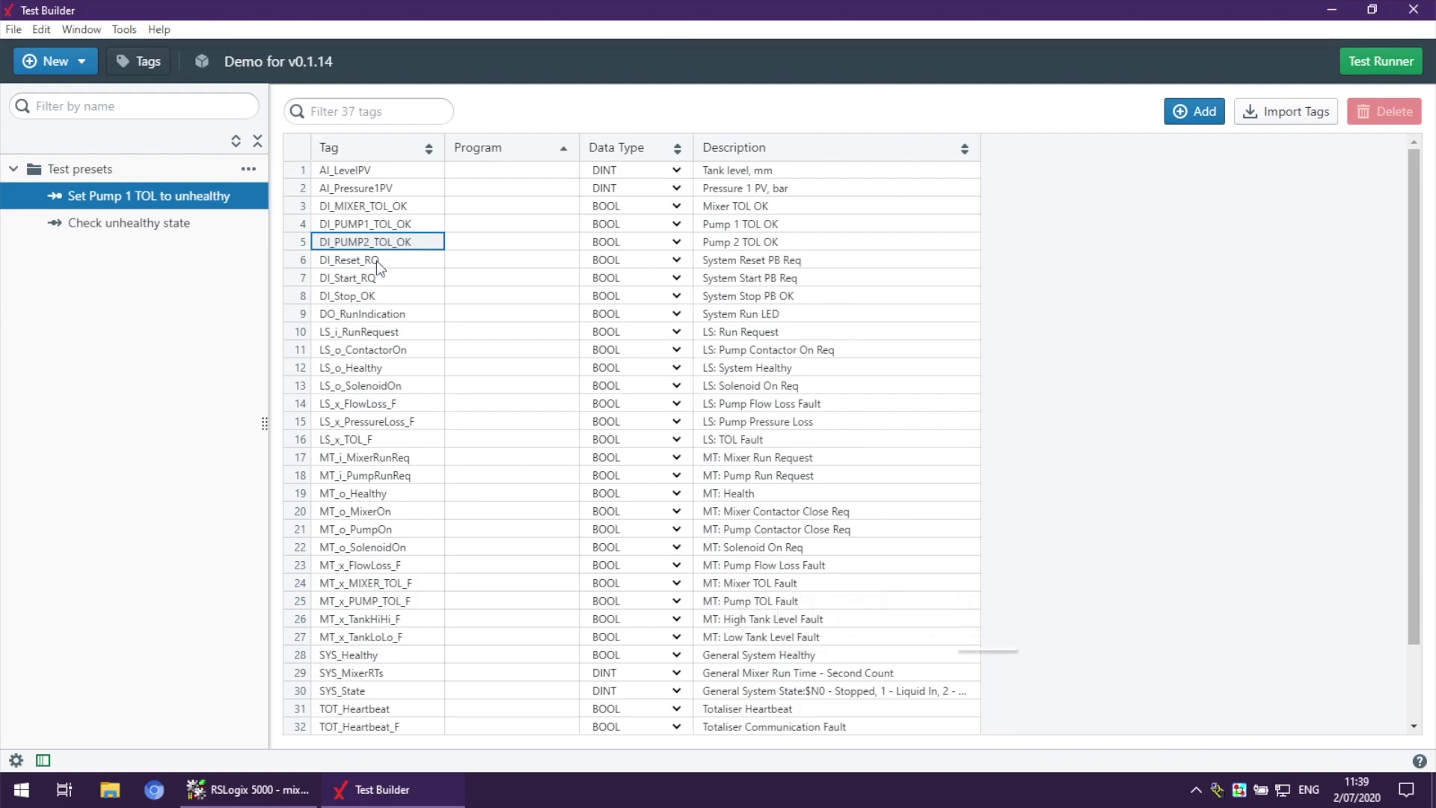
pyautogui.click(352, 115)
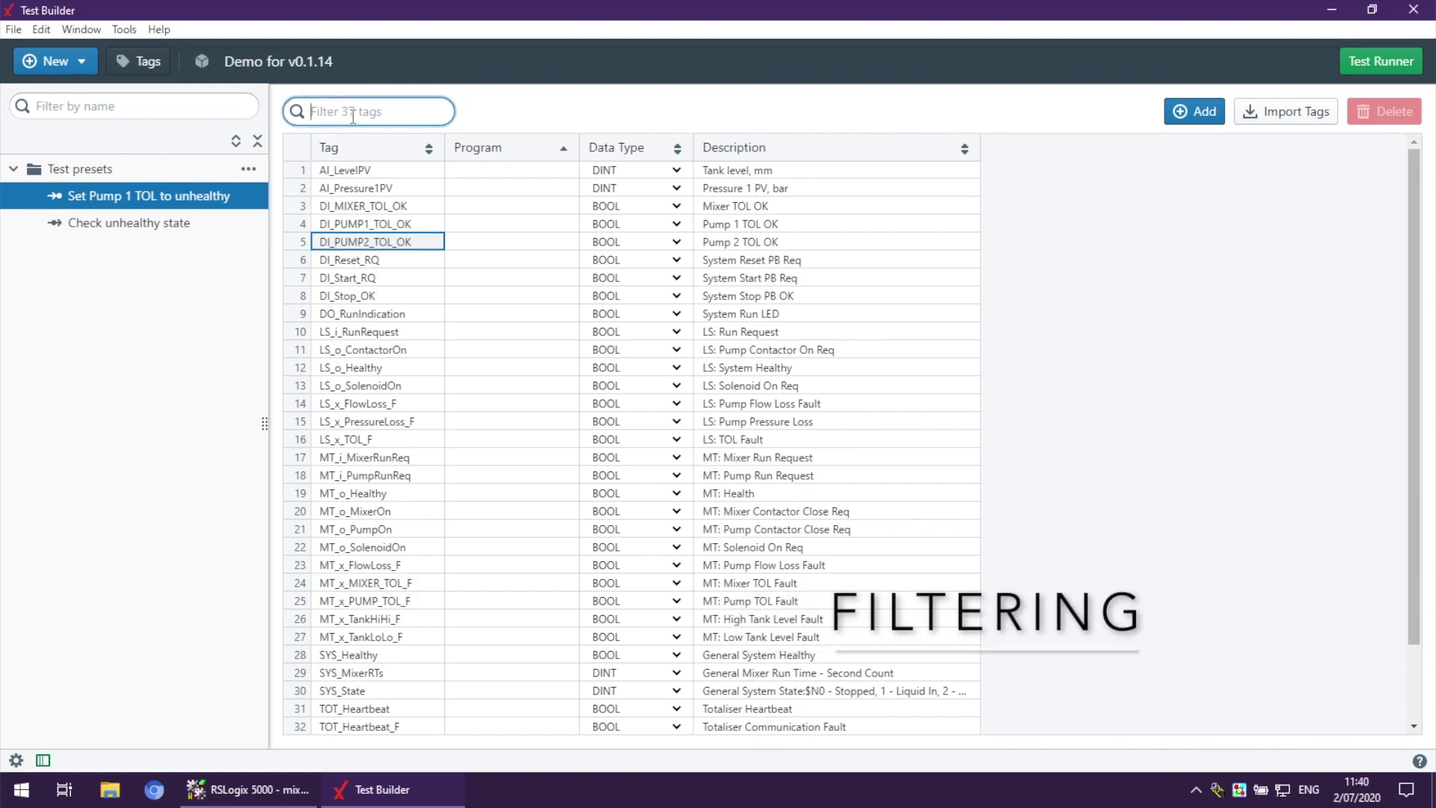
# Filter the tags by 'pump' instead of 'MT' and sort them by tag name.
pyautogui.write('MT')
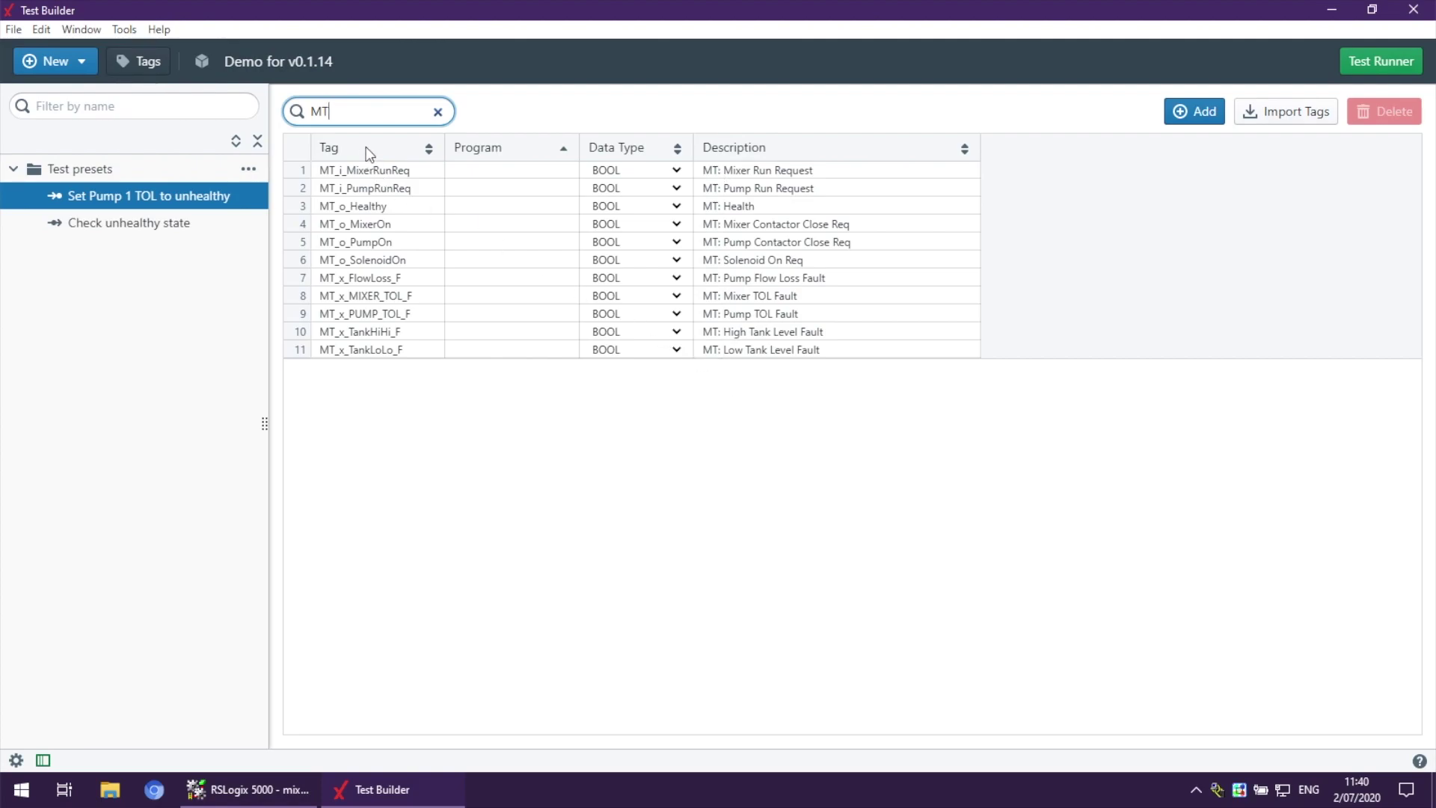
pyautogui.doubleClick(365, 121)
pyautogui.write('pump')
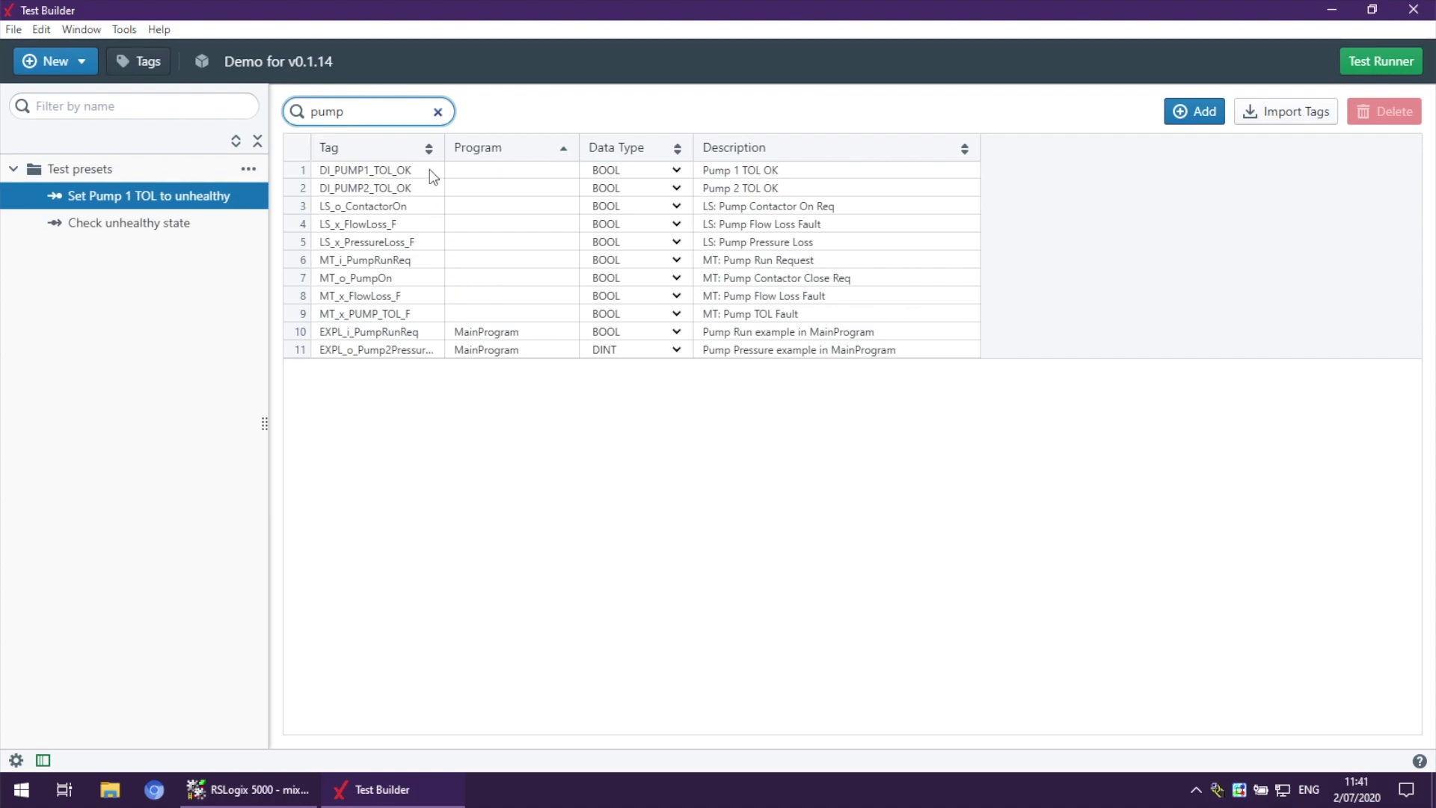
pyautogui.click(429, 149)
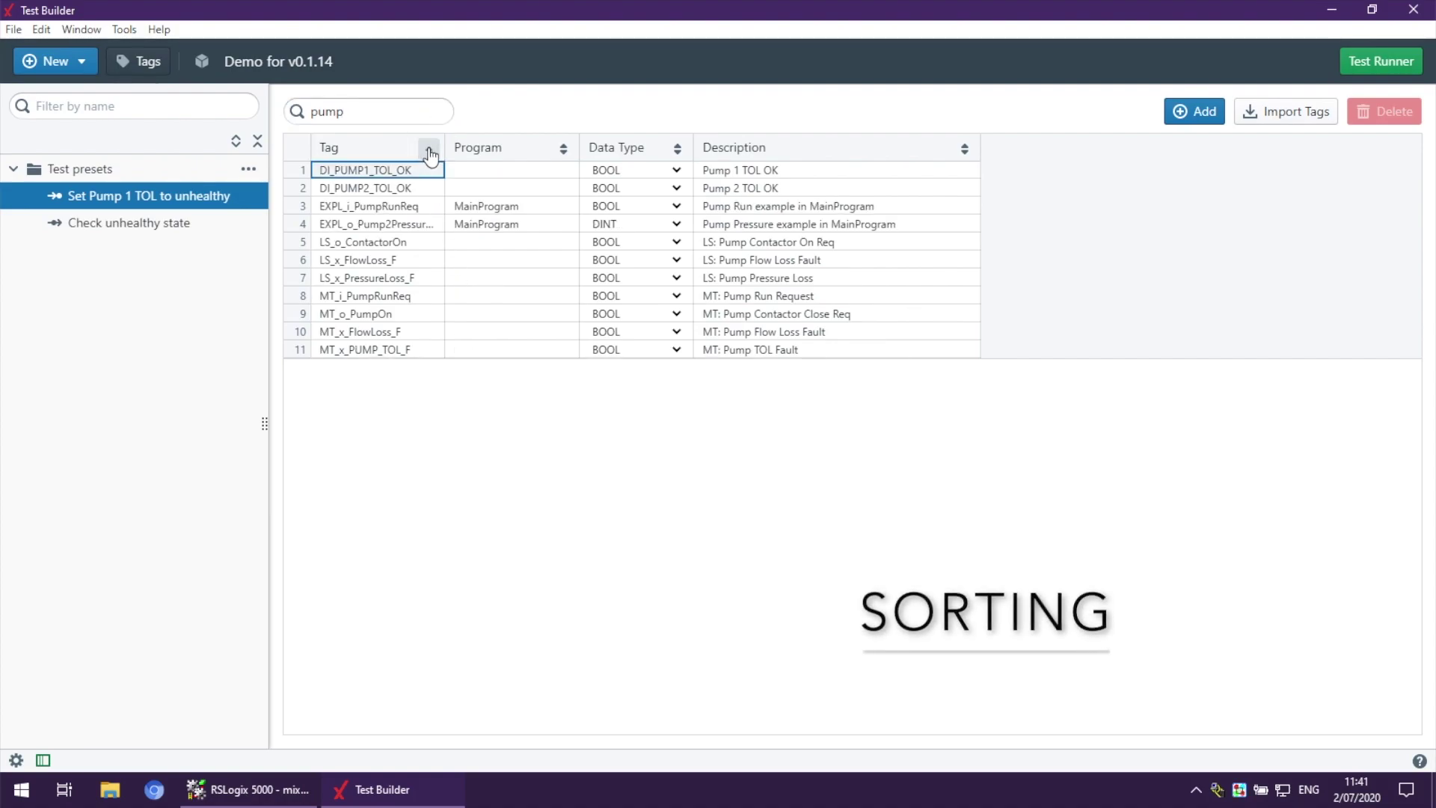
# Try both sort orders on each column, finish sorted by Program, and clear the pump filter.
pyautogui.click(429, 150)
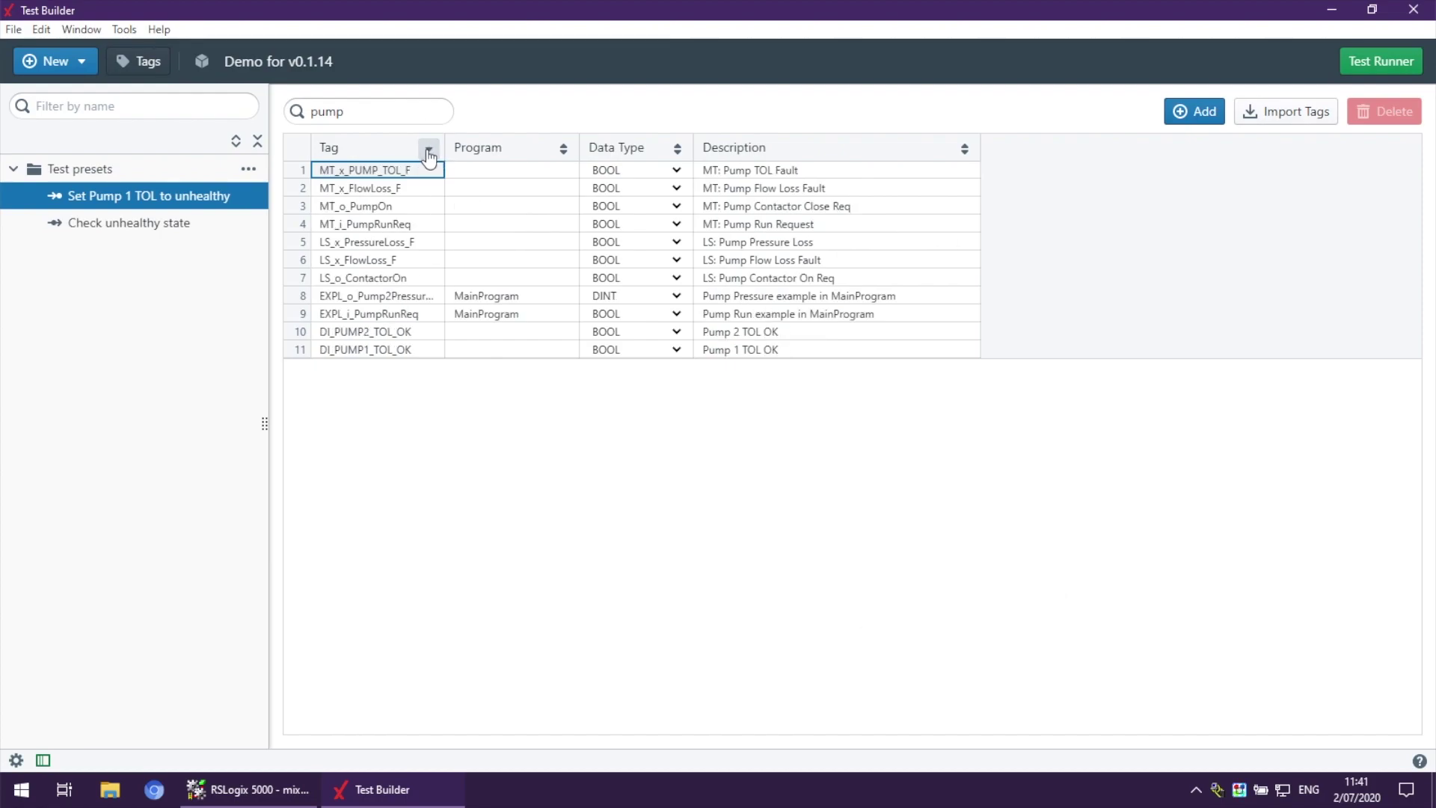
pyautogui.click(565, 152)
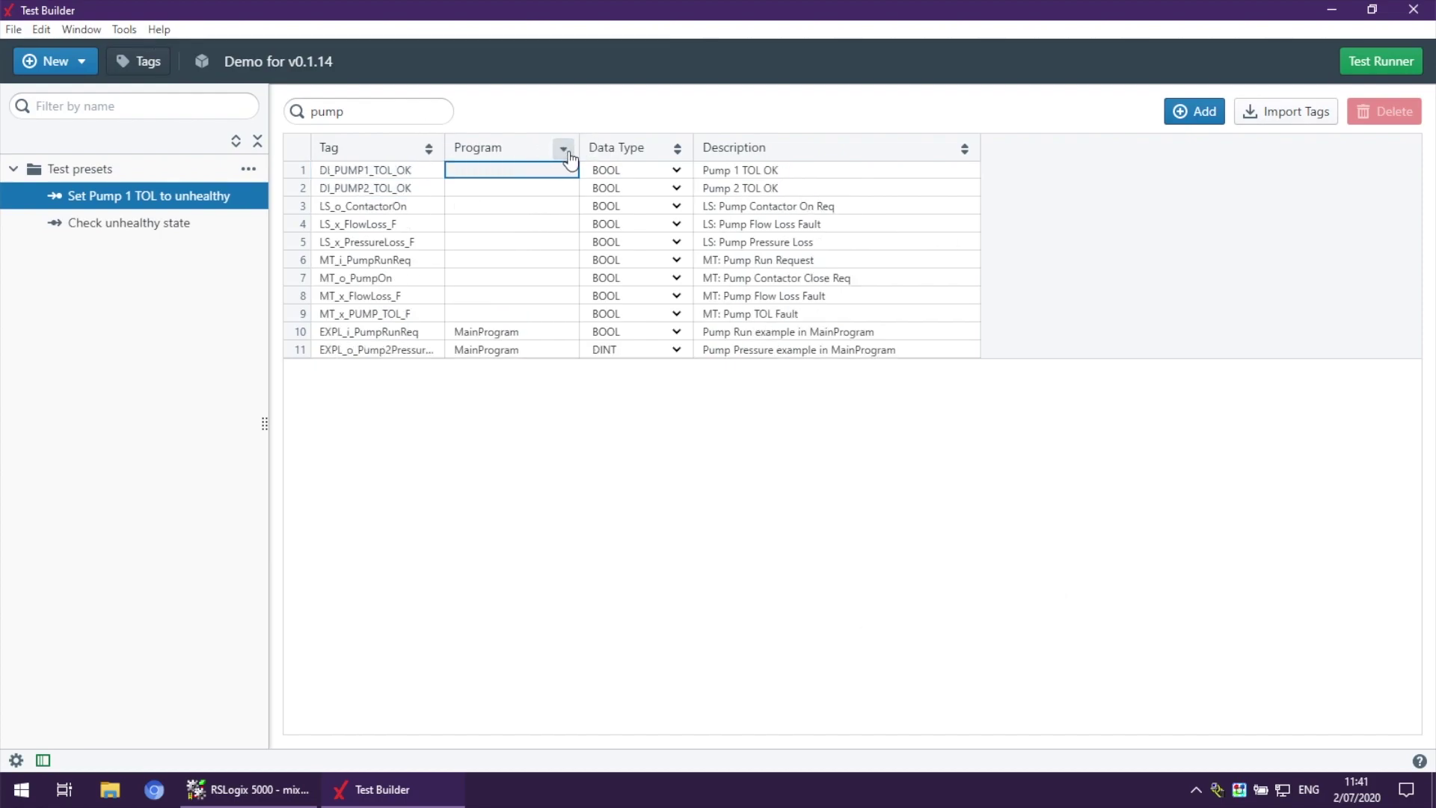
pyautogui.click(567, 153)
pyautogui.click(676, 153)
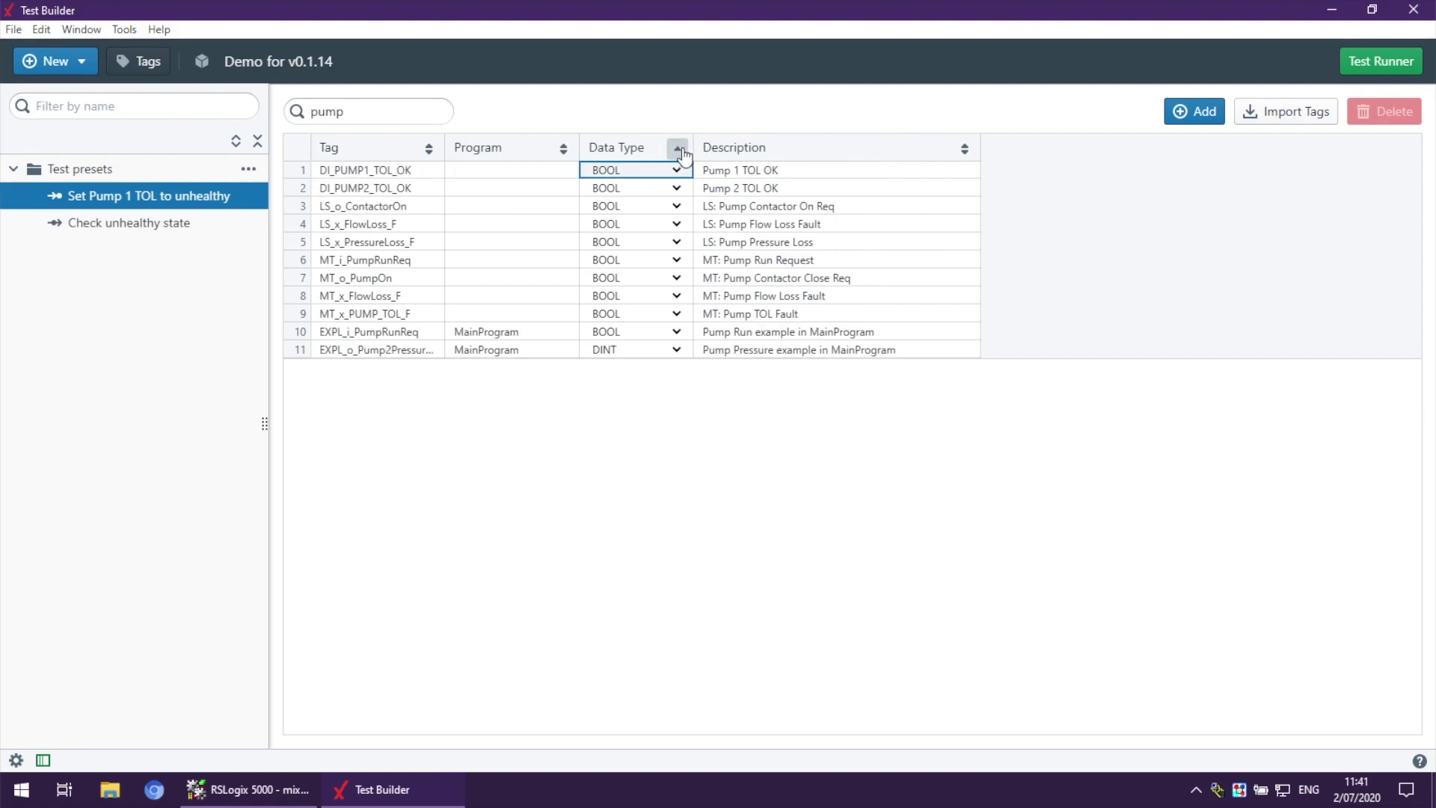
pyautogui.click(676, 150)
pyautogui.click(965, 150)
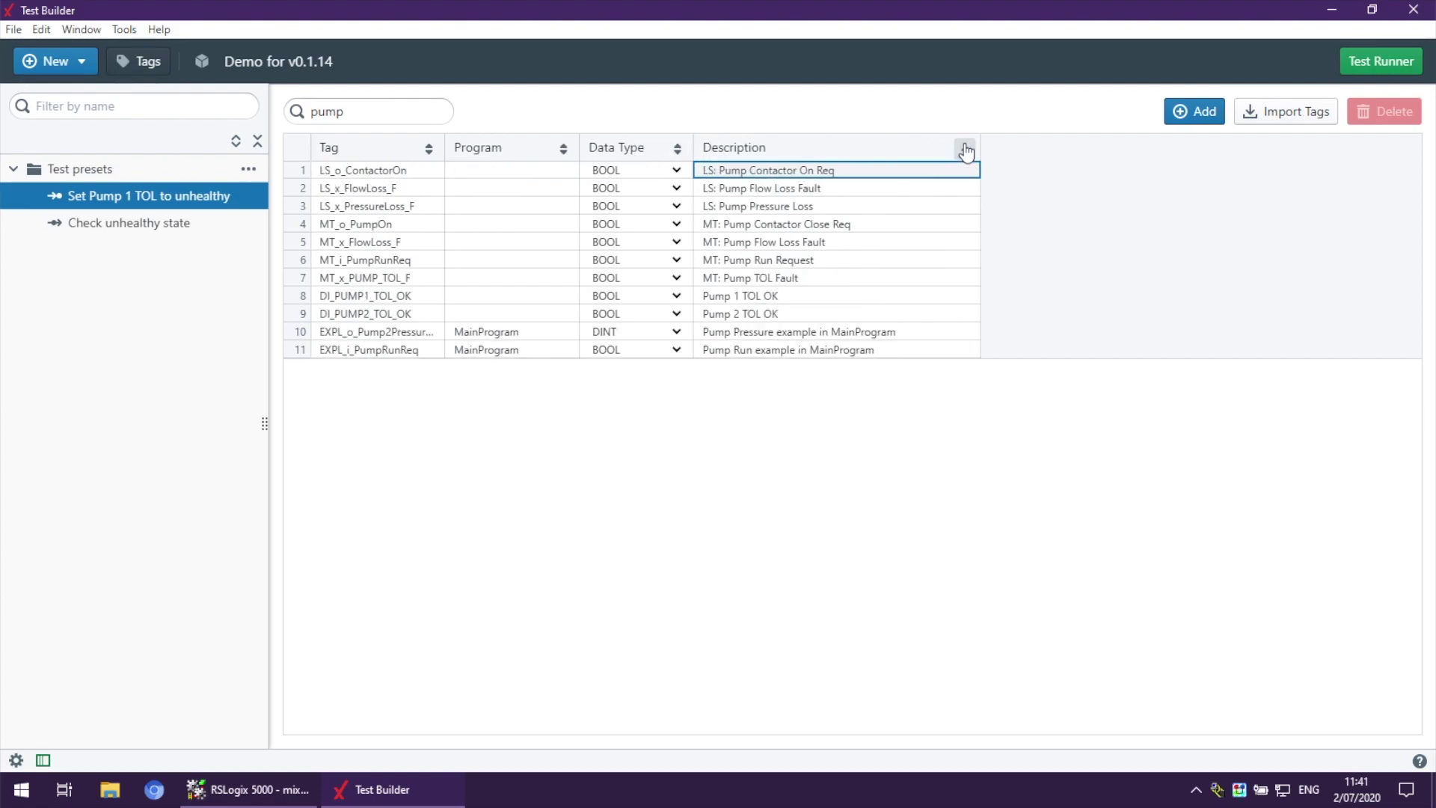
pyautogui.click(965, 148)
pyautogui.click(564, 148)
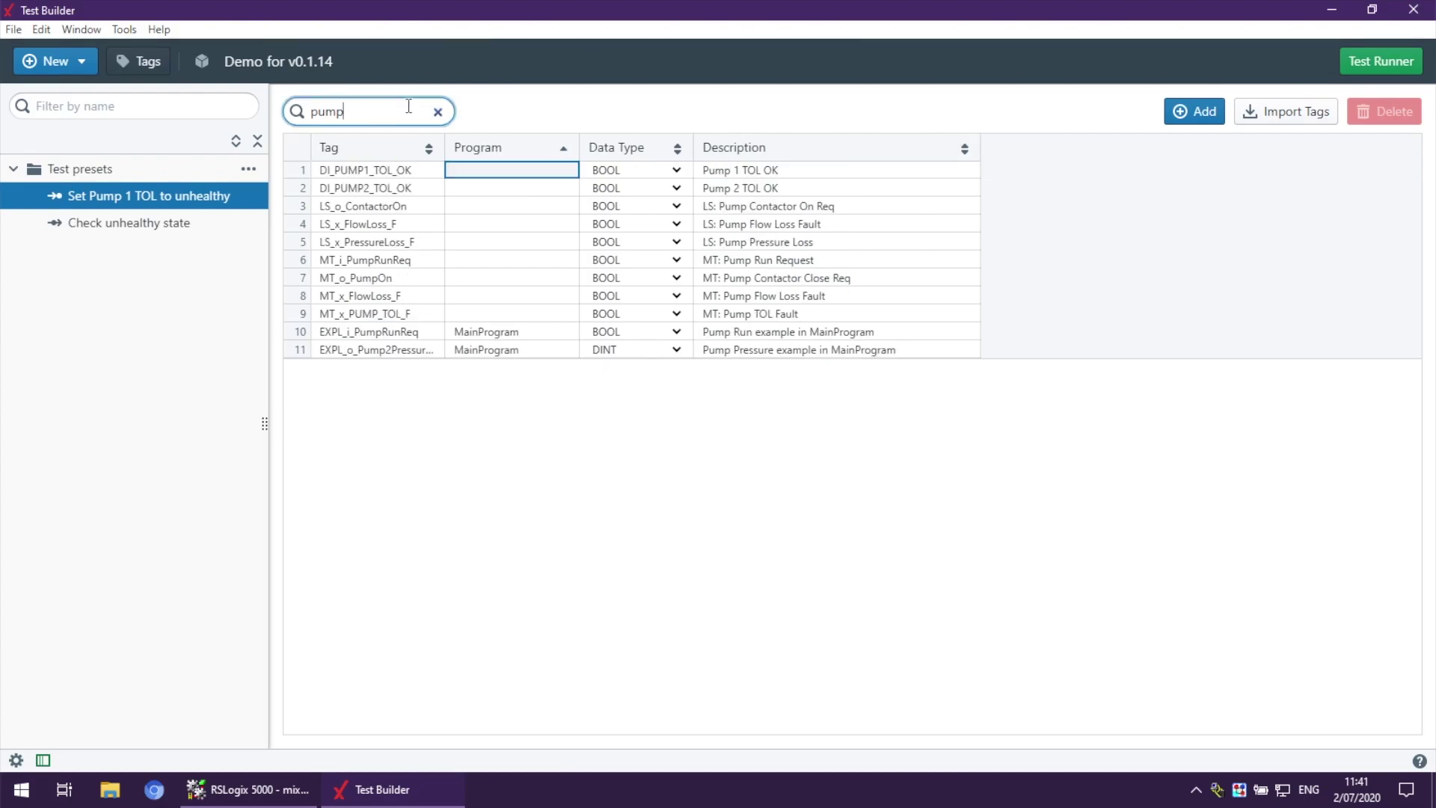
pyautogui.click(437, 113)
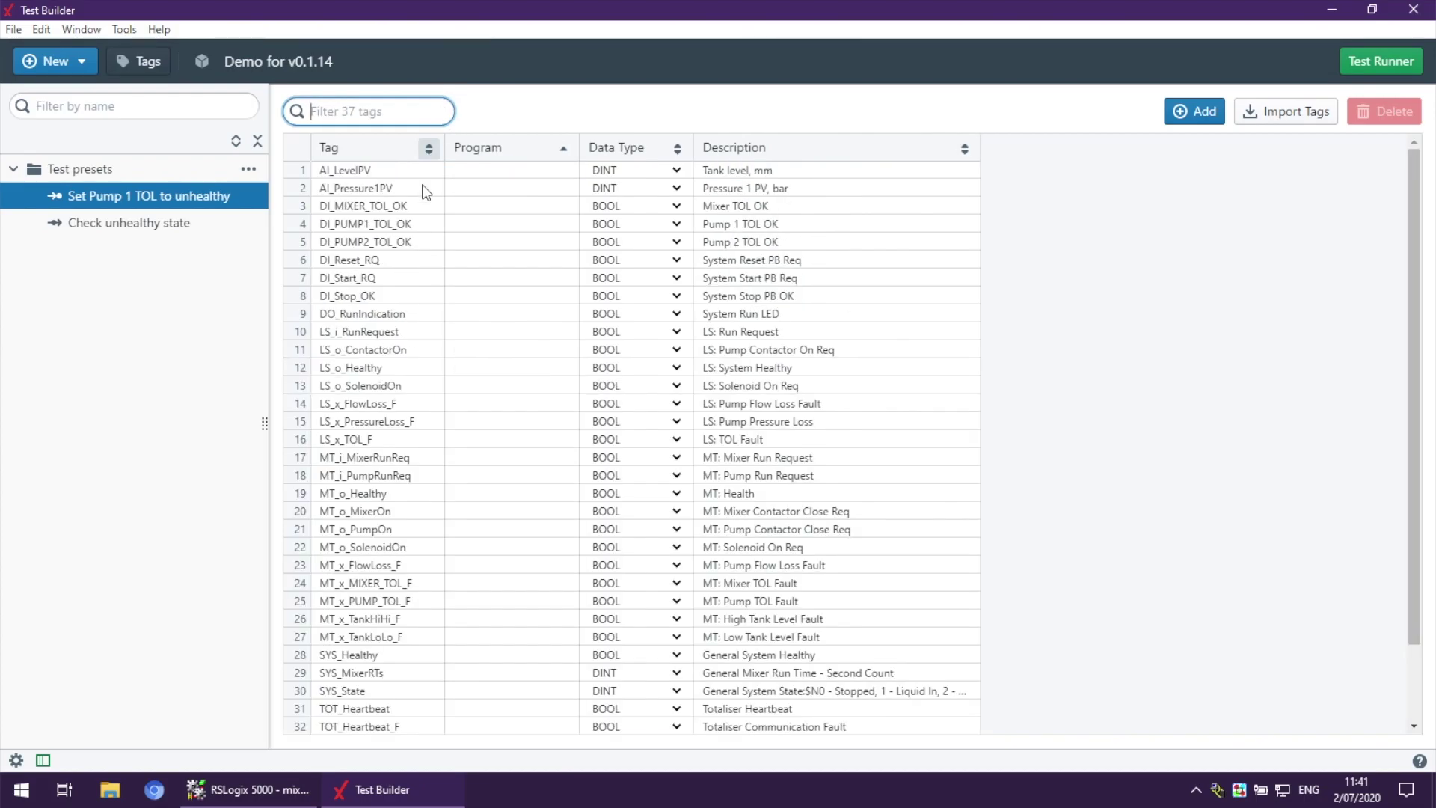
# Select the last two rows, EXPL_i_PumpRunReq and EXPL_o_Pump2Pressure, and copy them.
pyautogui.scroll(-3, 397, 344)
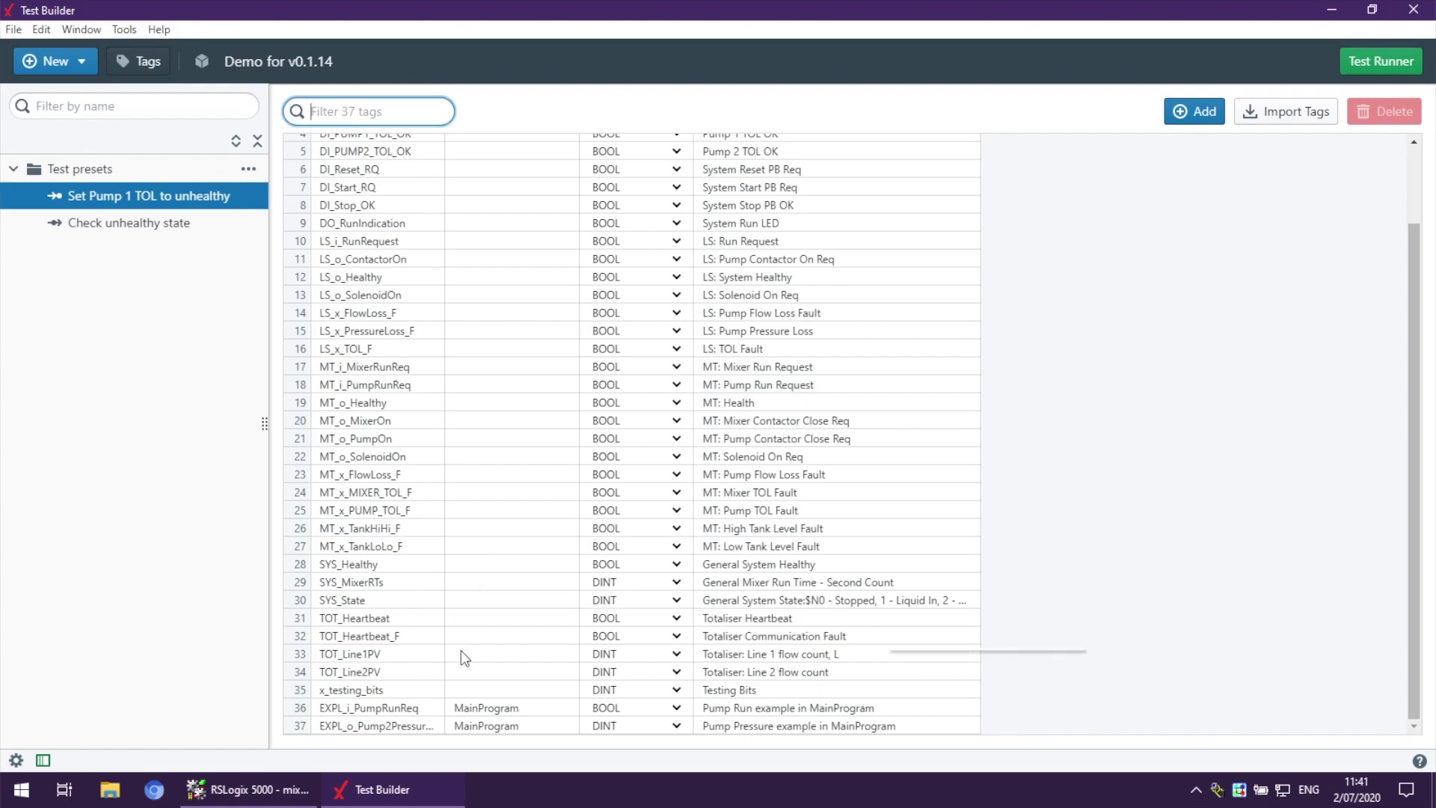
pyautogui.click(299, 708)
pyautogui.keyDown('shift'); pyautogui.click(301, 726); pyautogui.keyUp('shift')
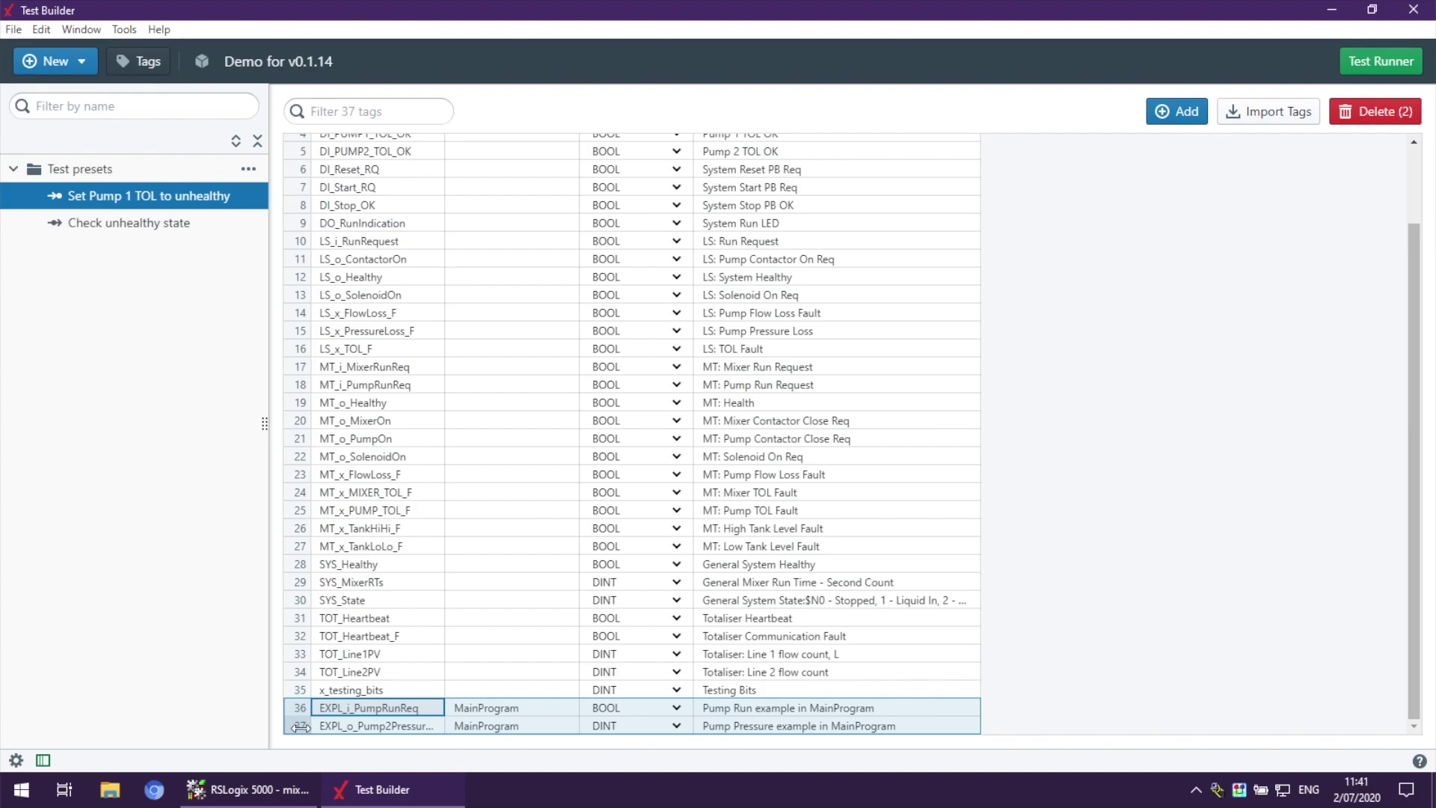
pyautogui.click(41, 31)
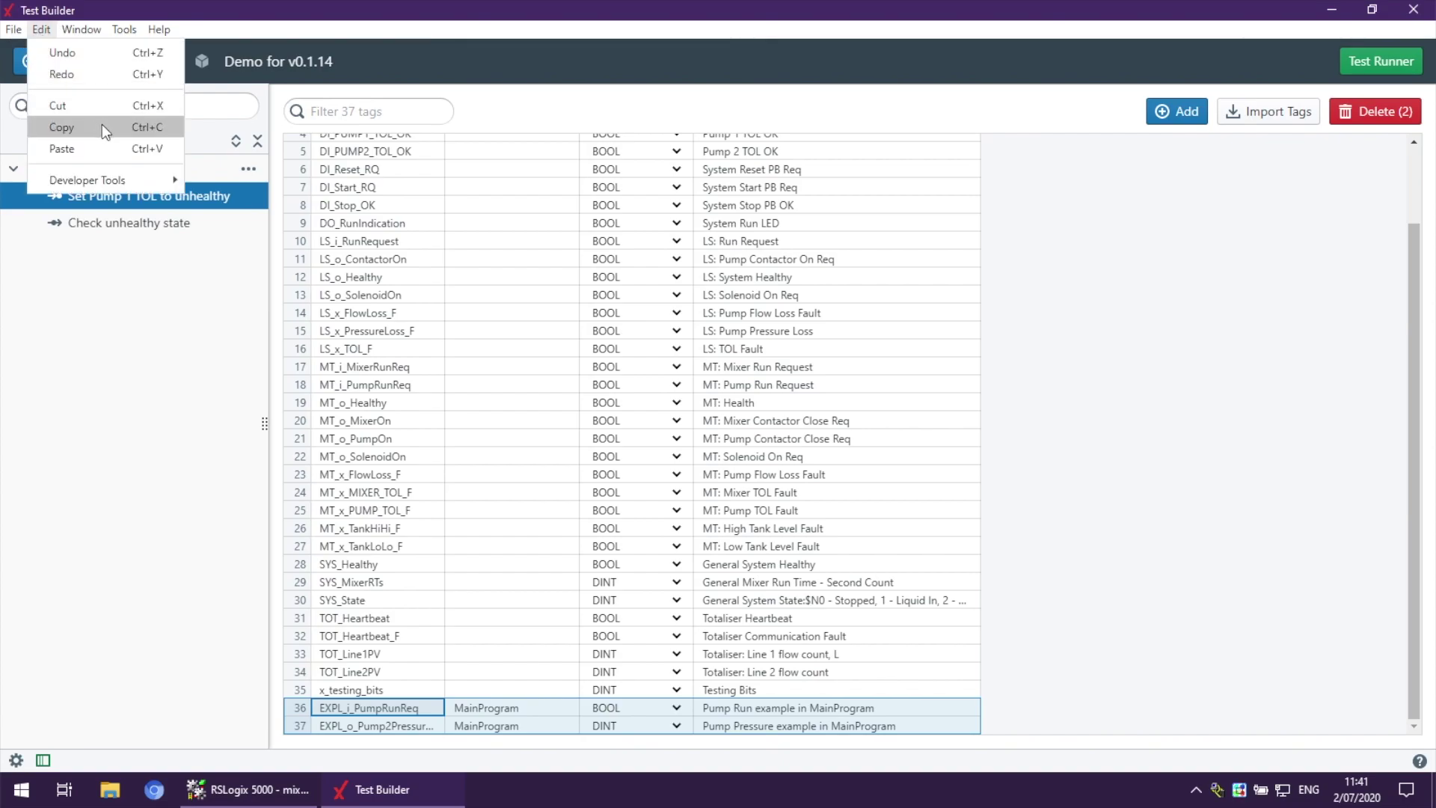
pyautogui.hotkey('ctrl', 'c')
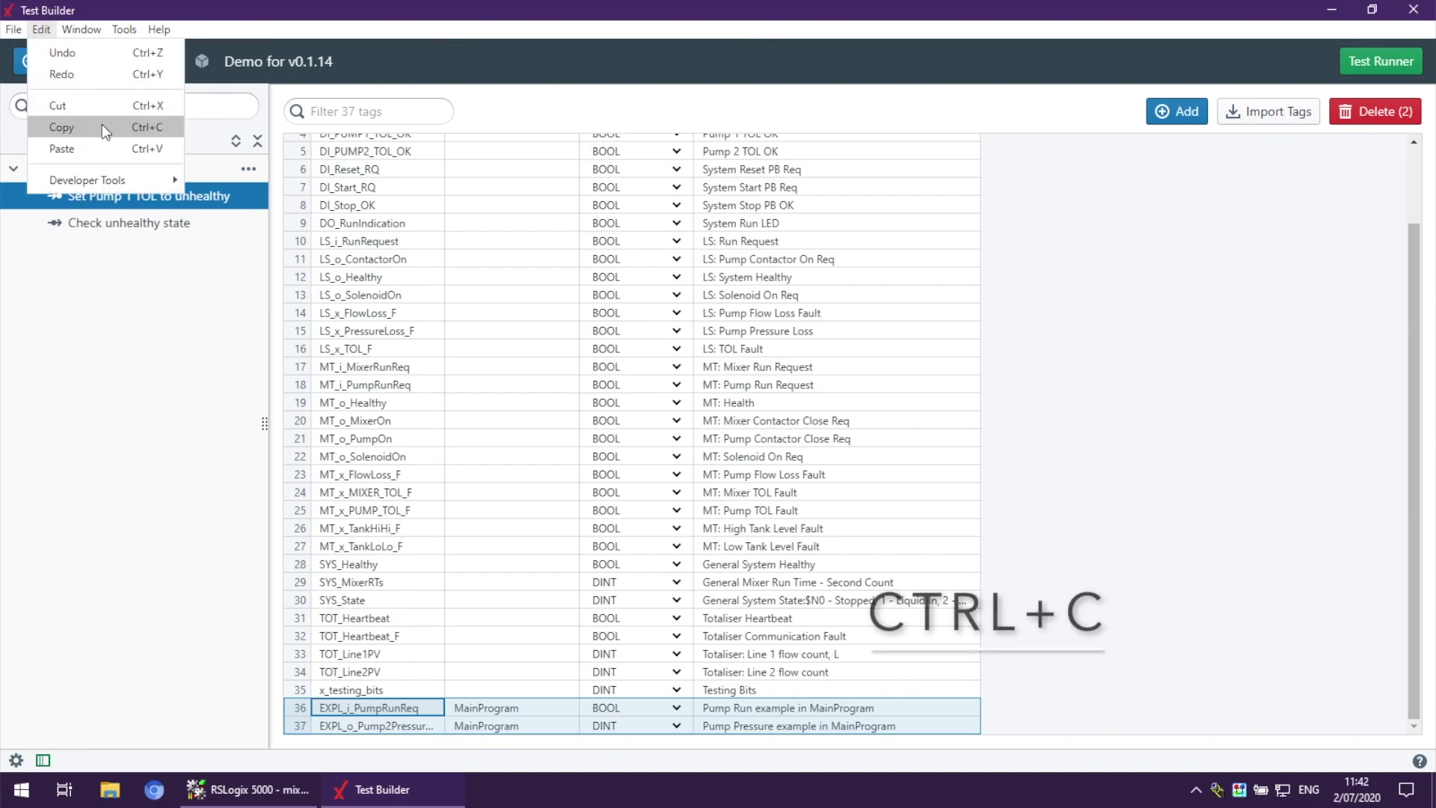
pyautogui.click(102, 124)
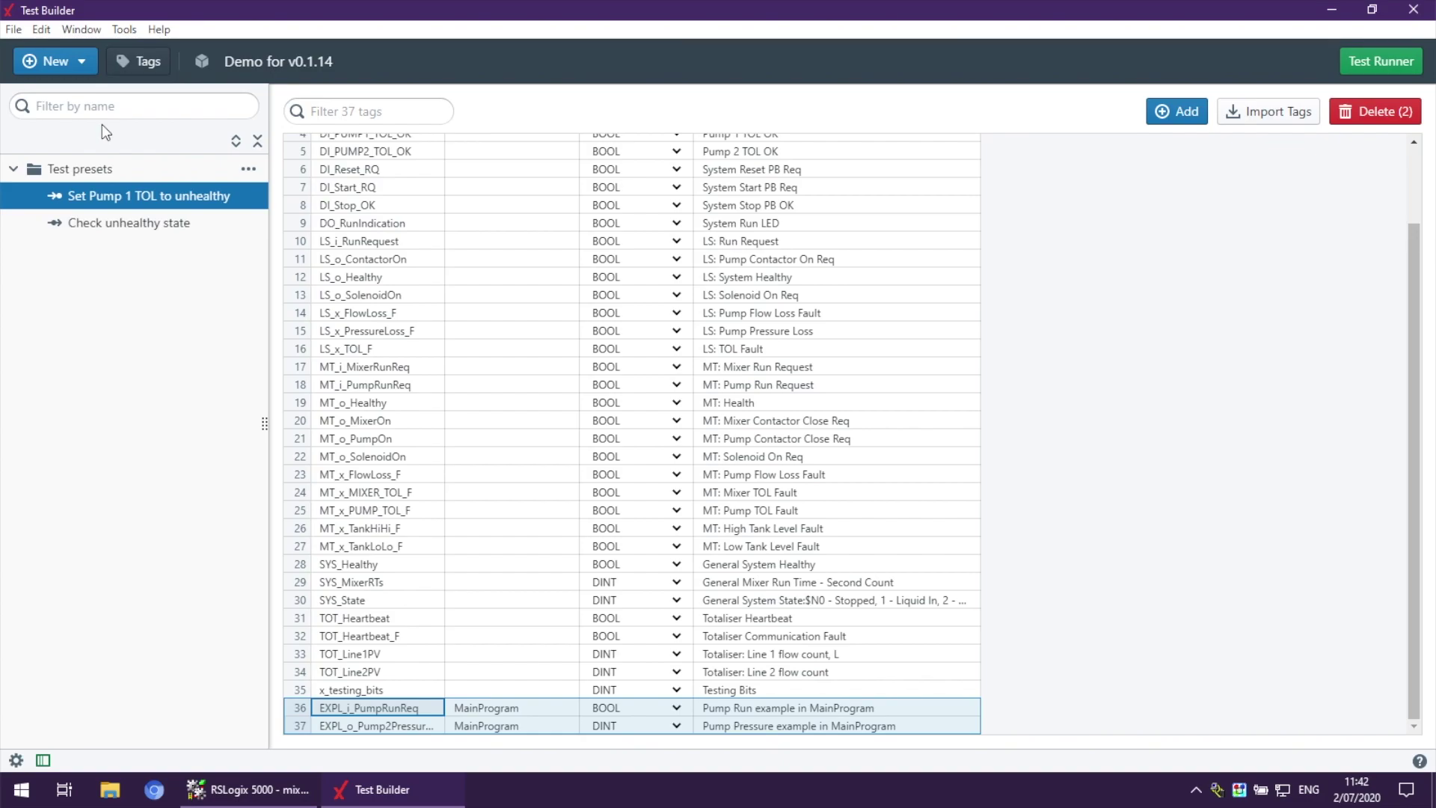
pyautogui.click(299, 725)
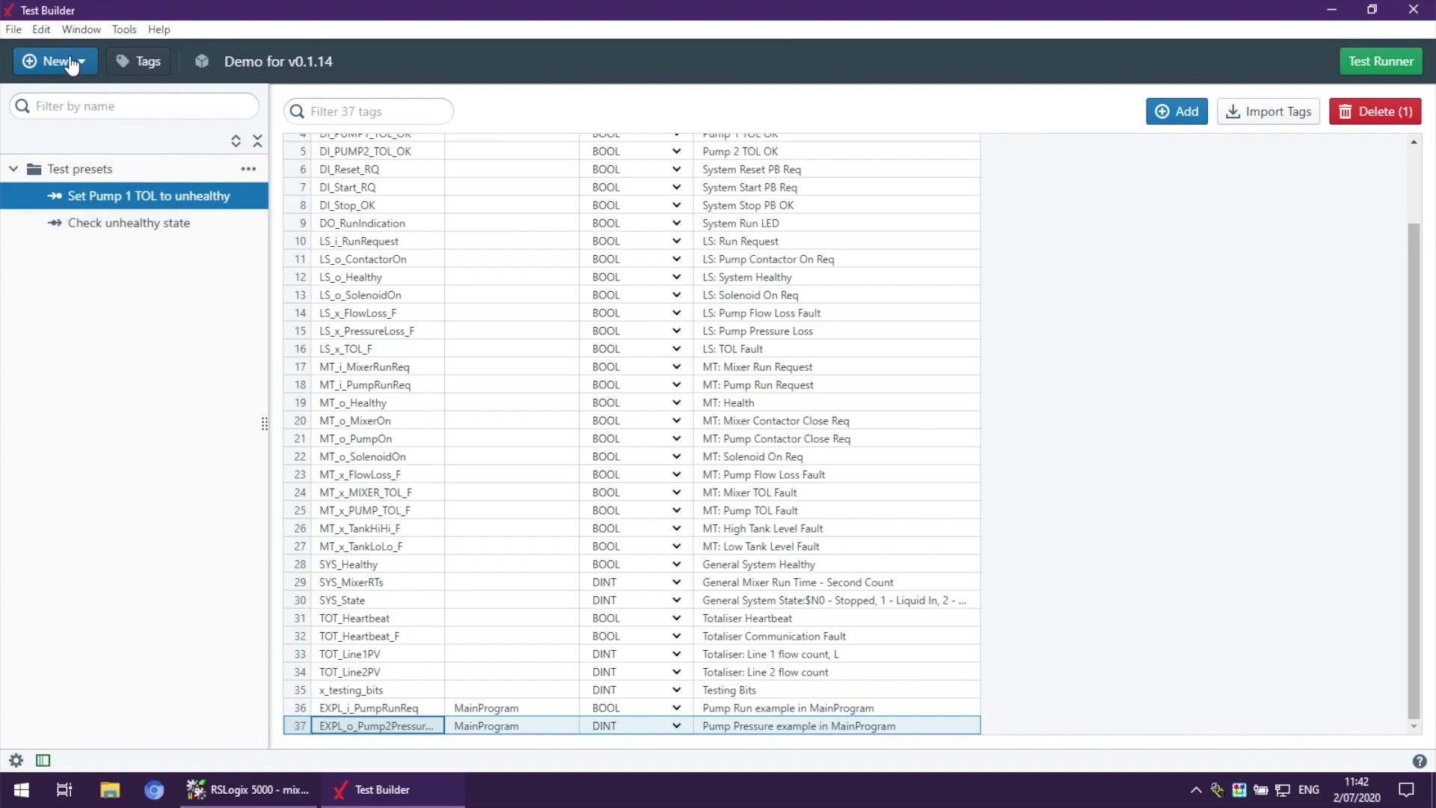
# Paste the copied EXPL tags under the program name FakeProgram.
pyautogui.click(43, 29)
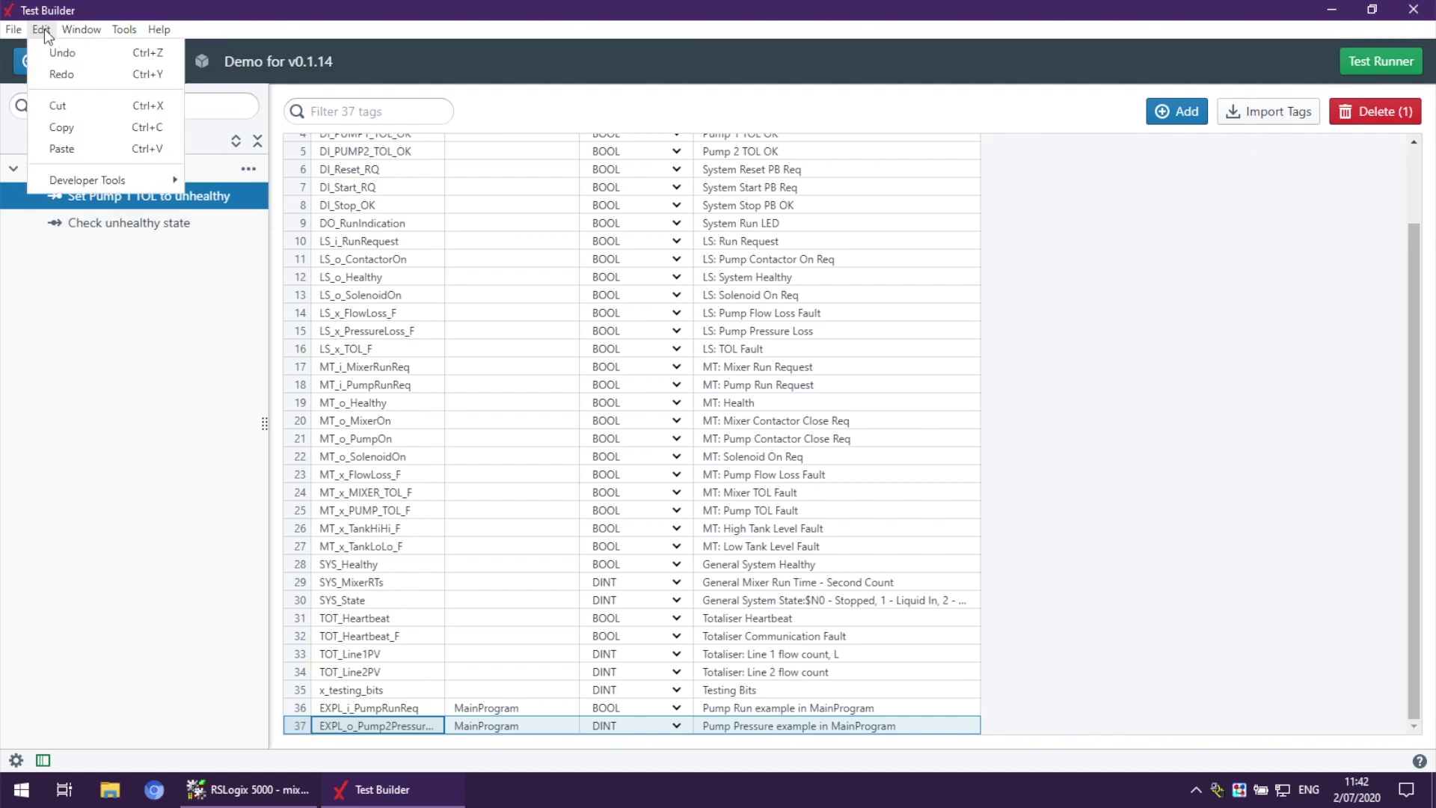
pyautogui.click(117, 148)
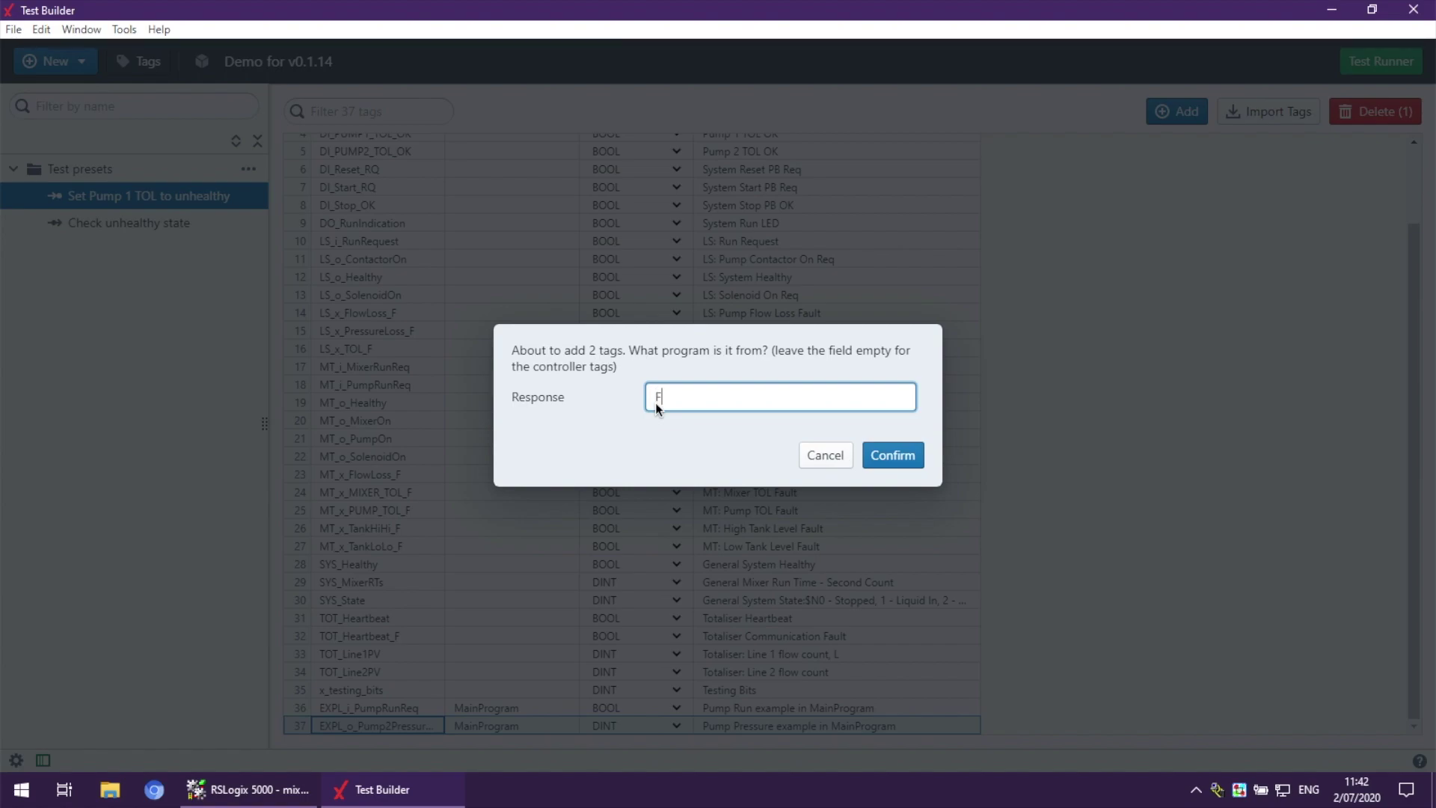
pyautogui.write('FakeProgram')
pyautogui.click(891, 454)
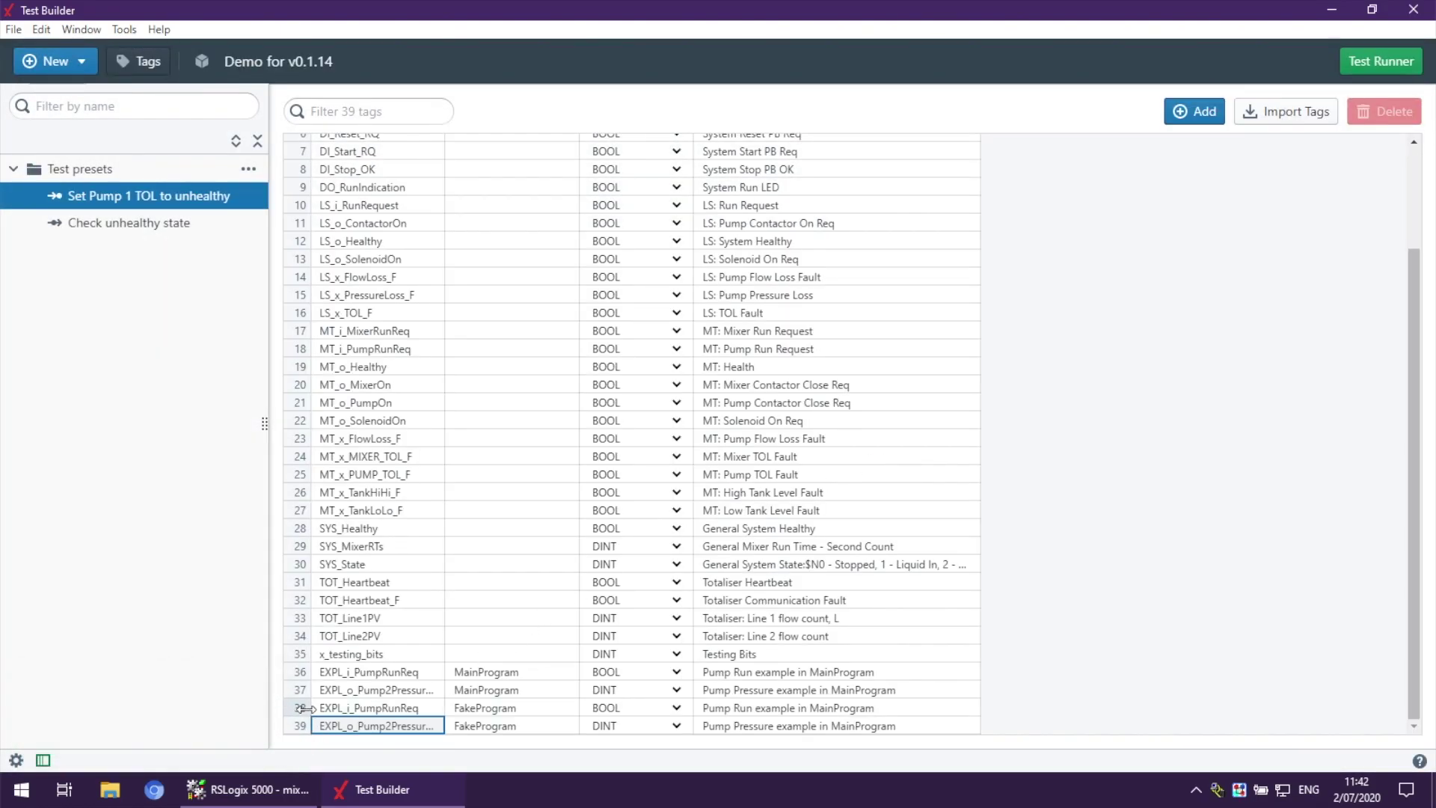
pyautogui.click(510, 712)
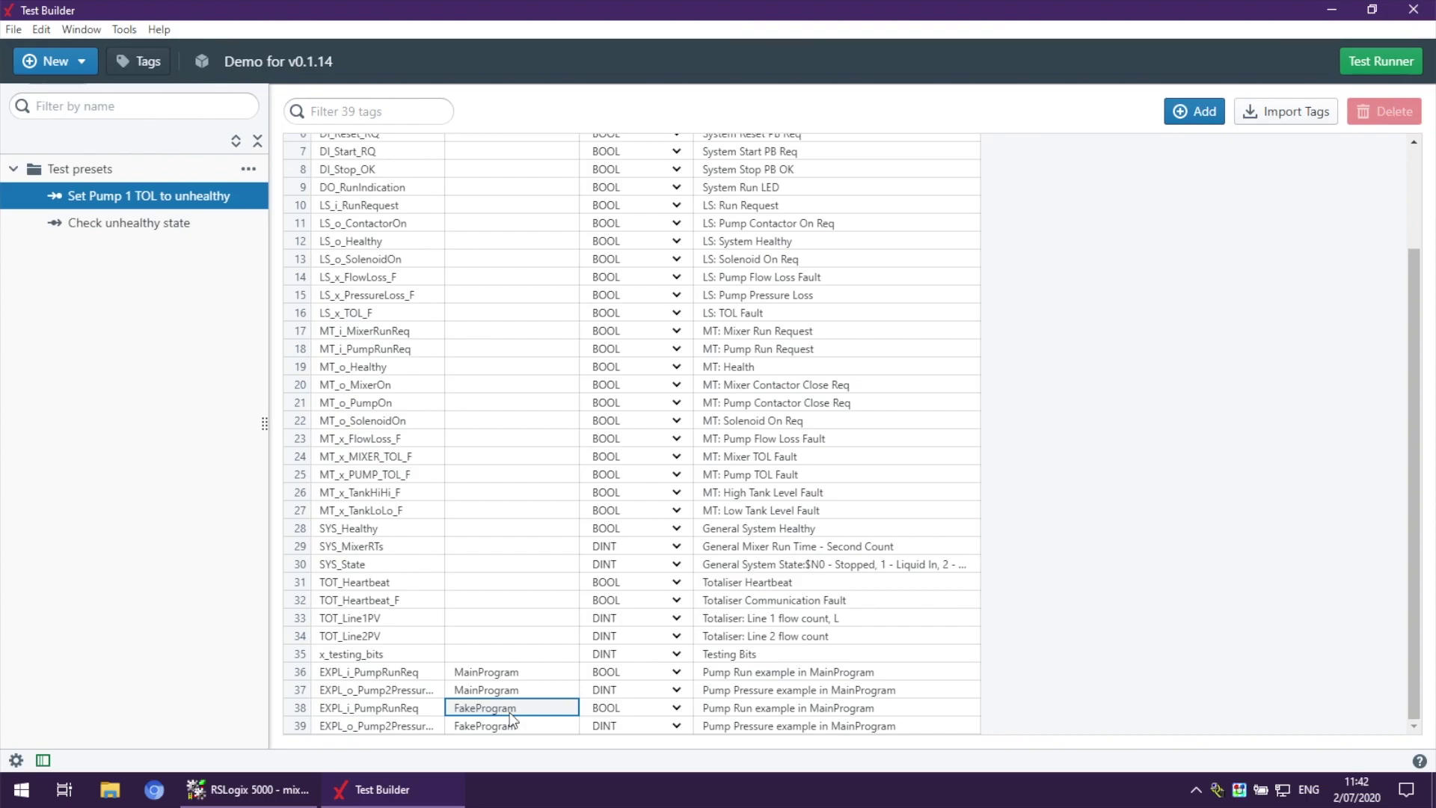
# Add a new tag named tag1 assigned to program1.
pyautogui.click(730, 726)
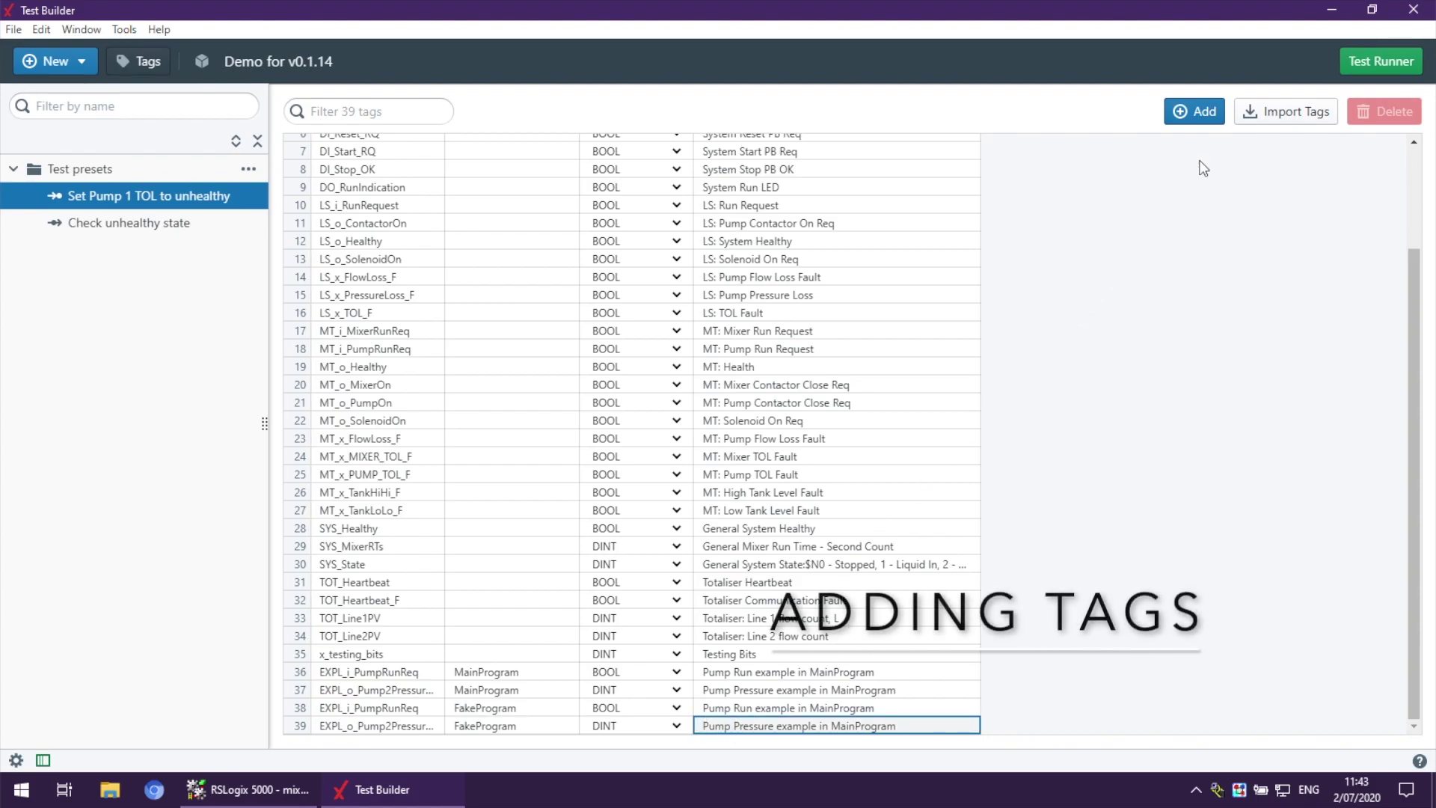
pyautogui.click(1206, 118)
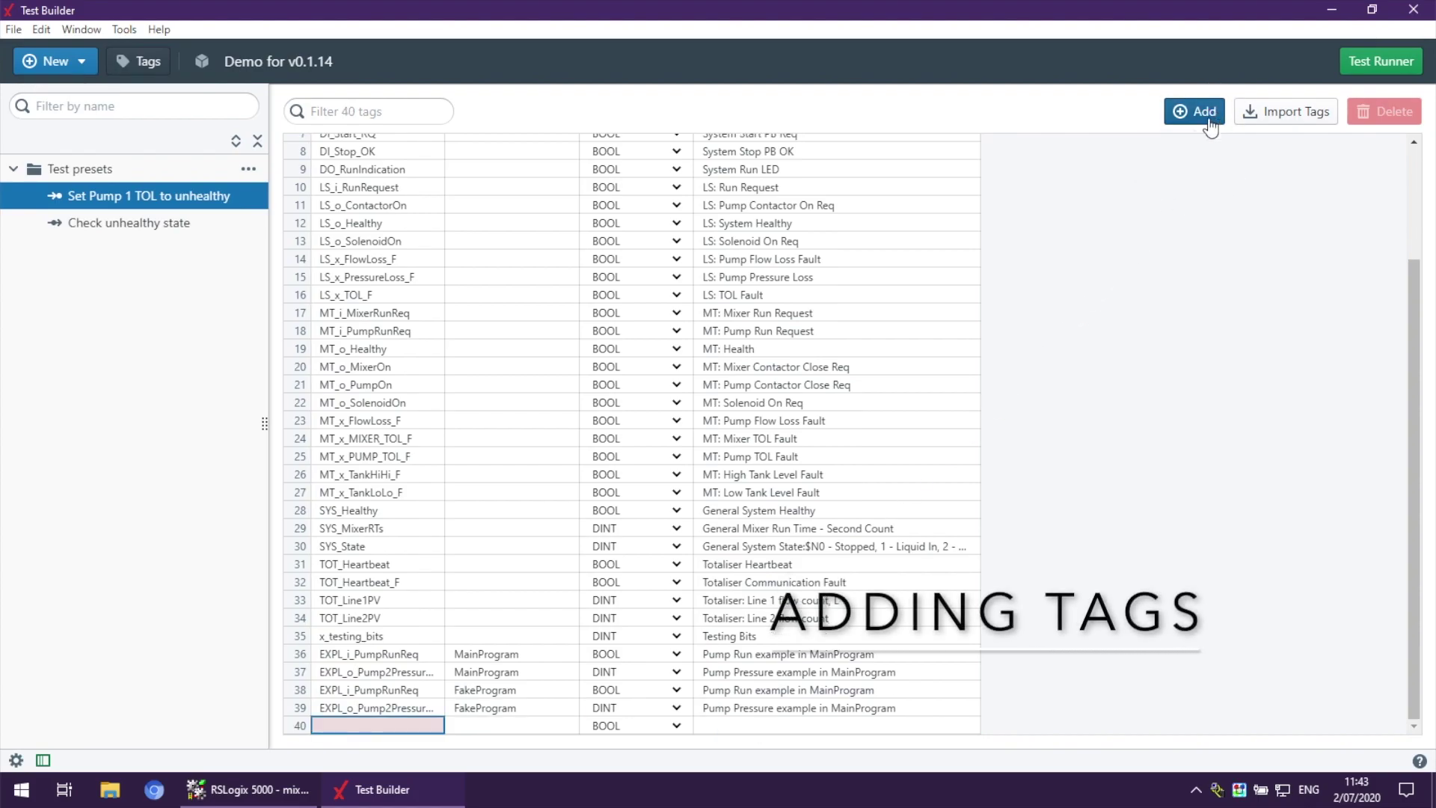
pyautogui.click(420, 725)
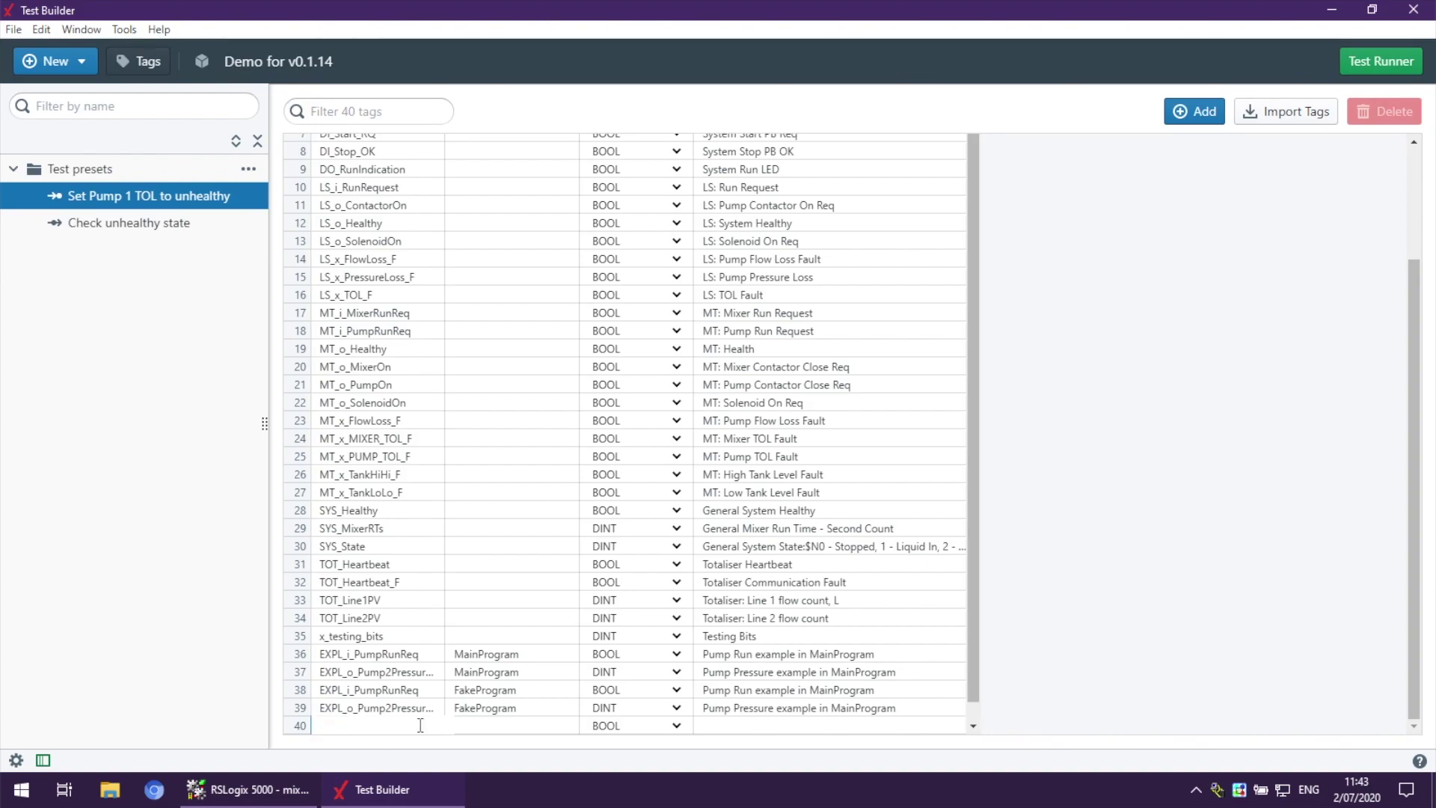
pyautogui.write('tag1')
pyautogui.press('Return')
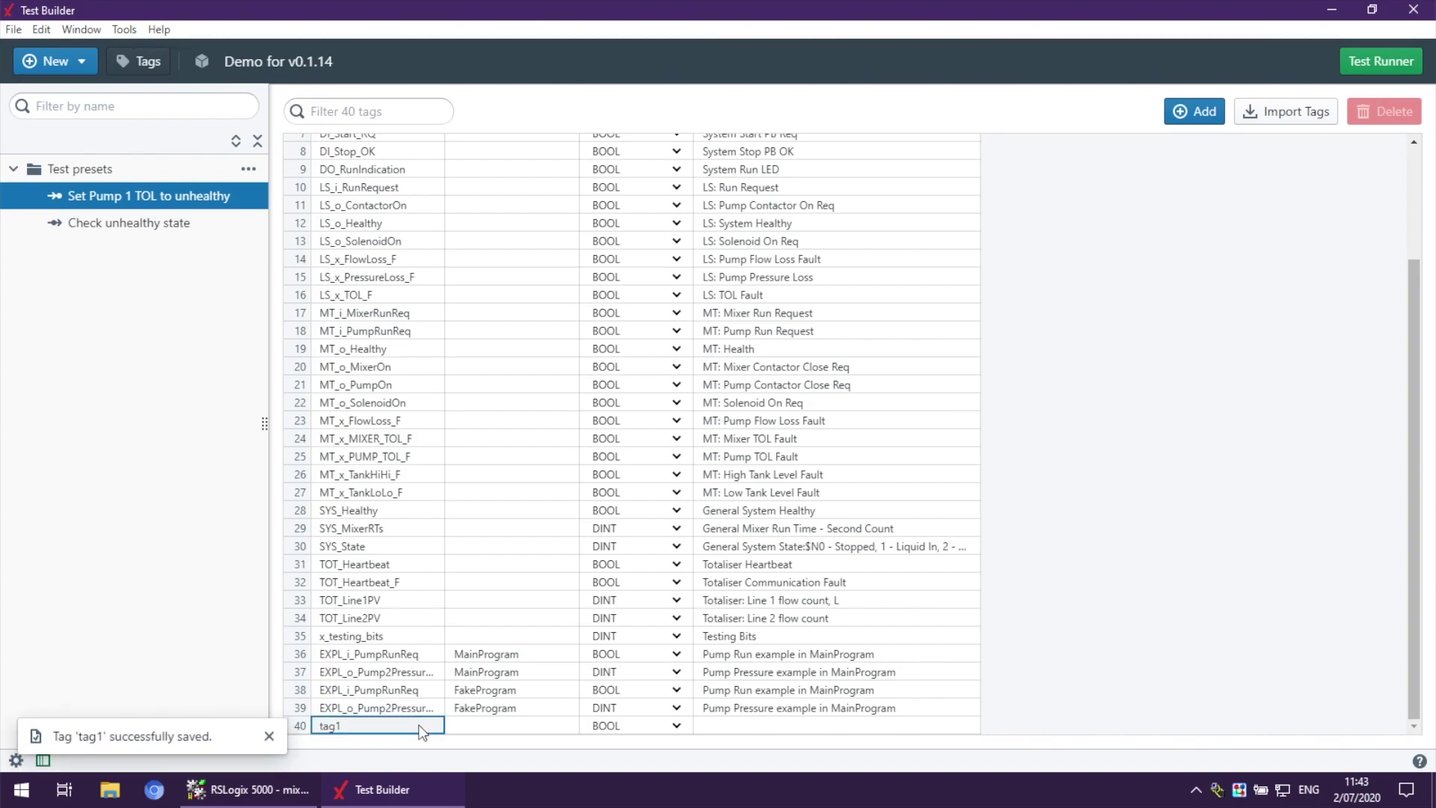
pyautogui.click(501, 728)
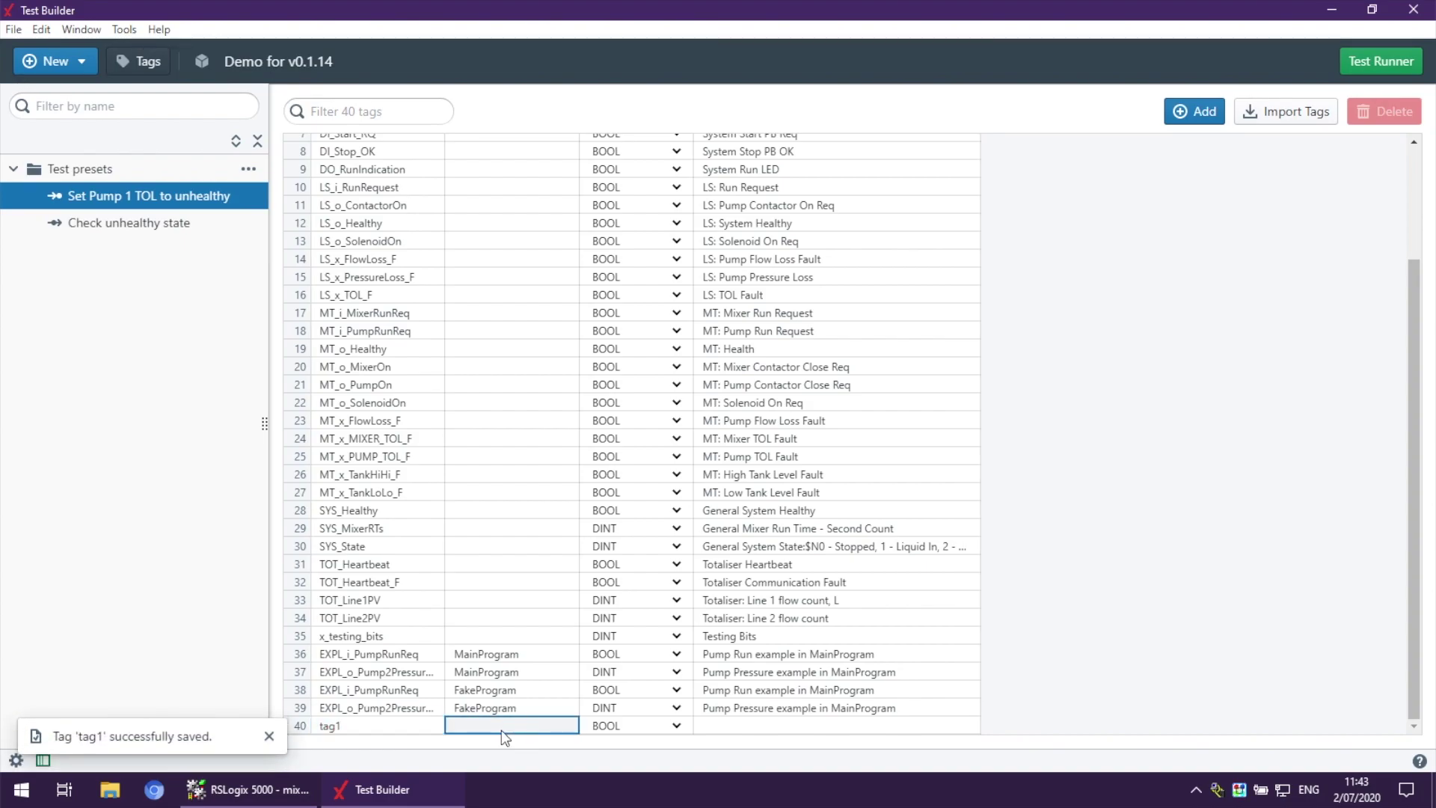
pyautogui.click(502, 727)
pyautogui.write('p')
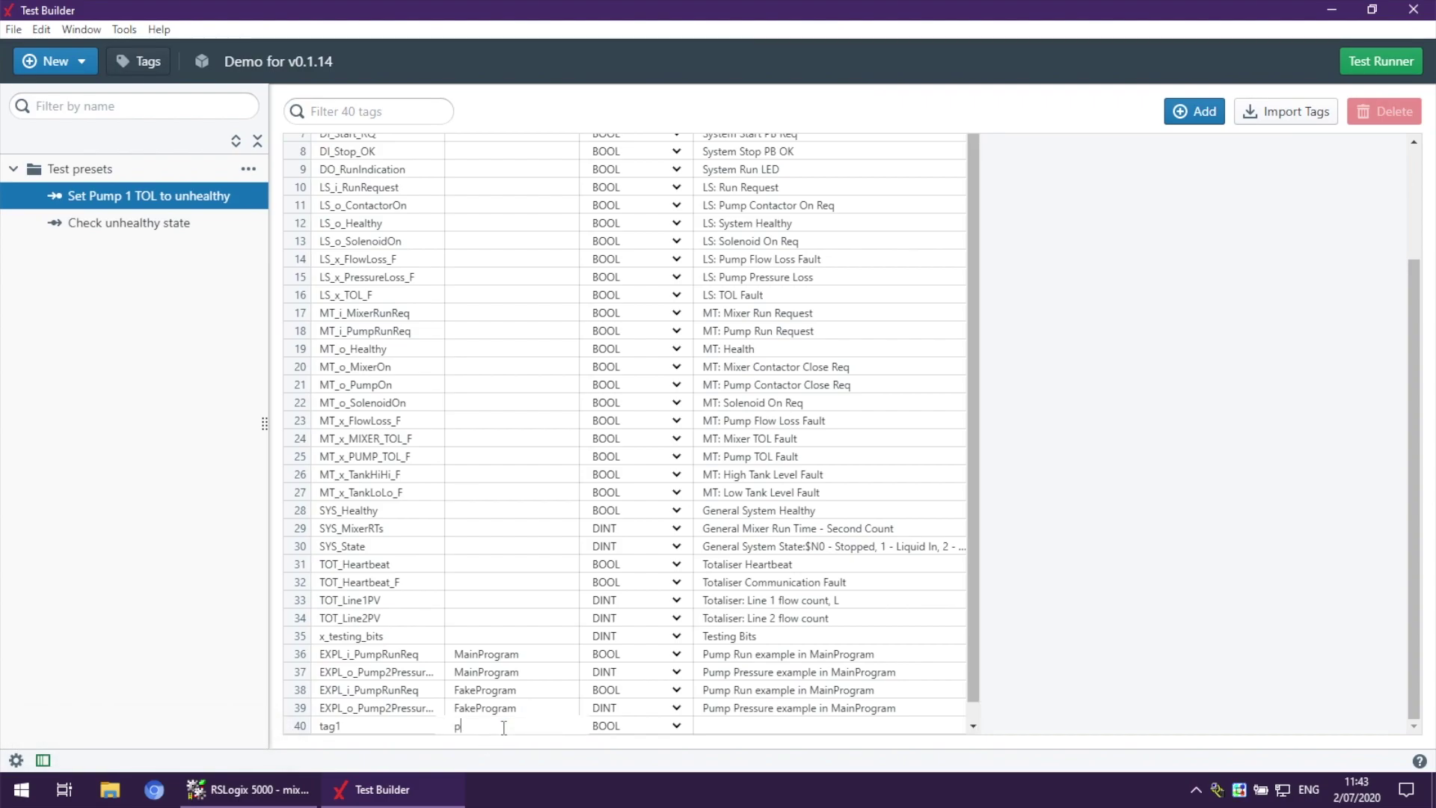
pyautogui.write('rogram1')
pyautogui.press('Return')
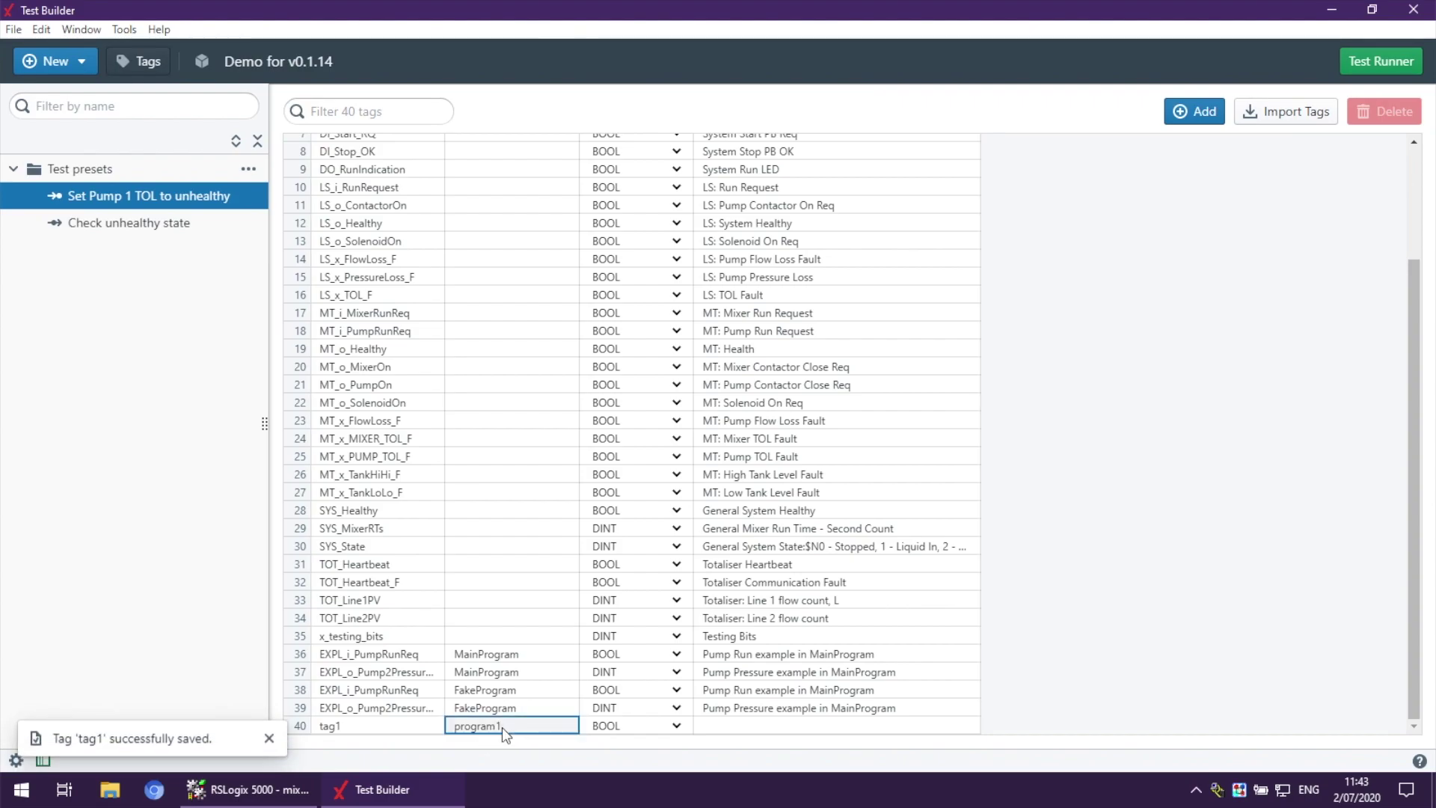
# Give tag1 the DINT data type and the description 'Example tag'.
pyautogui.click(675, 728)
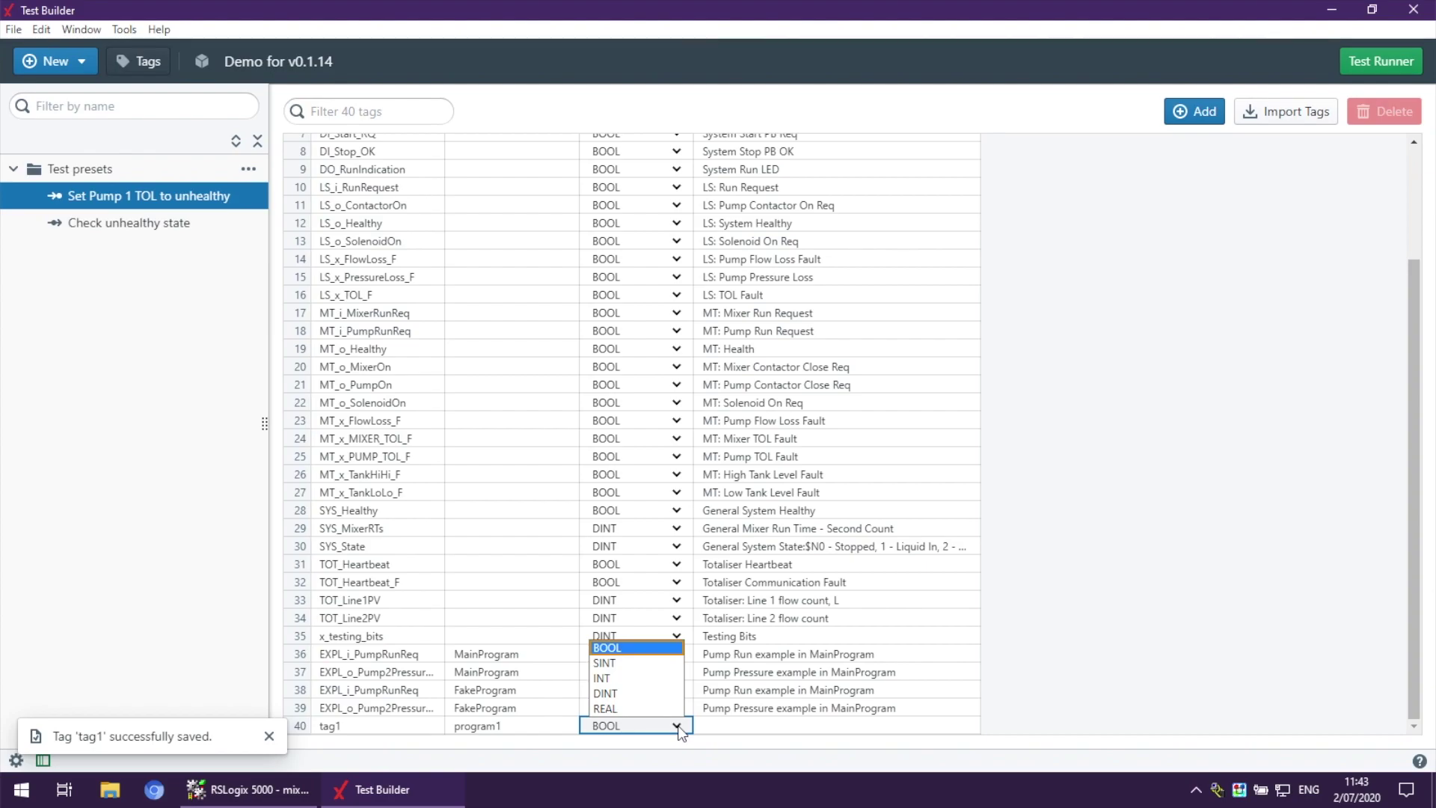
pyautogui.click(667, 691)
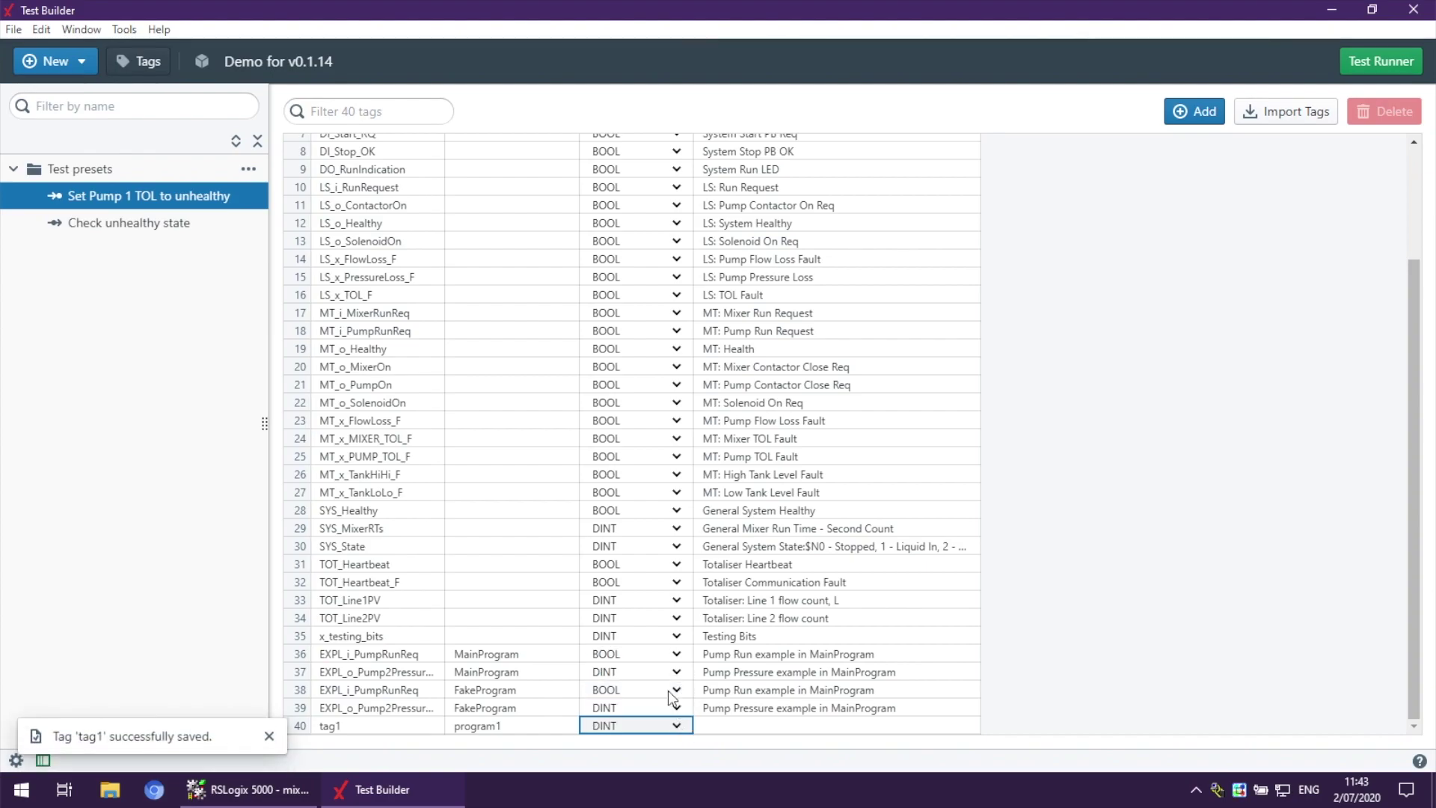
pyautogui.click(714, 727)
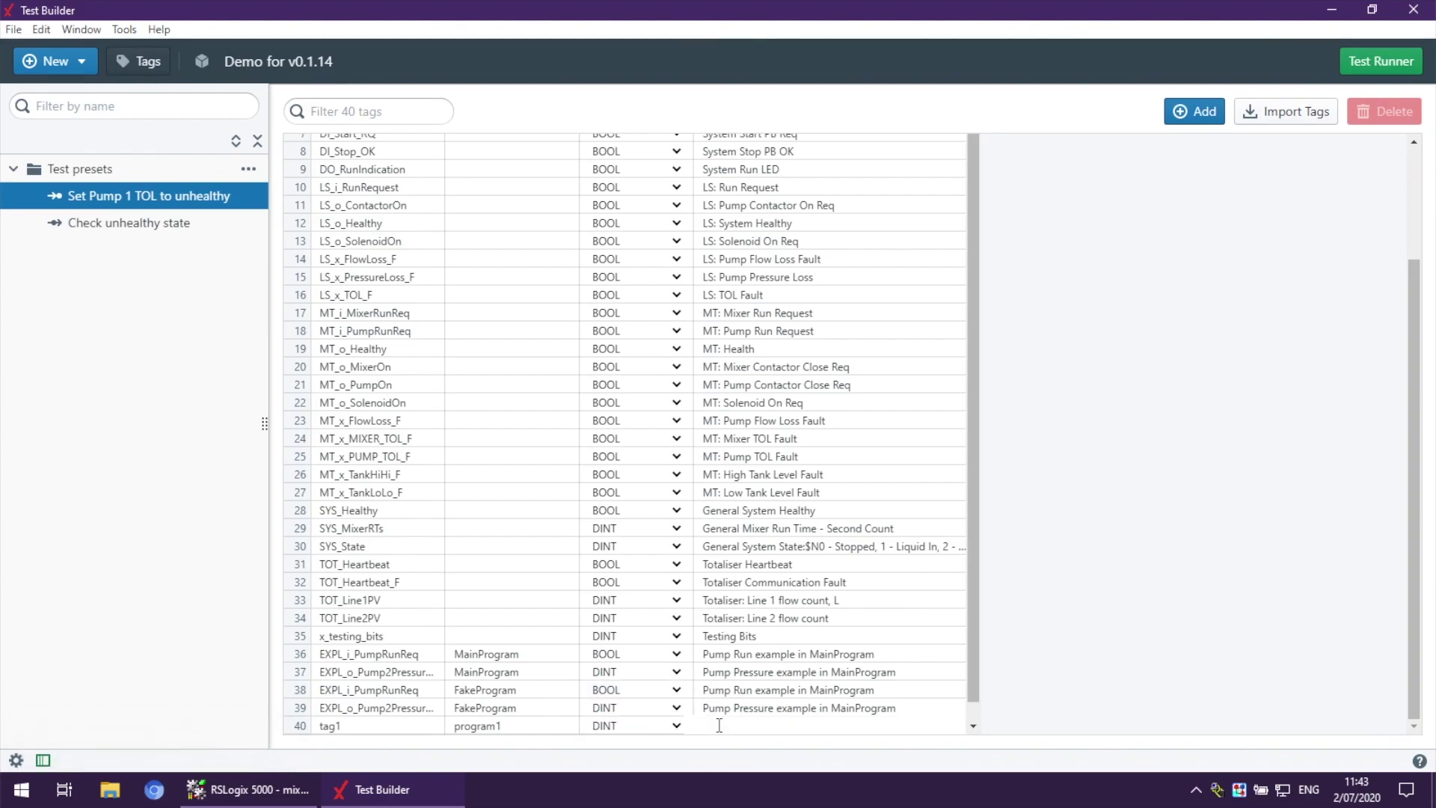
pyautogui.write('Example tag')
pyautogui.press('Return')
pyautogui.click(398, 732)
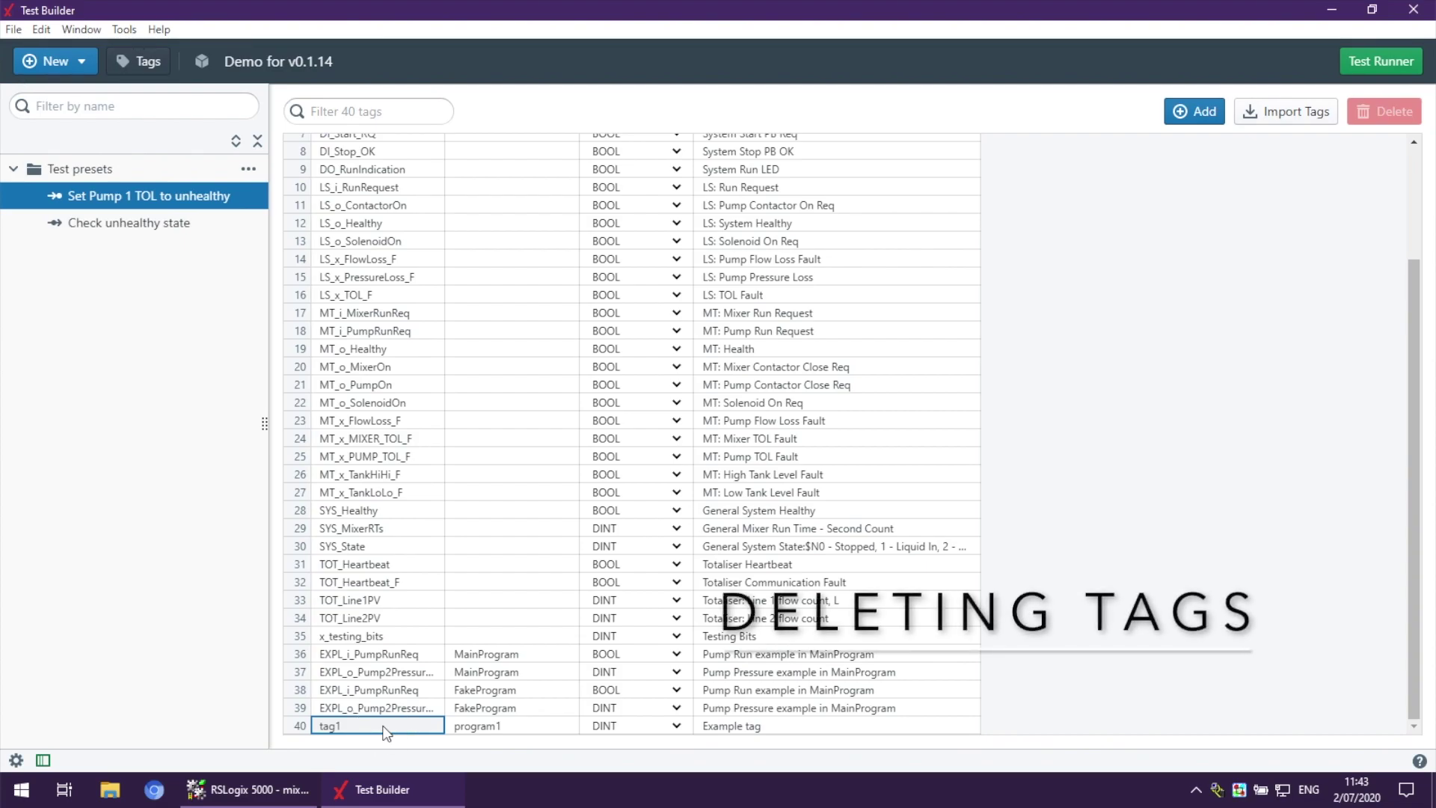
pyautogui.click(298, 726)
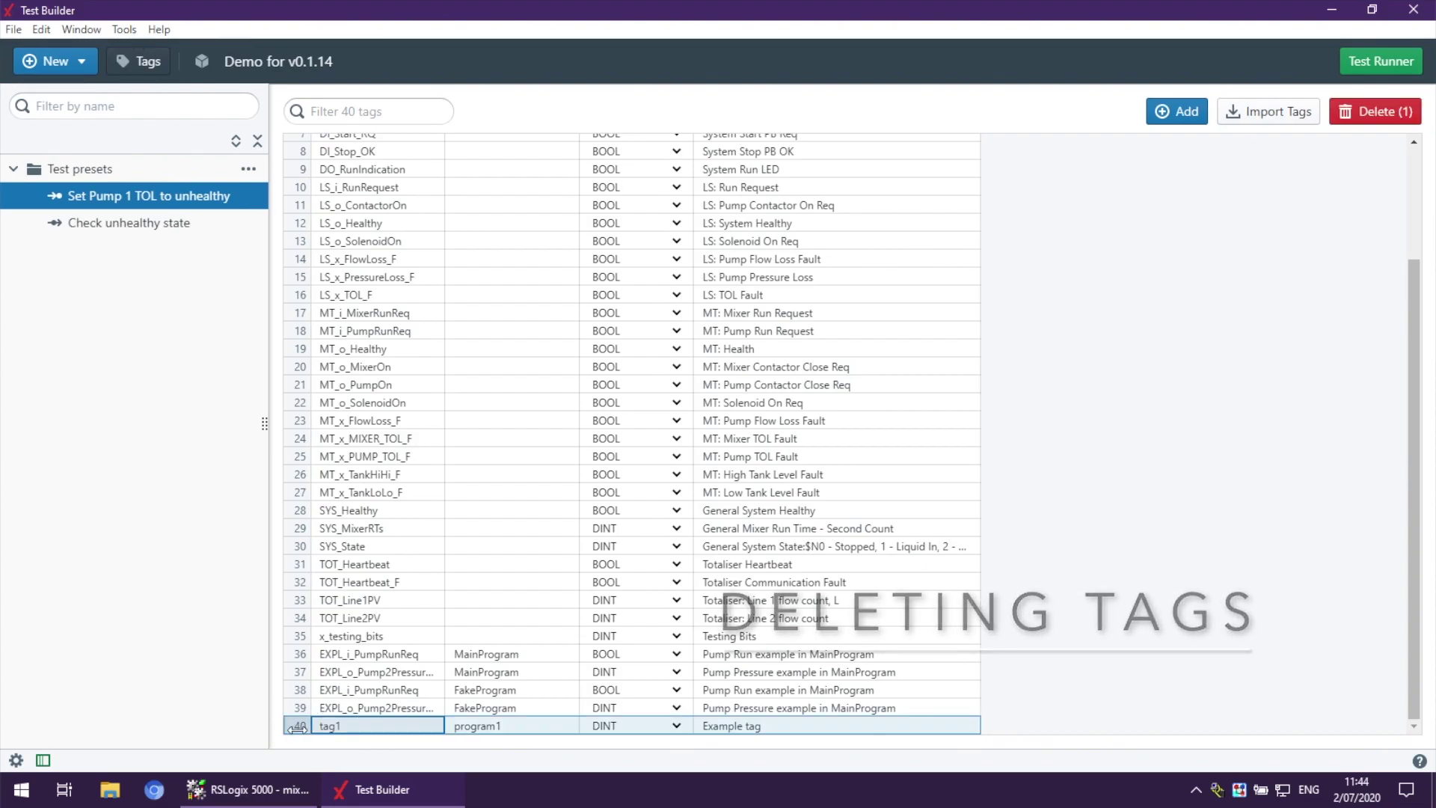
# Select rows 23 through tag1 (MT_x_FlowLoss_F onward) and delete those 18 tags.
pyautogui.keyDown('shift'); pyautogui.click(300, 654); pyautogui.keyUp('shift')
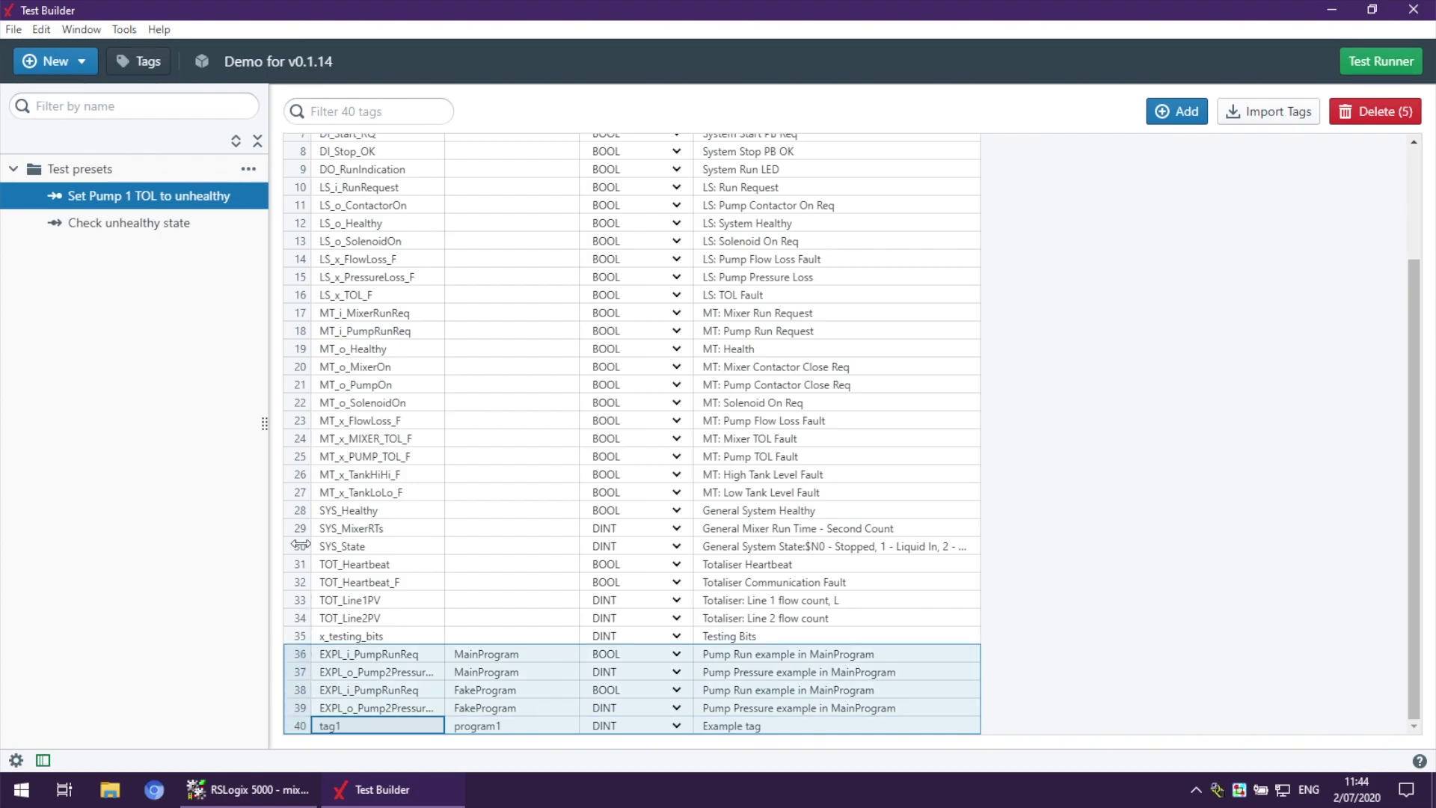
pyautogui.moveTo(300, 491); pyautogui.dragTo(300, 416)
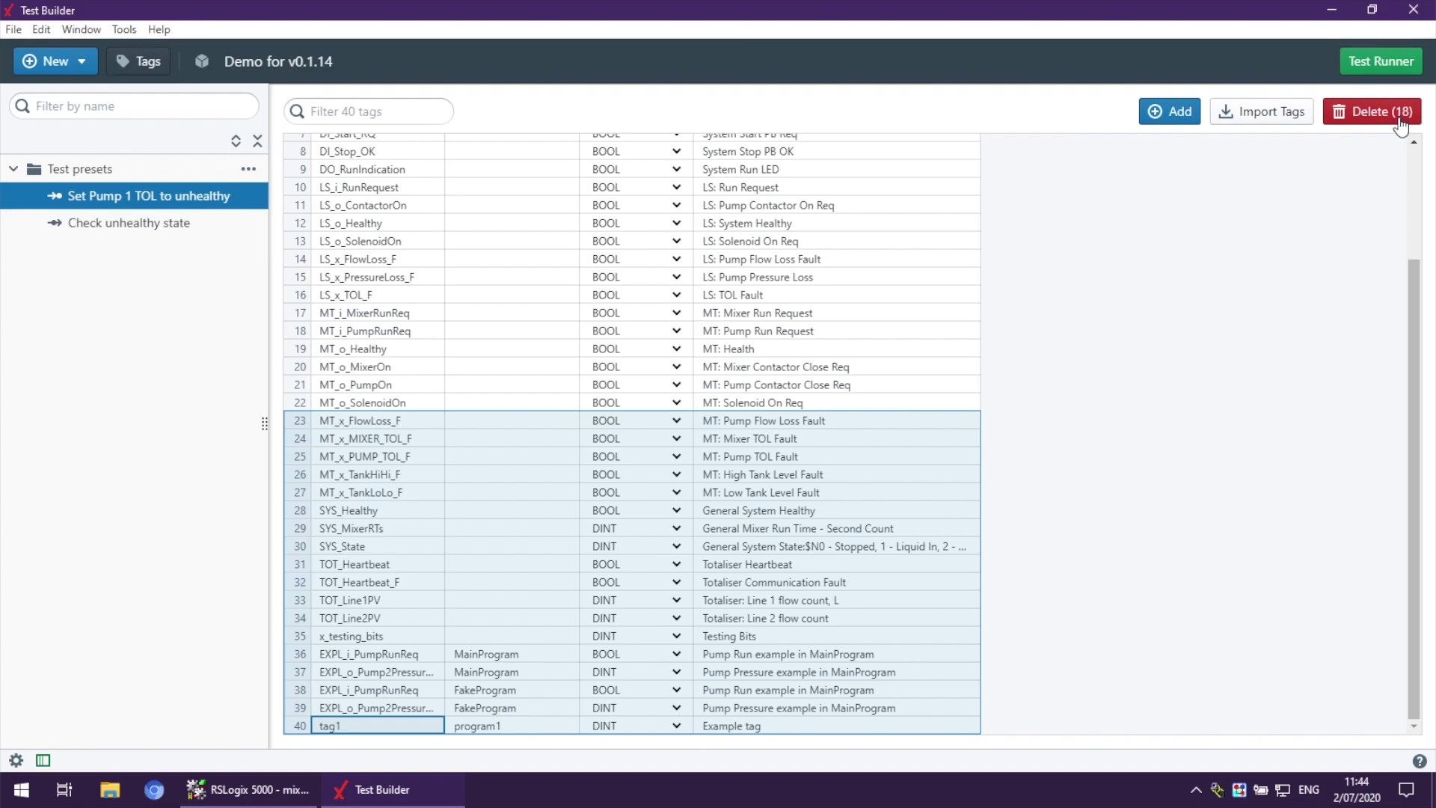
pyautogui.click(1399, 120)
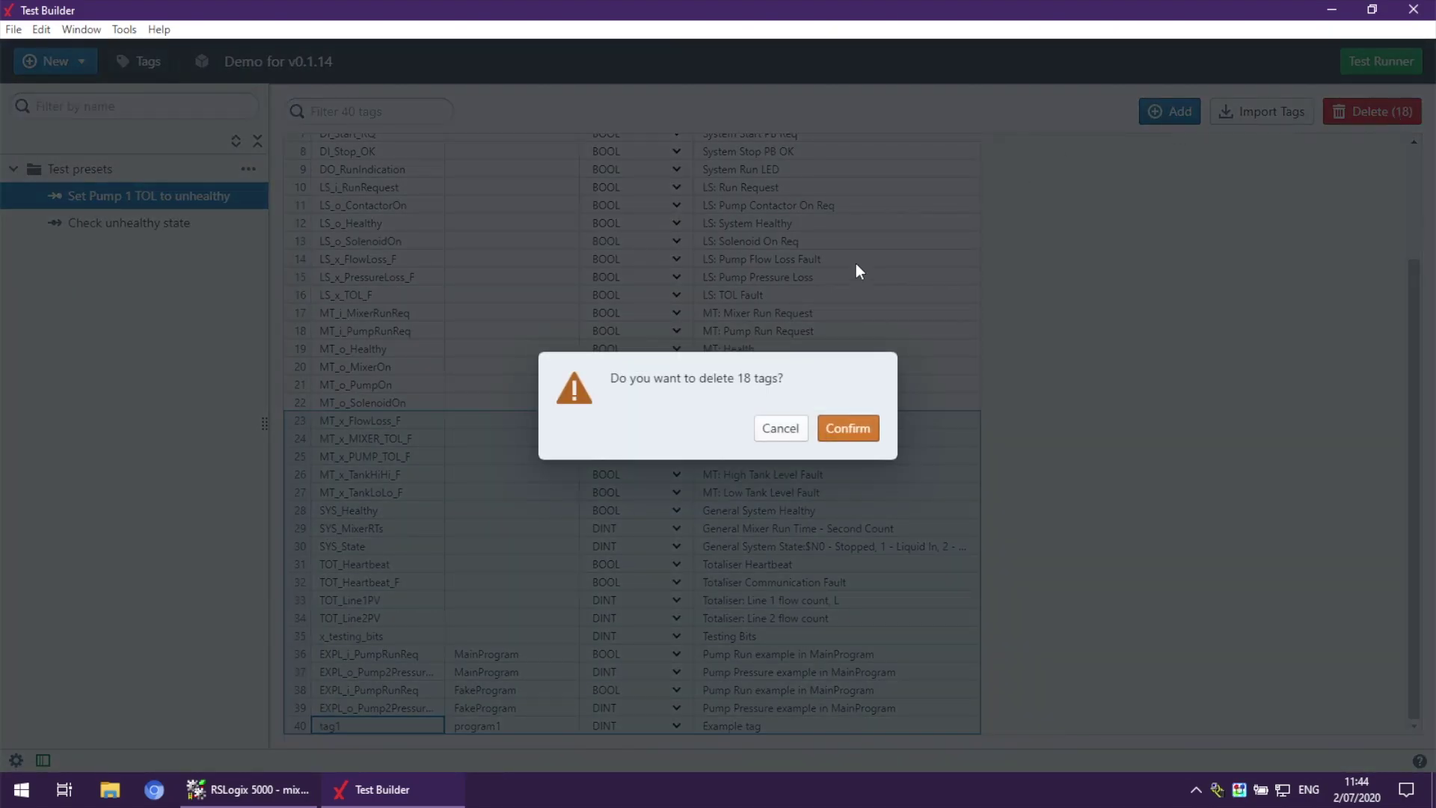
pyautogui.click(853, 432)
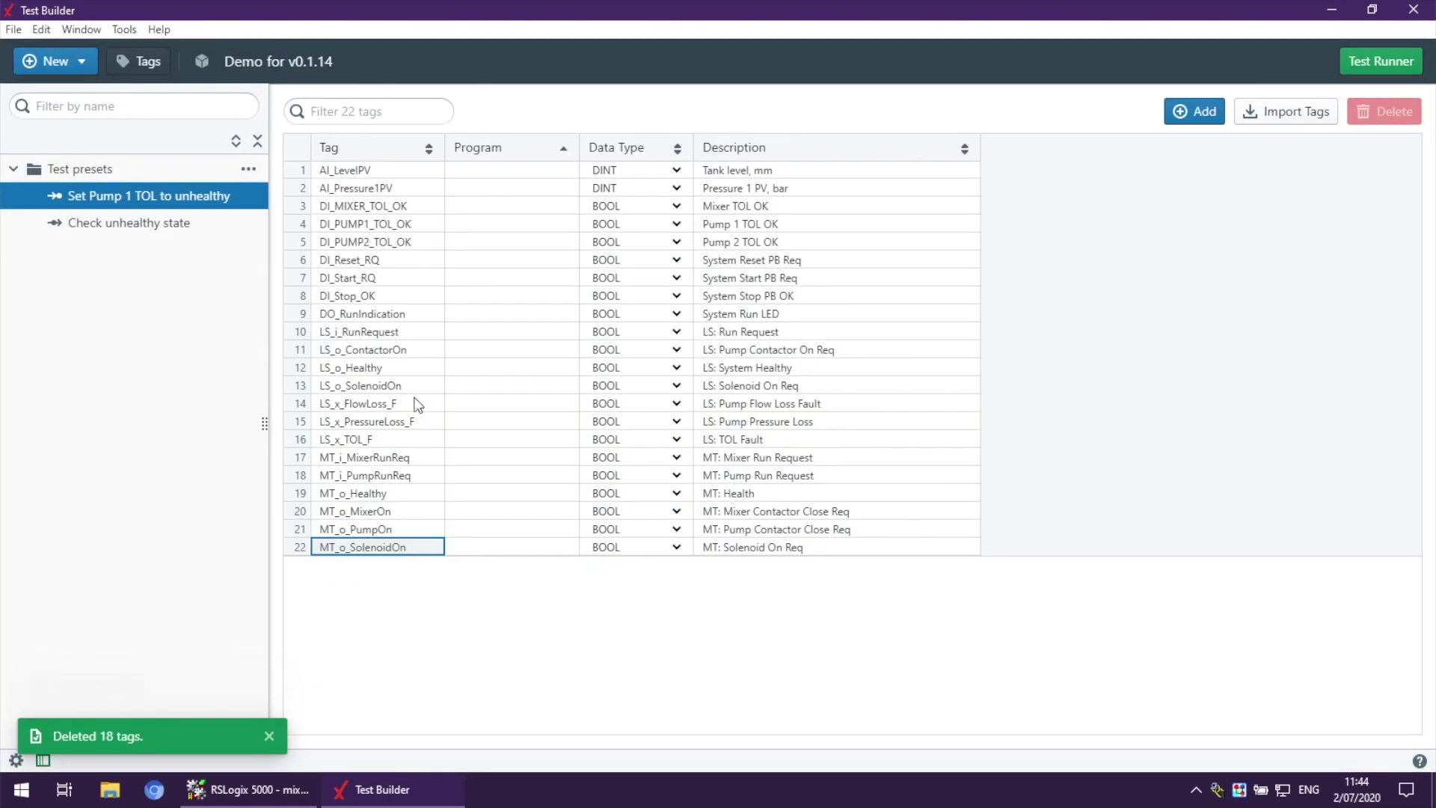
# Filter by 'pump' and delete the seven matching tags.
pyautogui.click(357, 111)
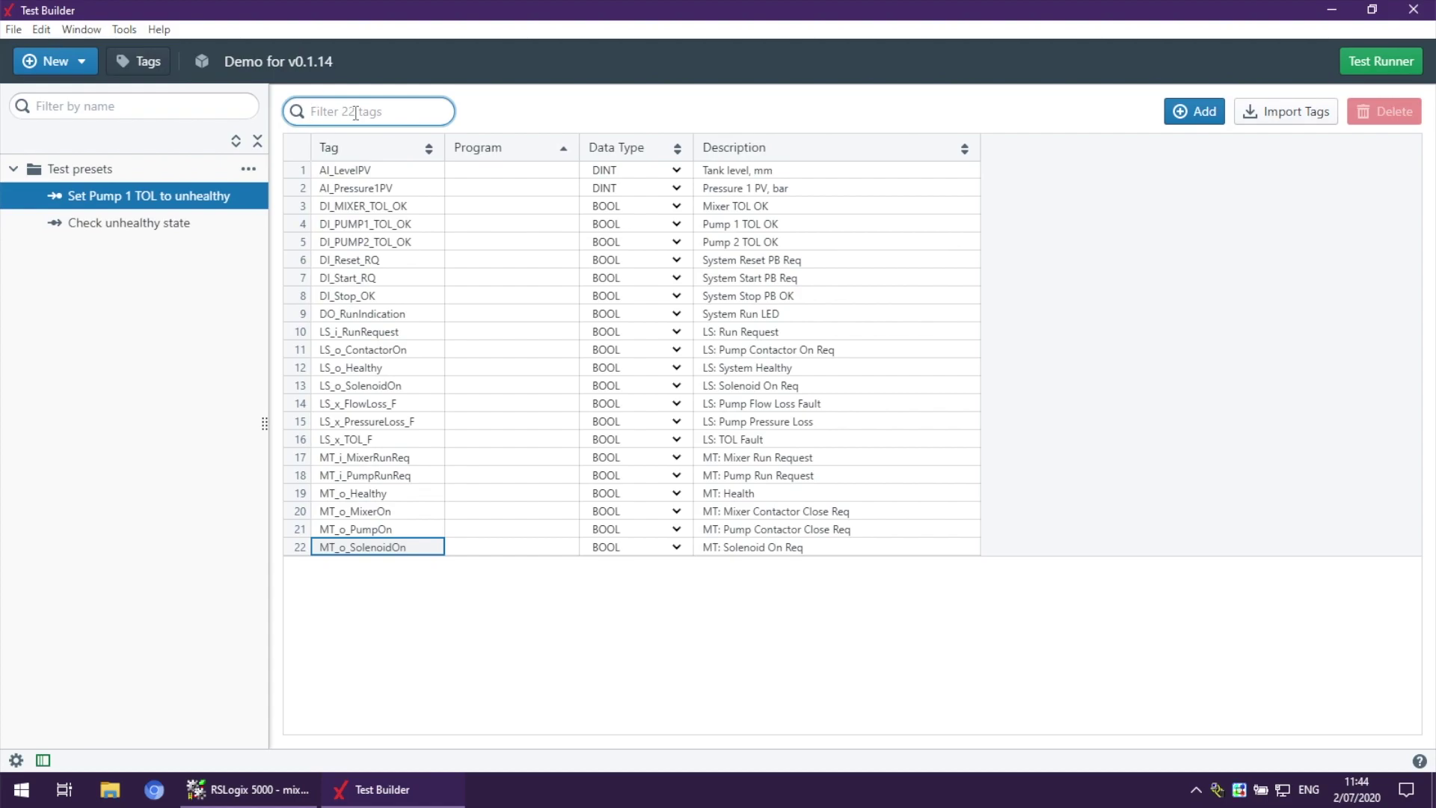
pyautogui.write('p')
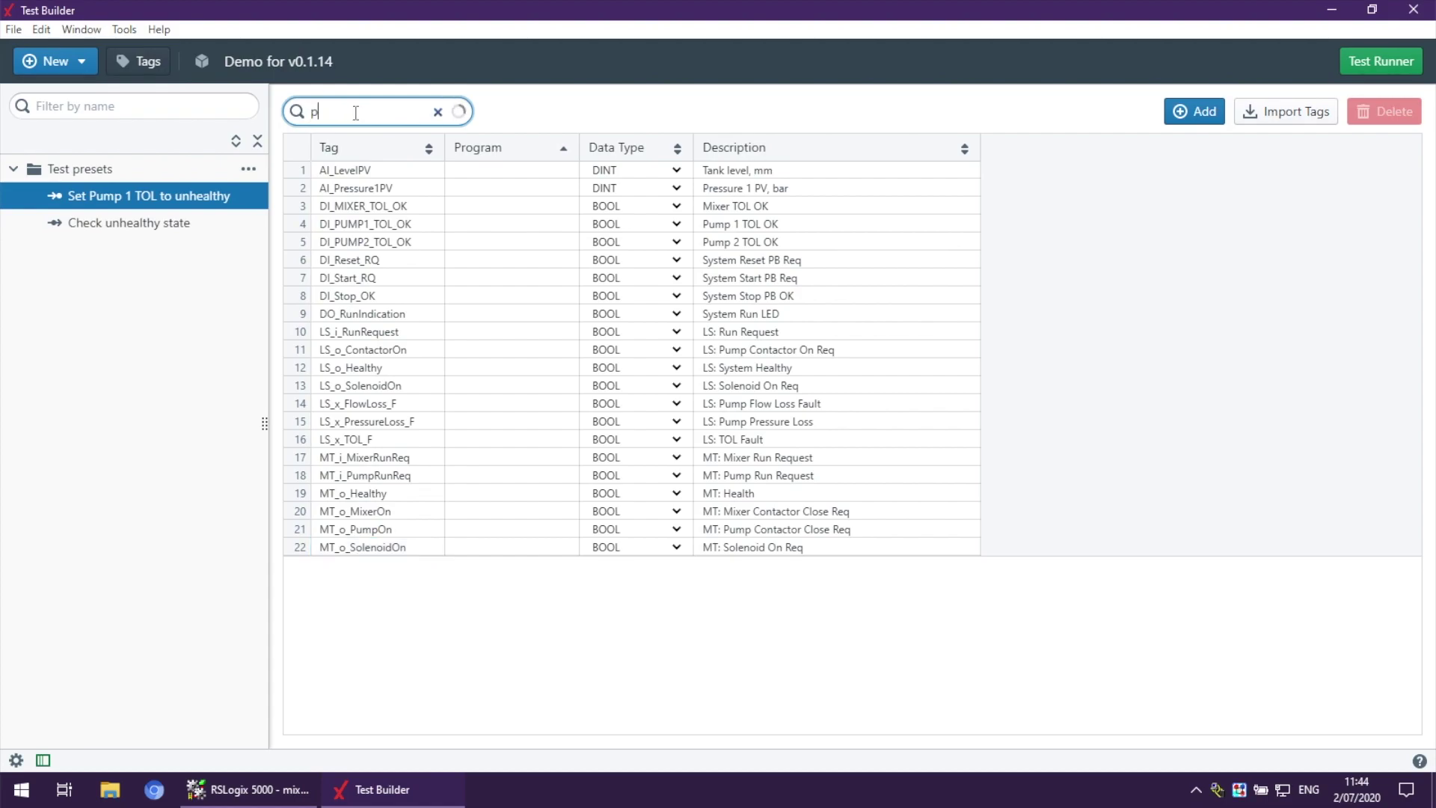
pyautogui.write('ump')
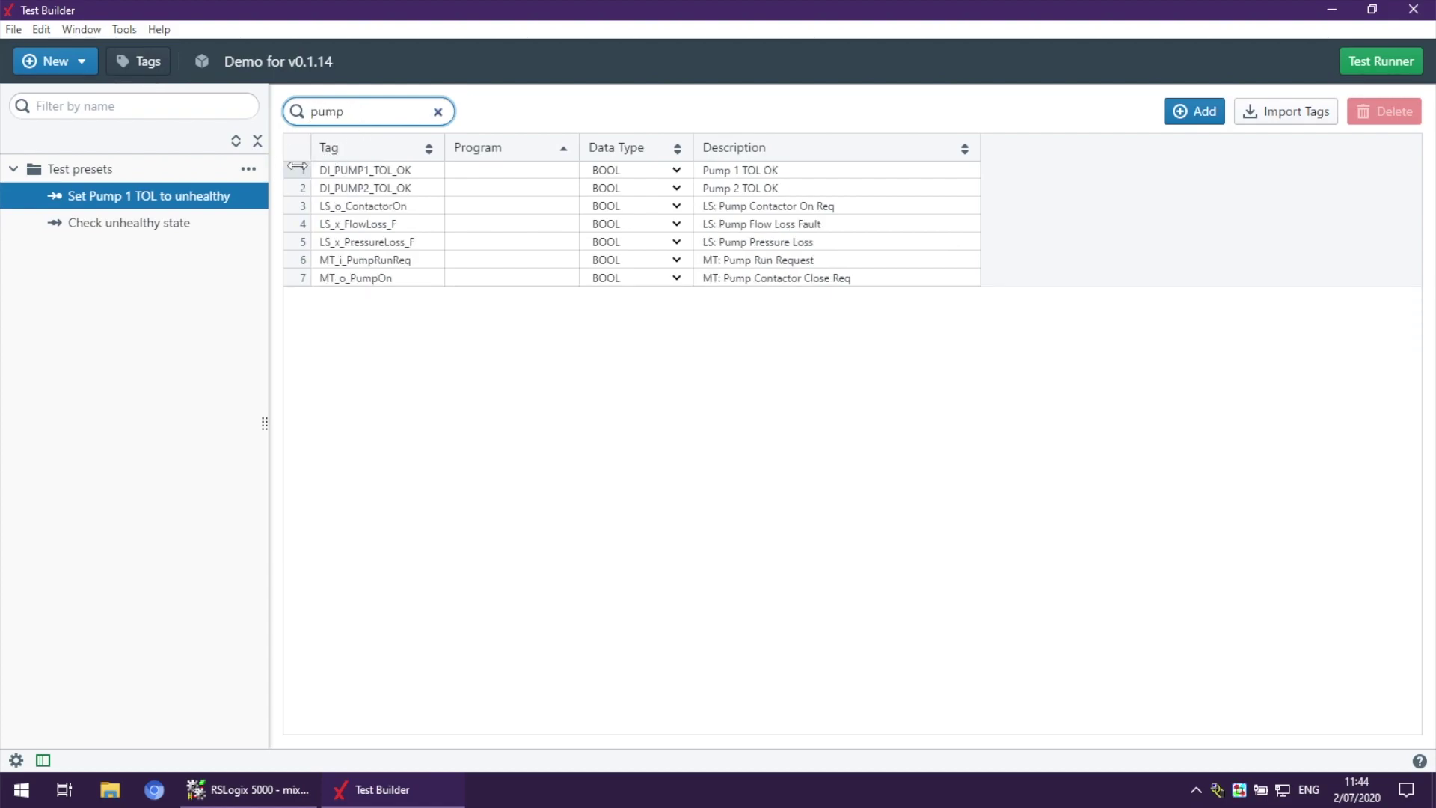
pyautogui.click(297, 170)
pyautogui.keyDown('shift'); pyautogui.click(298, 277); pyautogui.keyUp('shift')
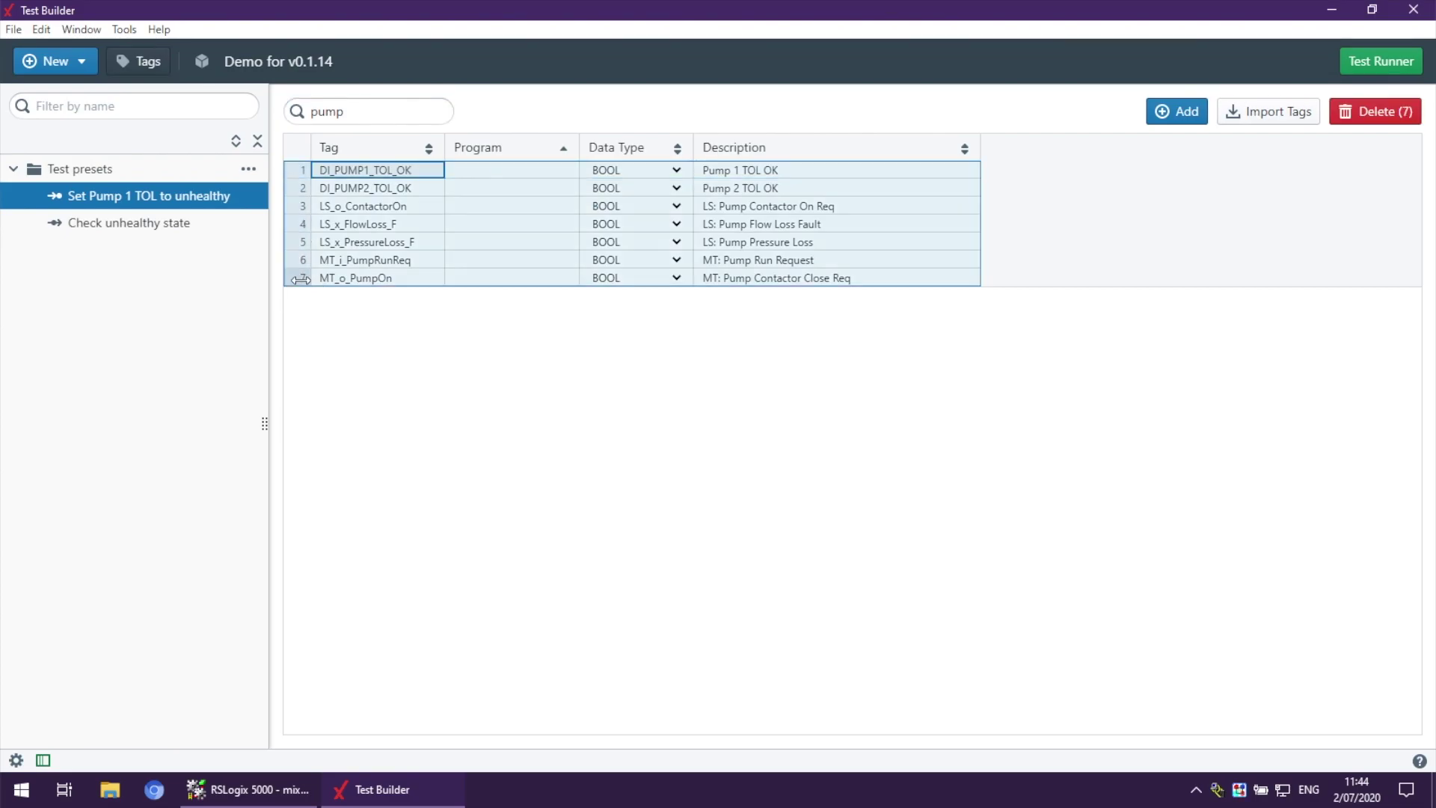
pyautogui.click(1411, 112)
pyautogui.click(863, 425)
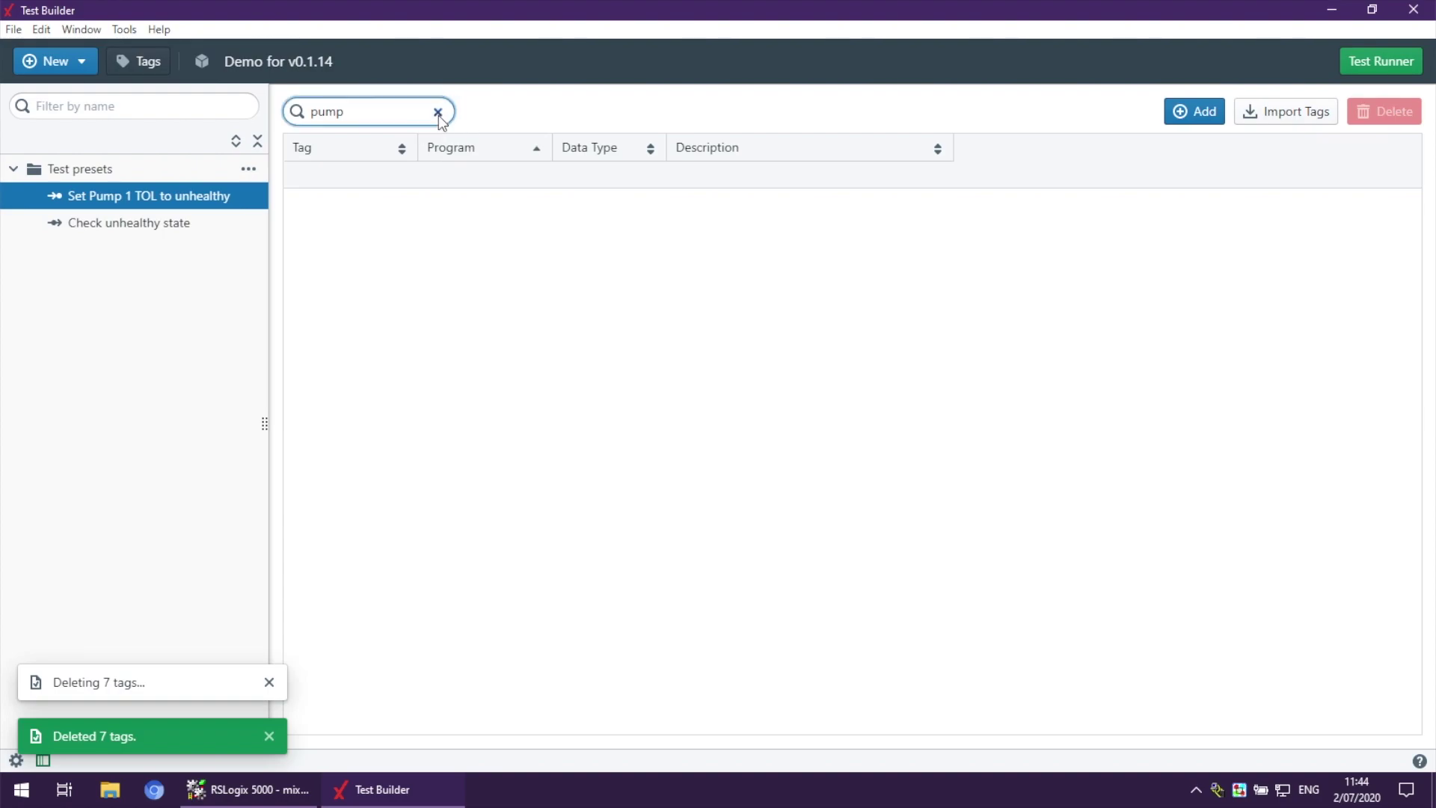
# Clear the filter and delete the 15 remaining tags.
pyautogui.click(438, 113)
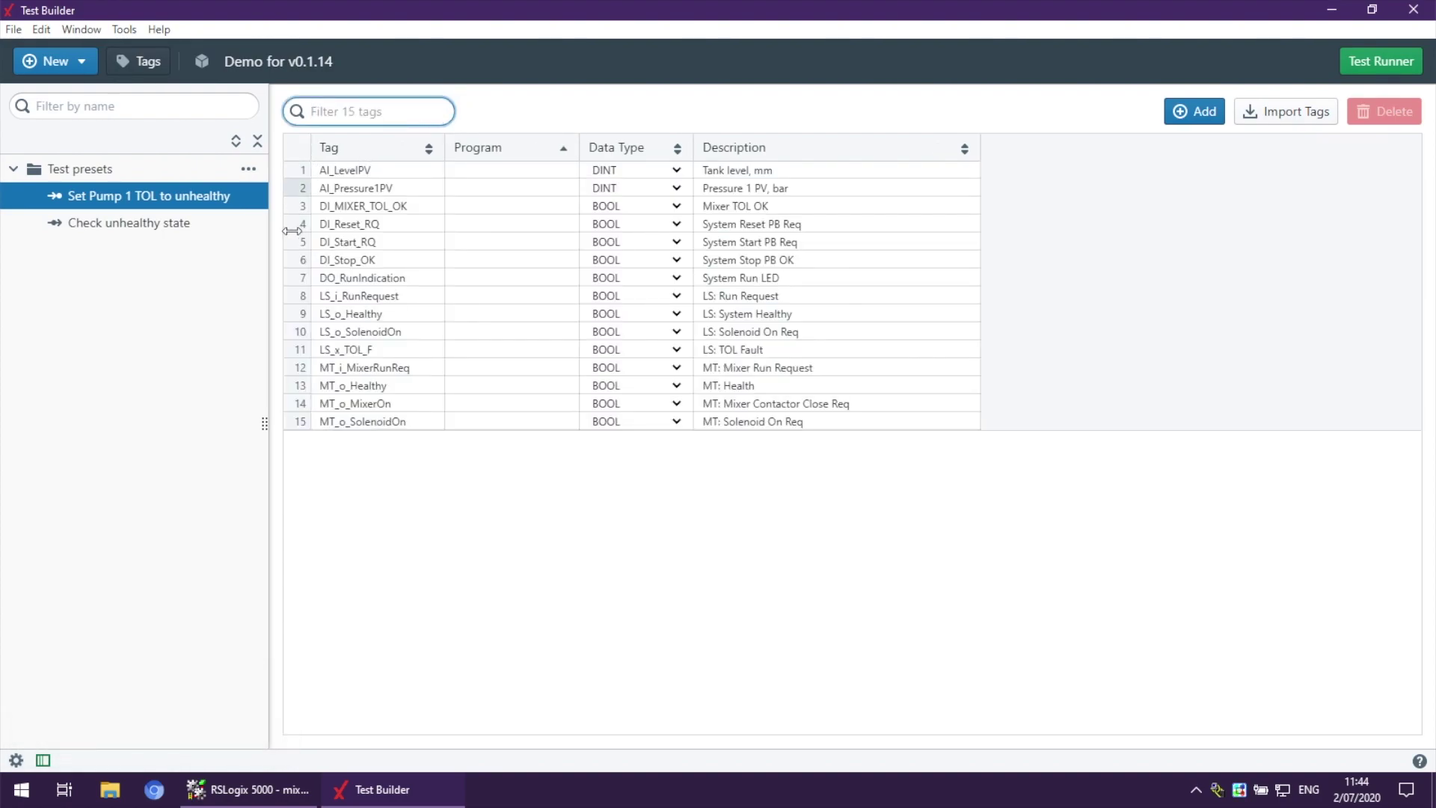
pyautogui.click(300, 421)
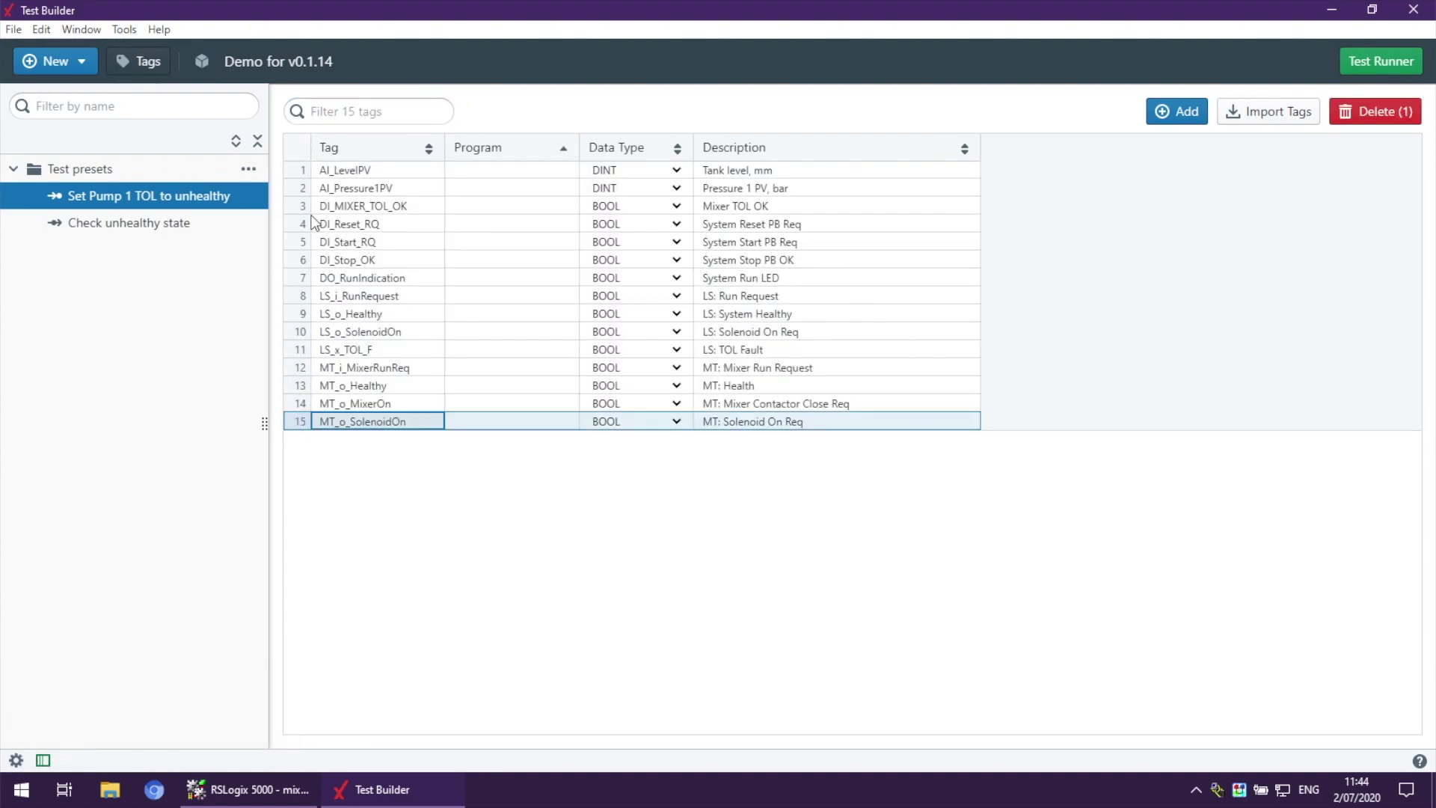
pyautogui.keyDown('shift'); pyautogui.click(300, 177); pyautogui.keyUp('shift')
pyautogui.click(1339, 111)
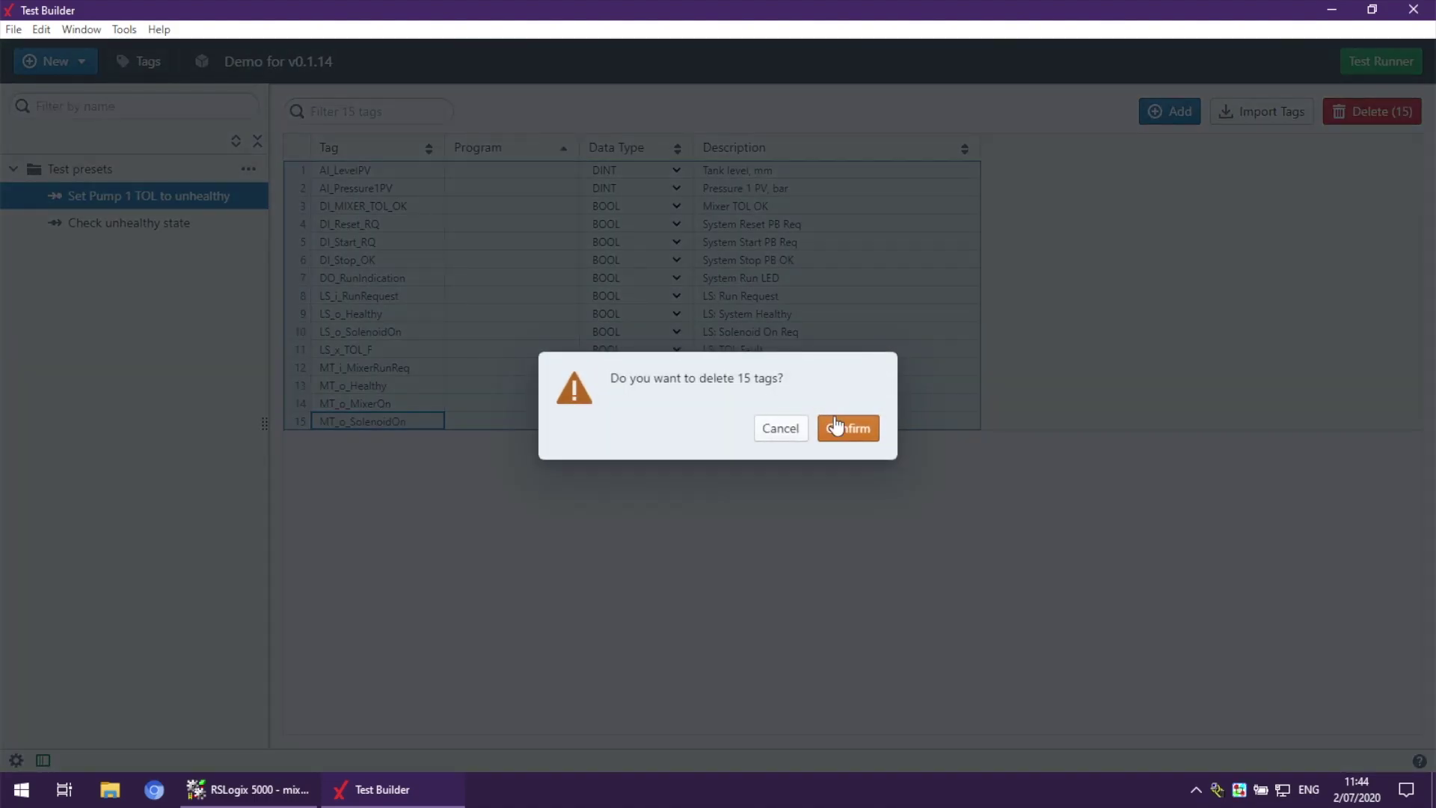
pyautogui.click(836, 421)
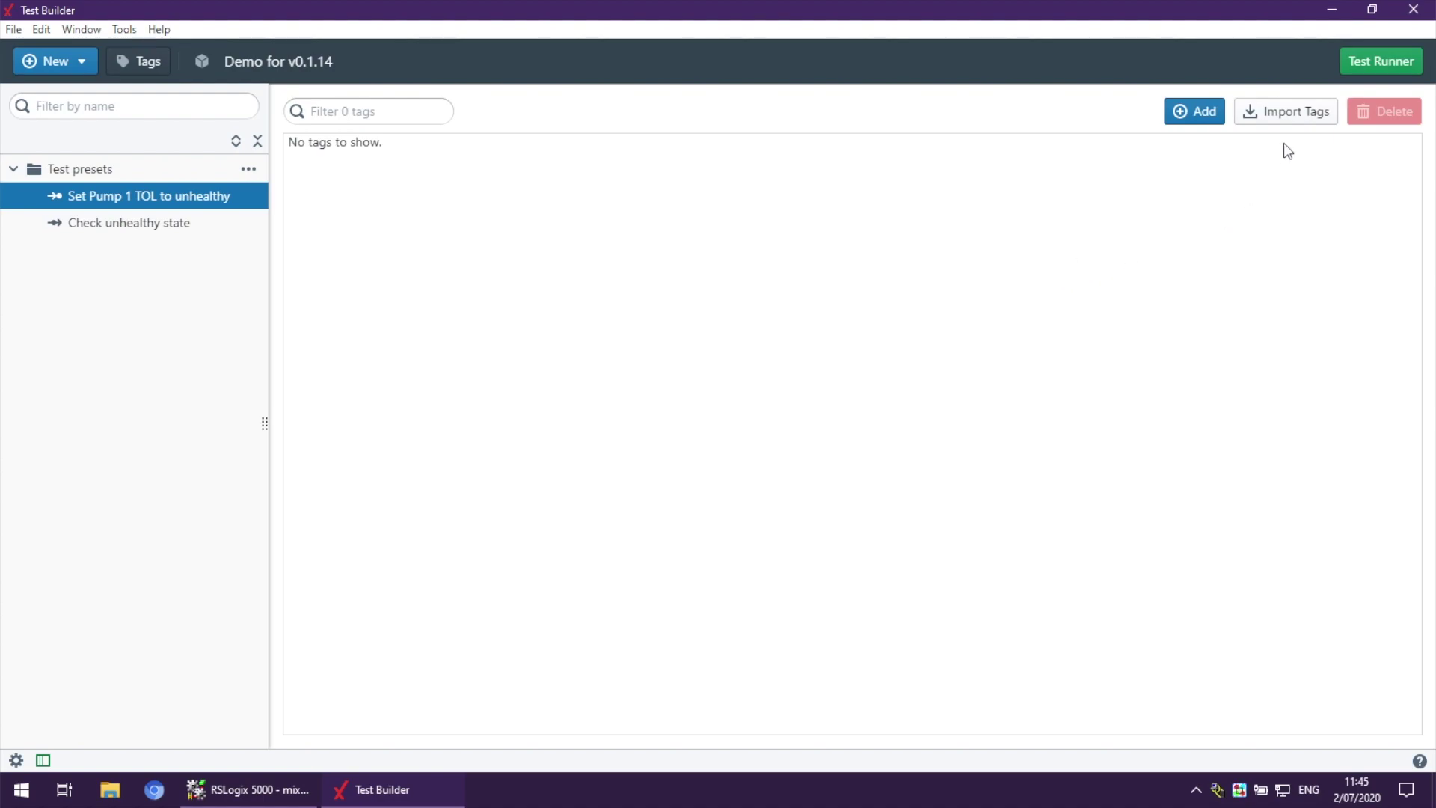
# Export all RSLogix 5000 tags, without logic comments, to mixer_plant_v1_2-Tags.CSV.
pyautogui.click(257, 787)
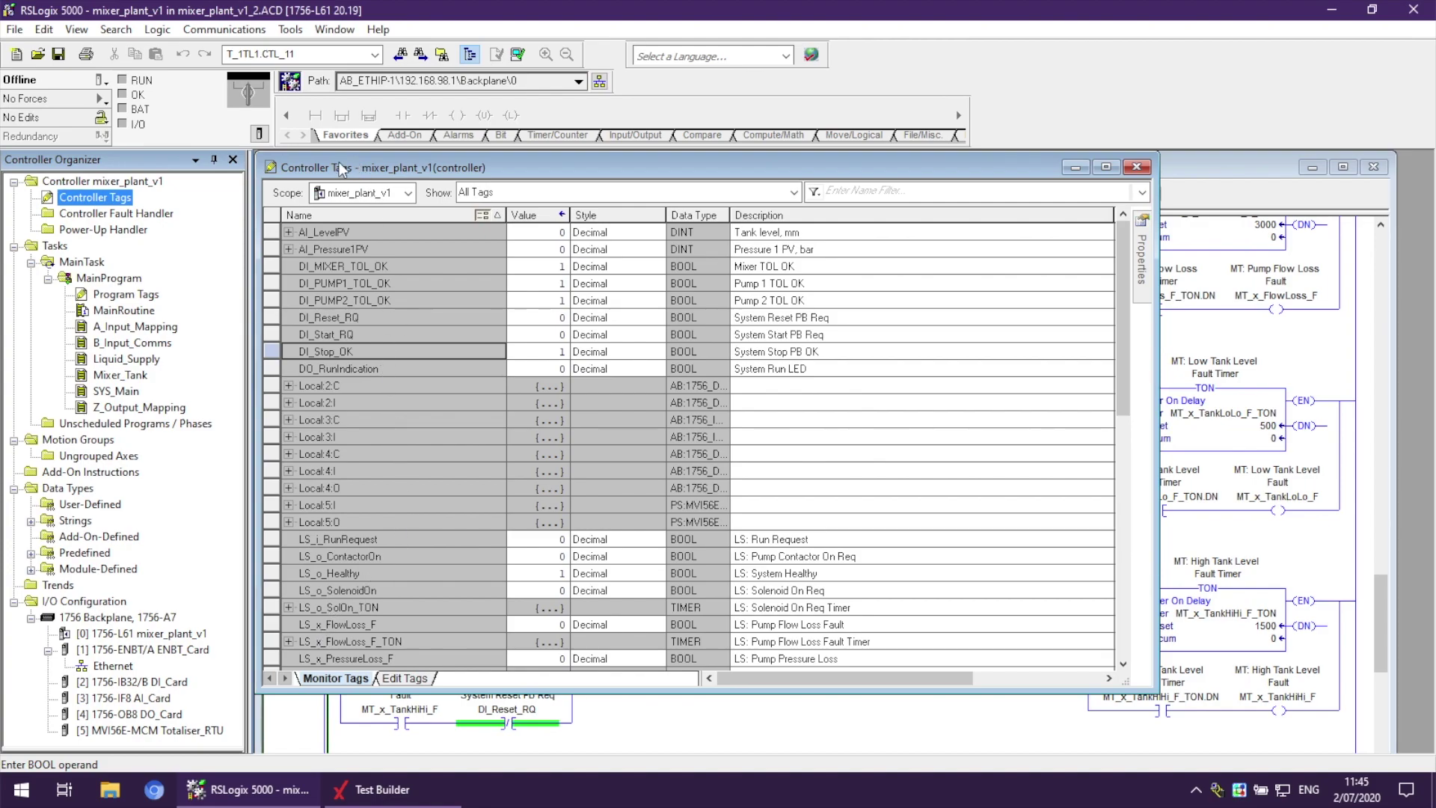
pyautogui.rightClick(115, 202)
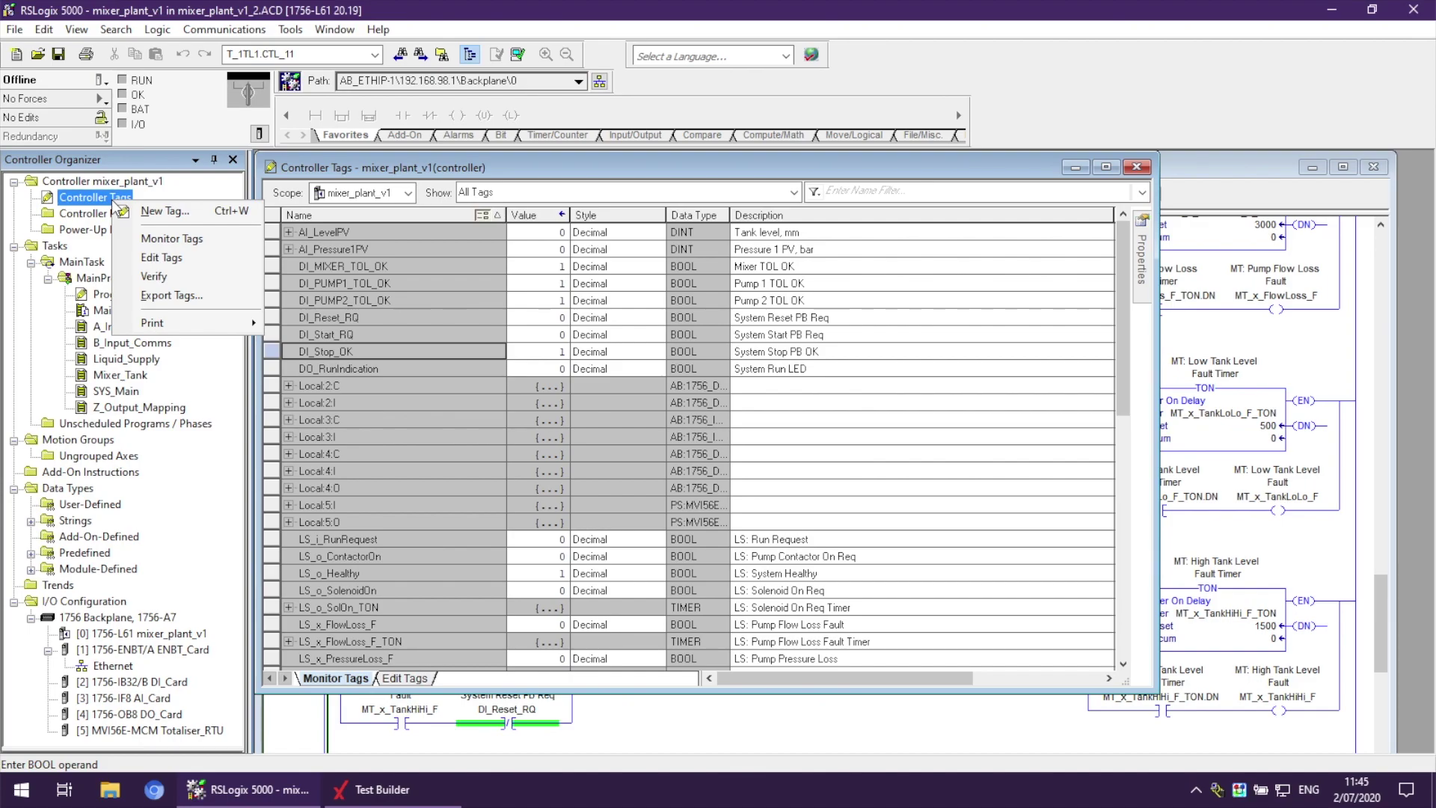
pyautogui.click(171, 296)
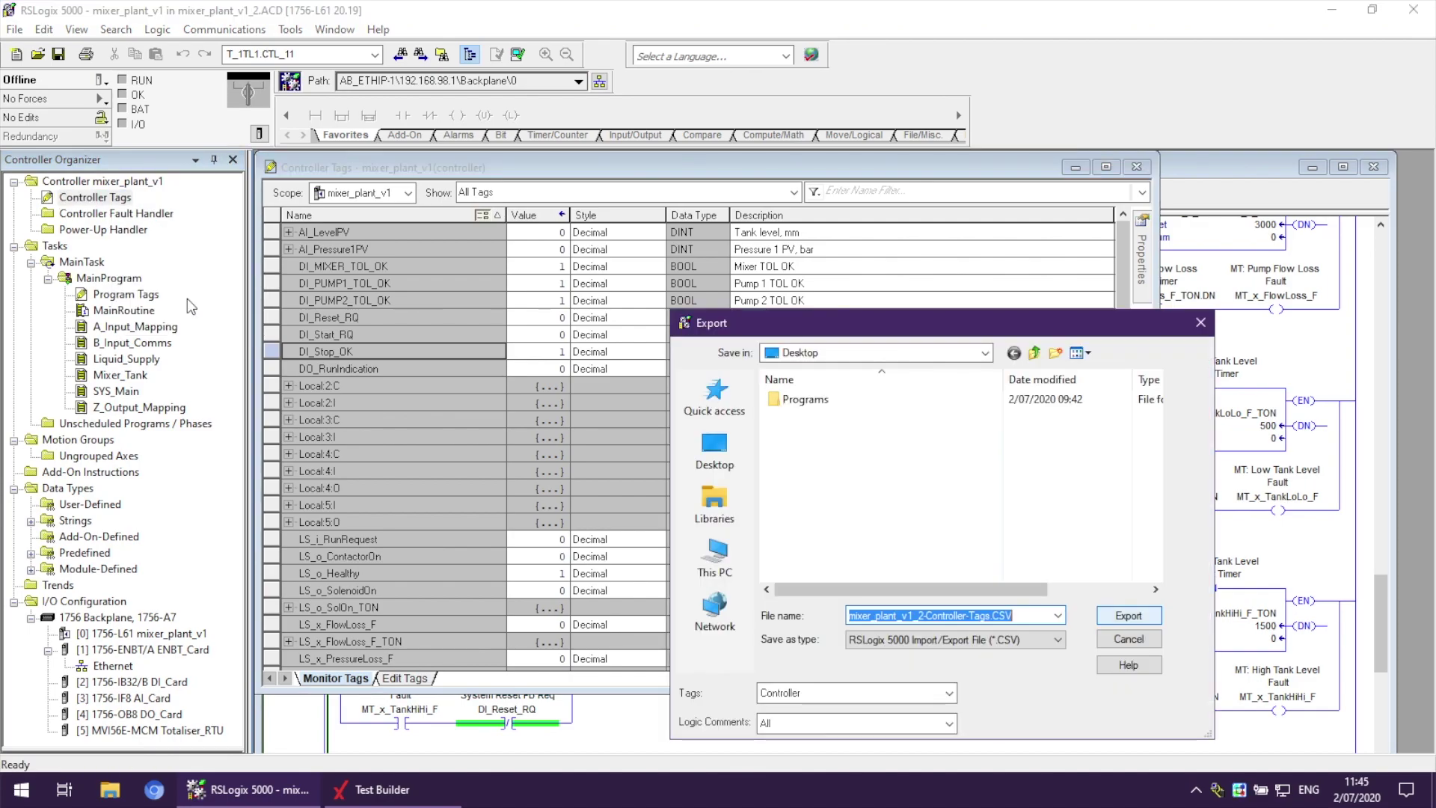
pyautogui.click(914, 691)
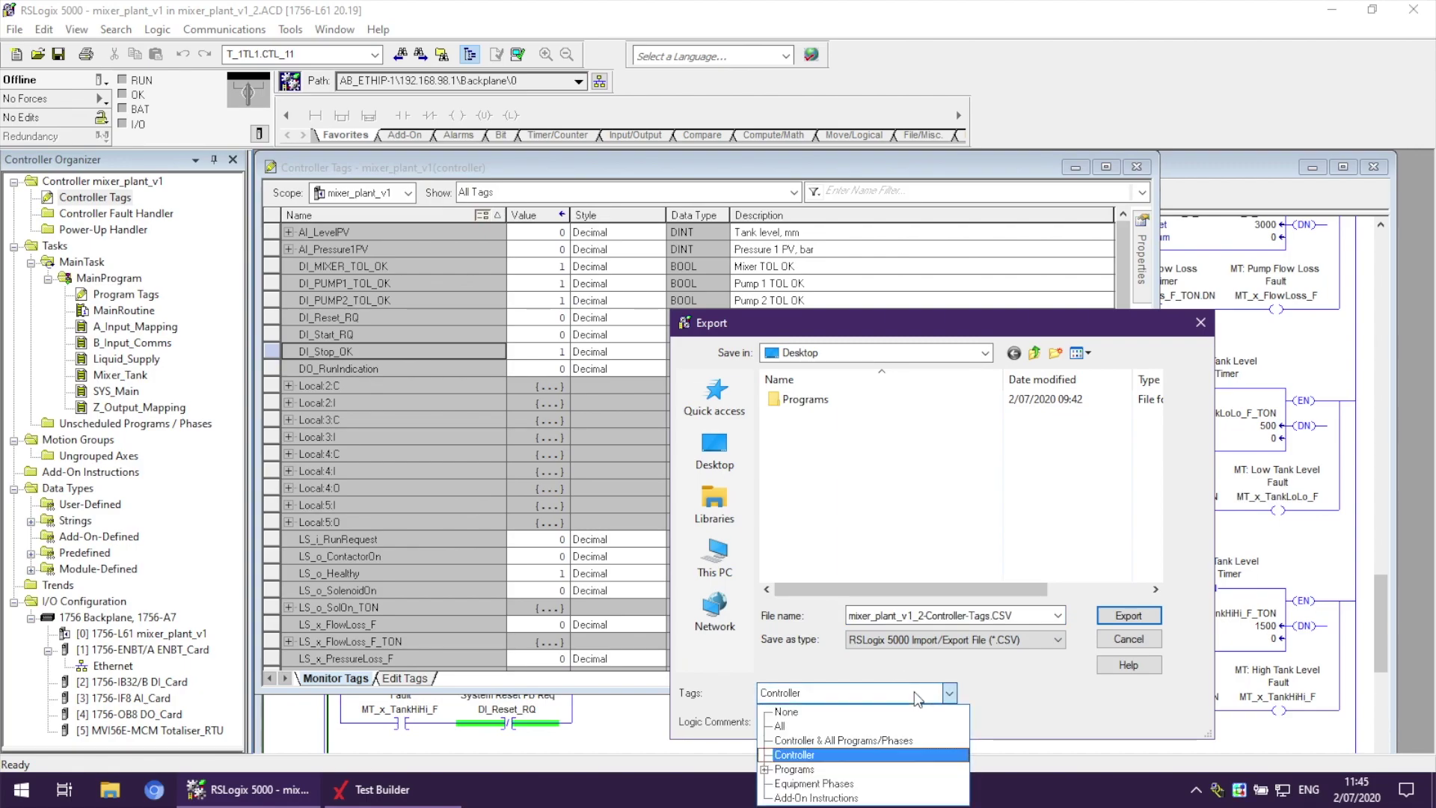
pyautogui.click(891, 726)
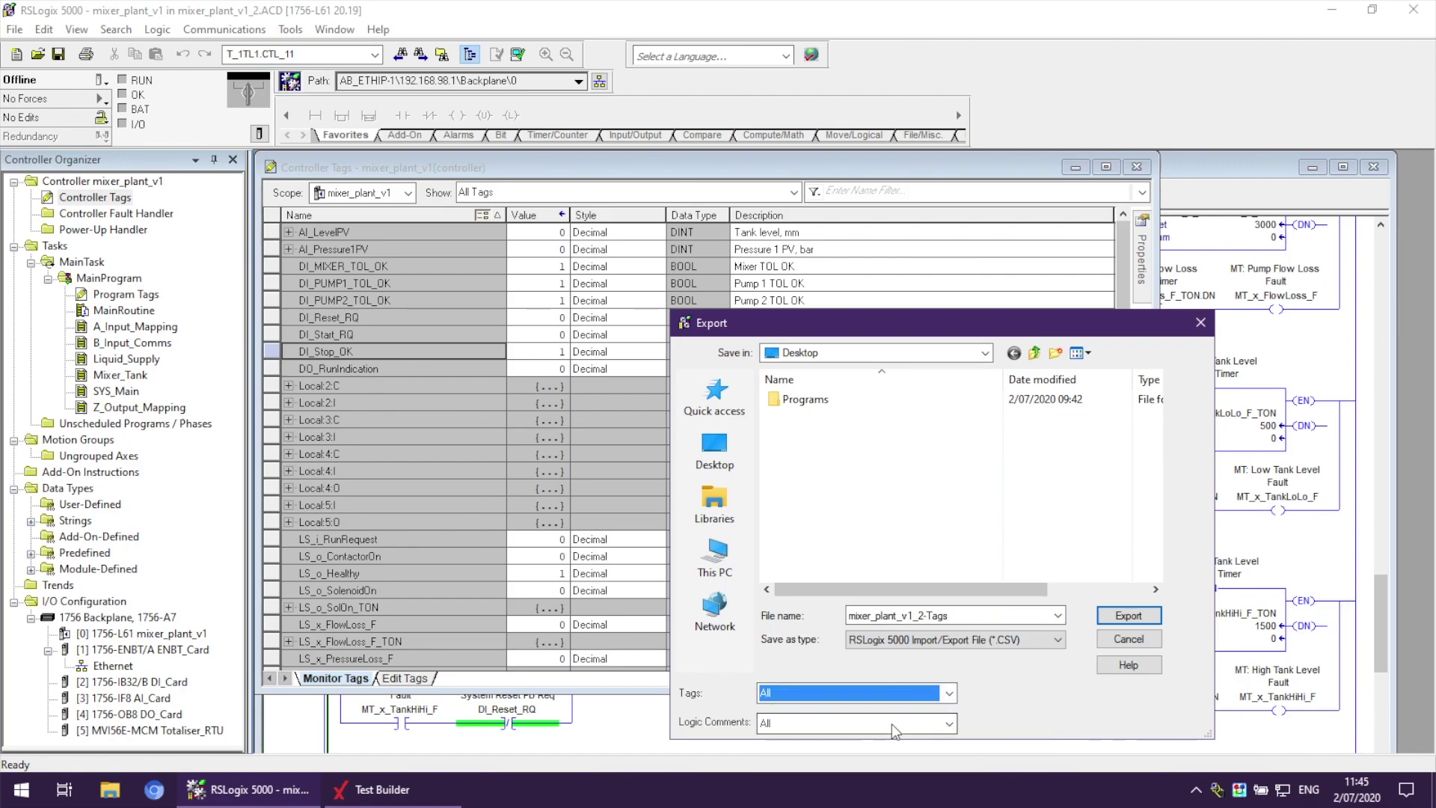
pyautogui.click(808, 731)
pyautogui.click(821, 637)
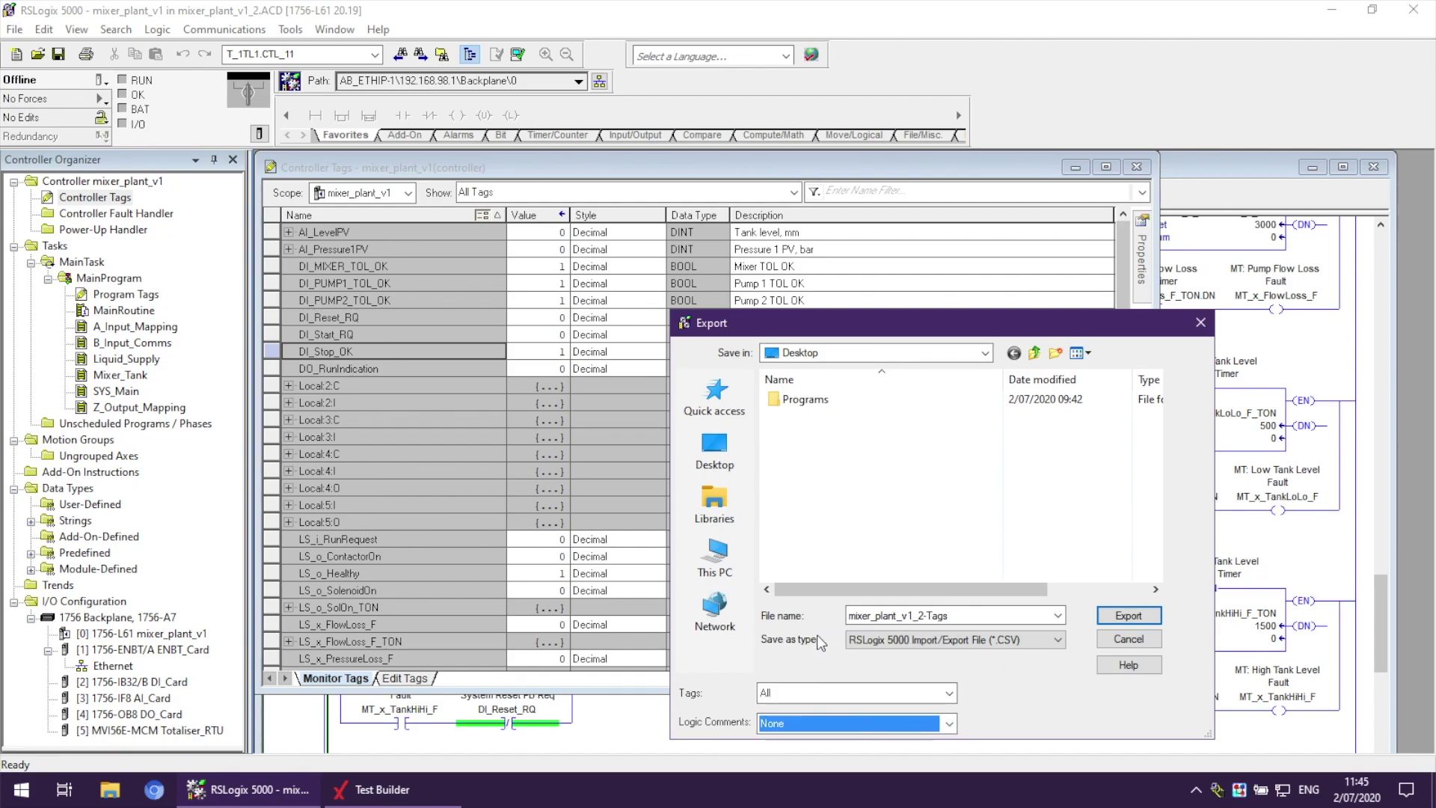
pyautogui.click(1134, 616)
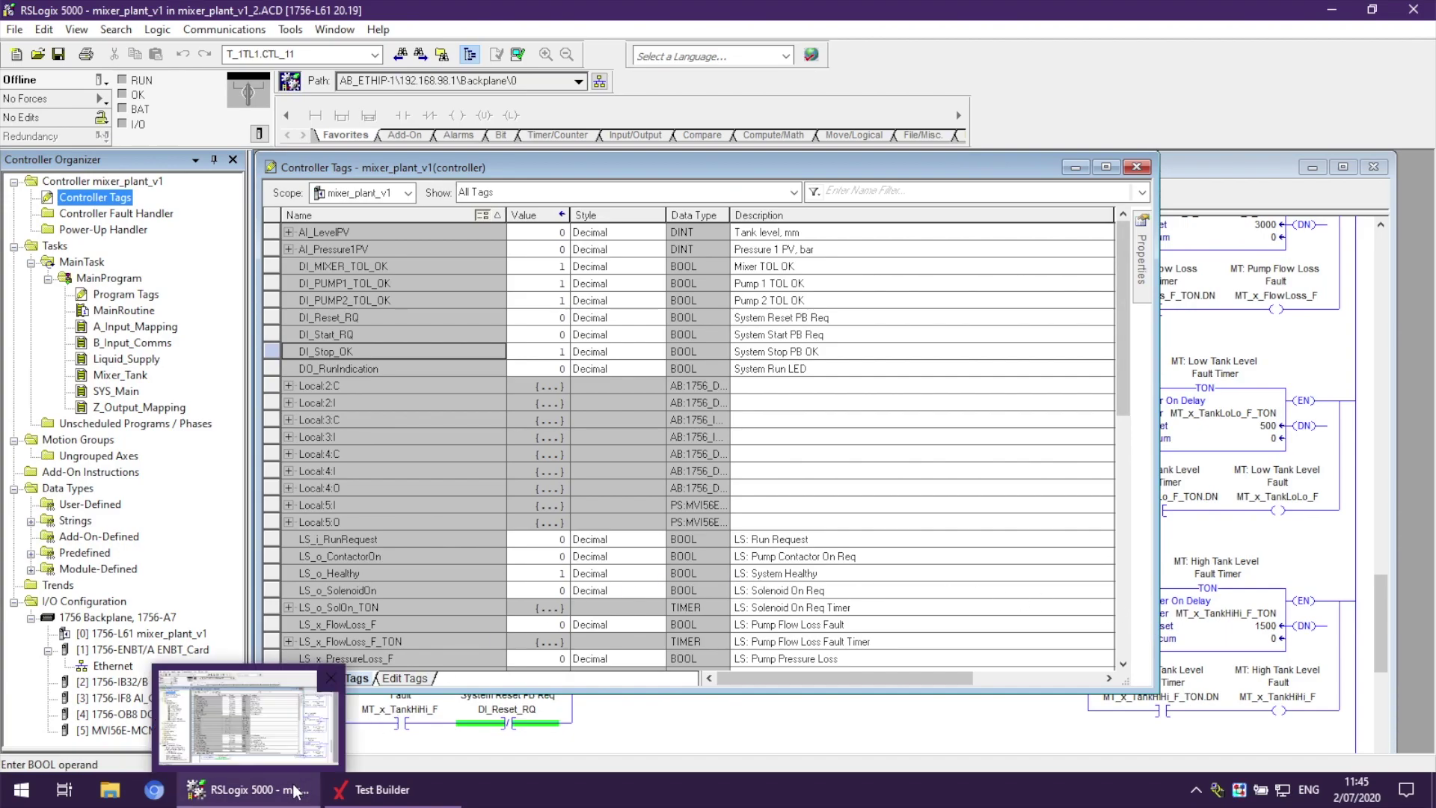
pyautogui.click(368, 795)
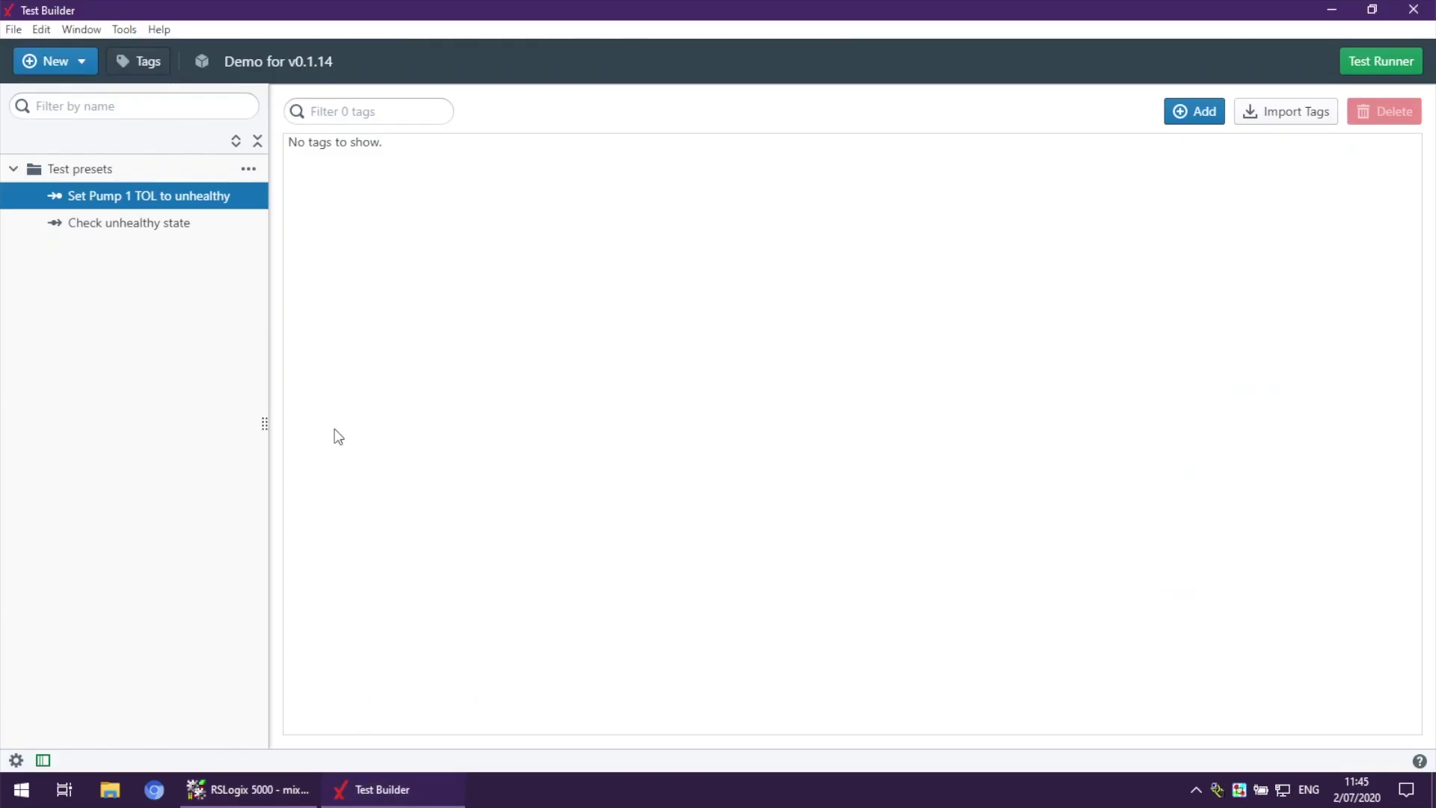
# Import mixer_plant_v1_2-Tags.CSV from the Desktop into the Test Builder tag list.
pyautogui.click(1288, 120)
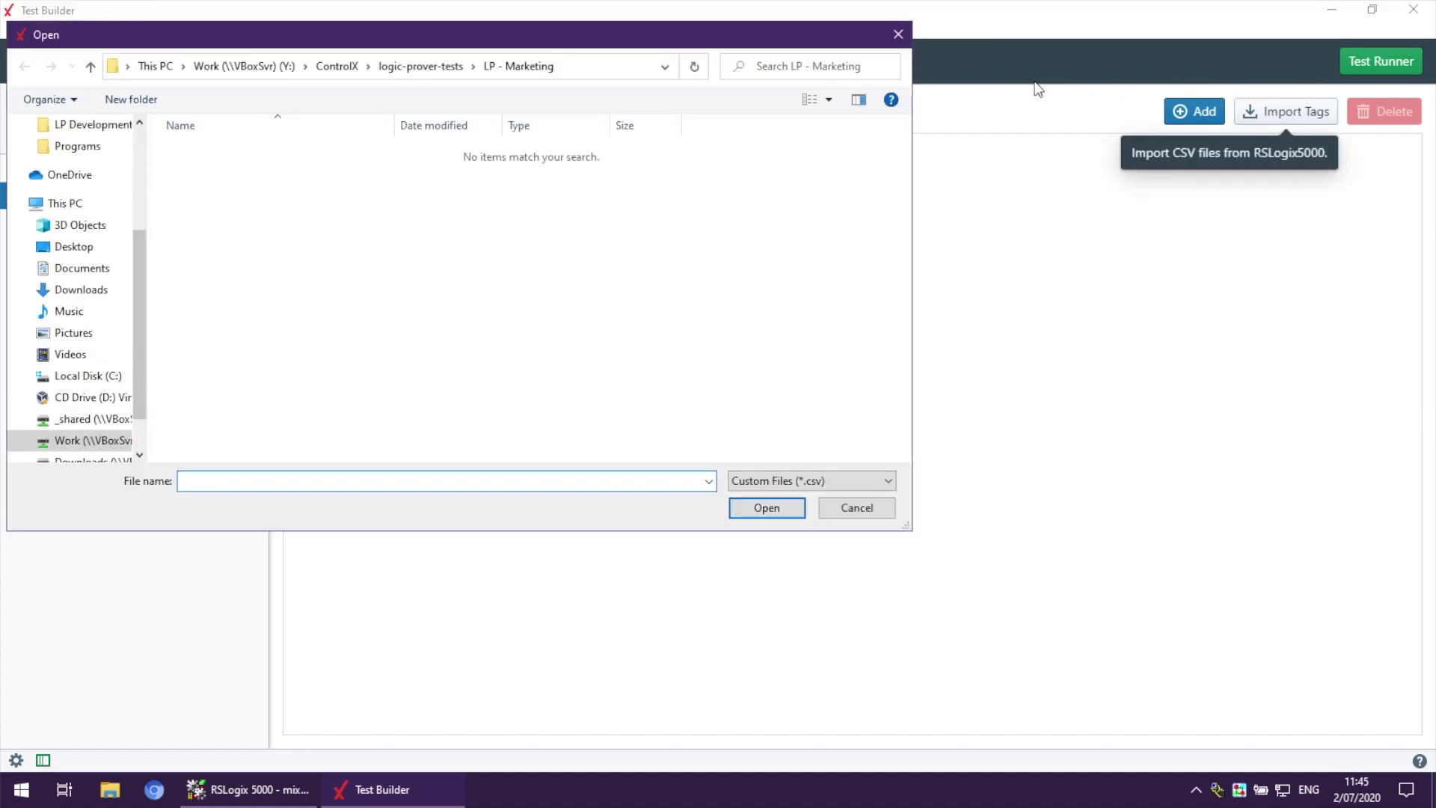
pyautogui.click(83, 247)
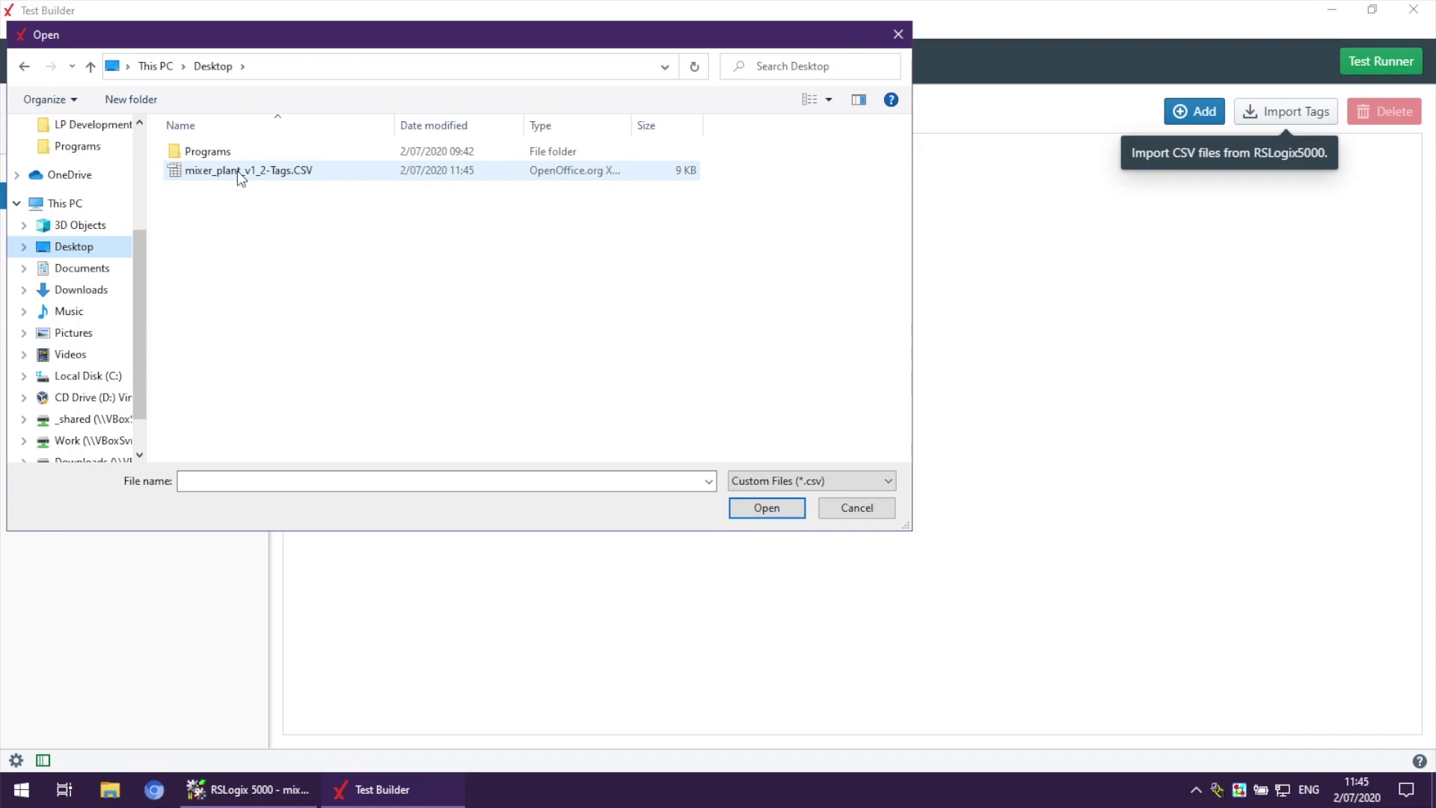
pyautogui.click(302, 176)
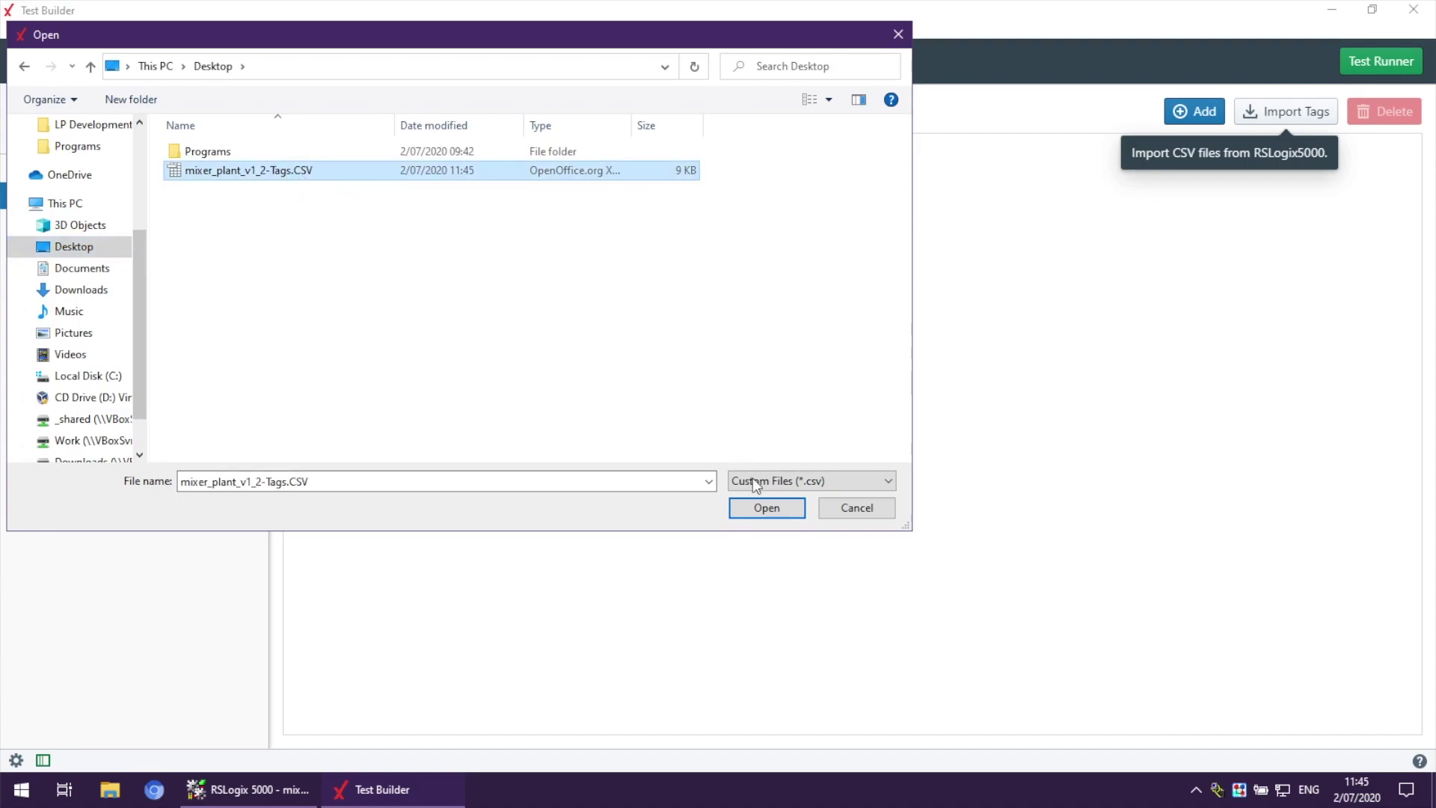
pyautogui.click(763, 508)
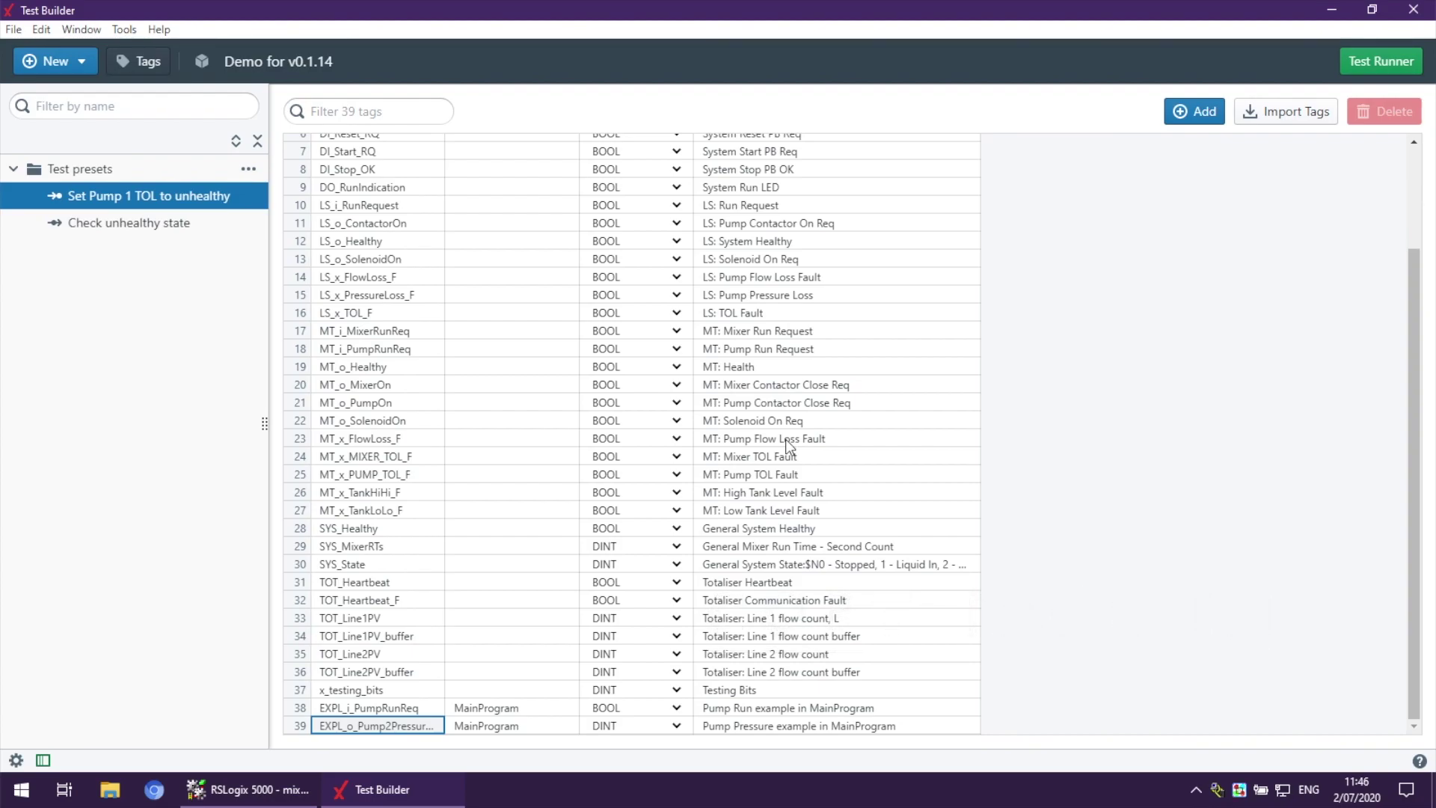
pyautogui.click(267, 790)
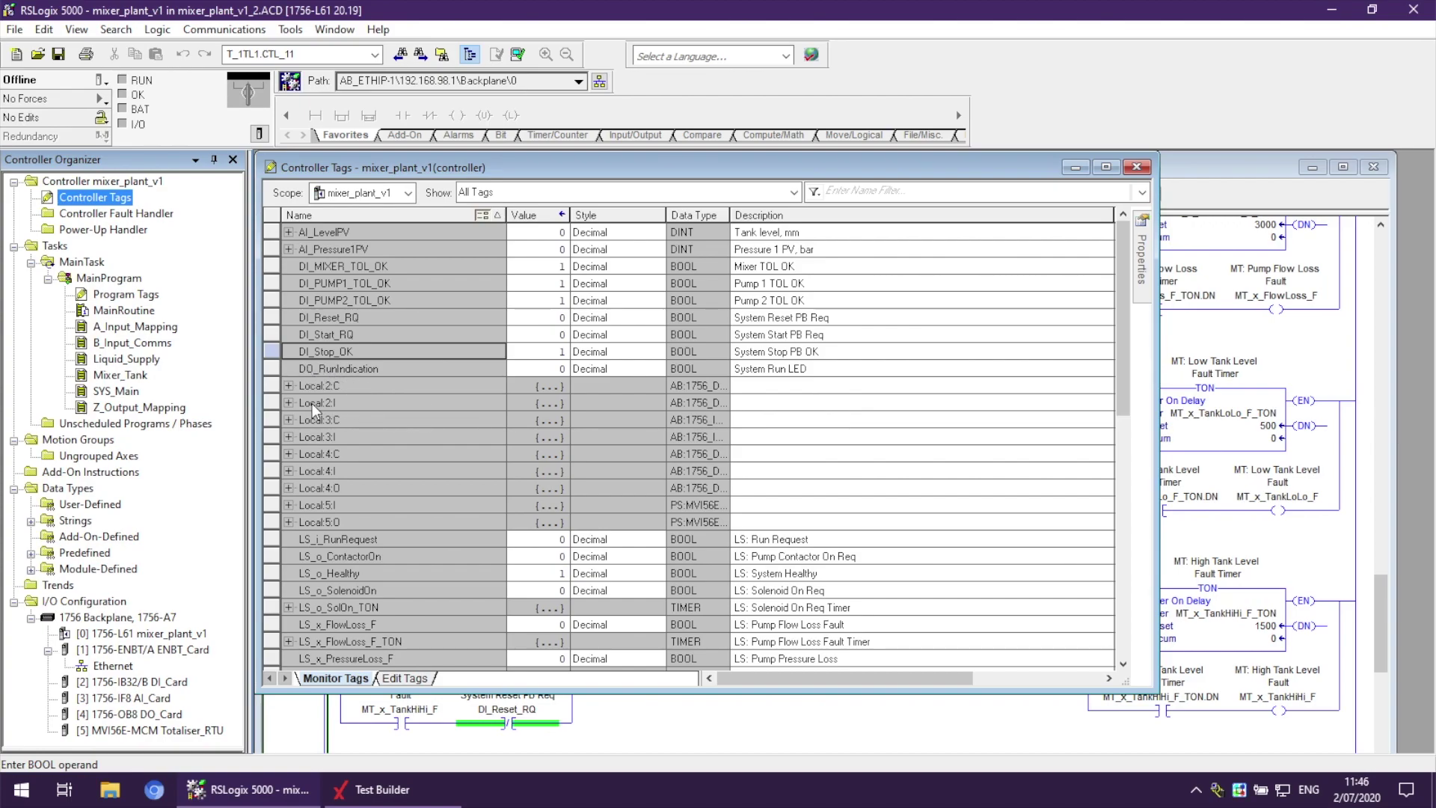
# Expand Local:2:I and Local:2:I.Data to show the individual input bits.
pyautogui.click(288, 403)
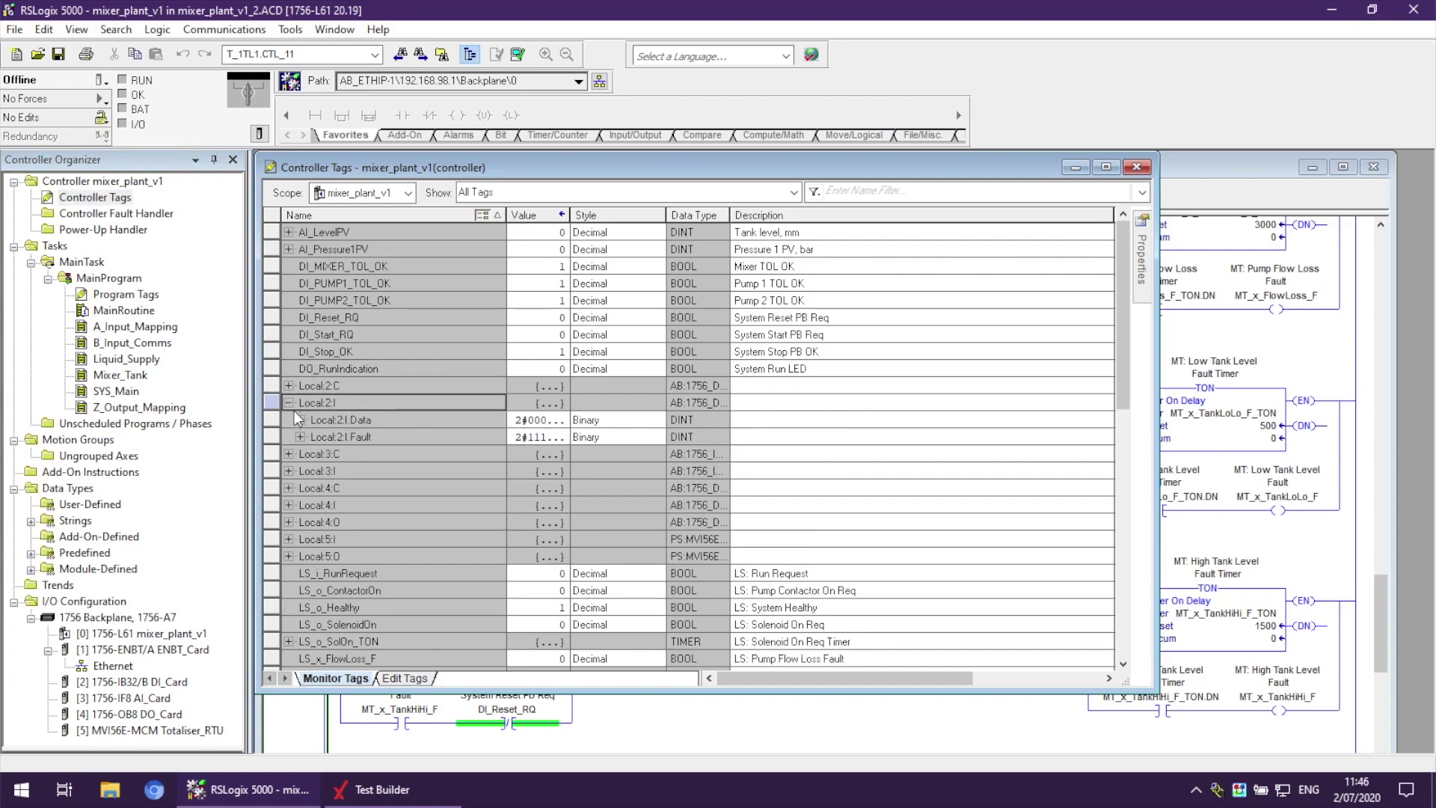
pyautogui.click(300, 420)
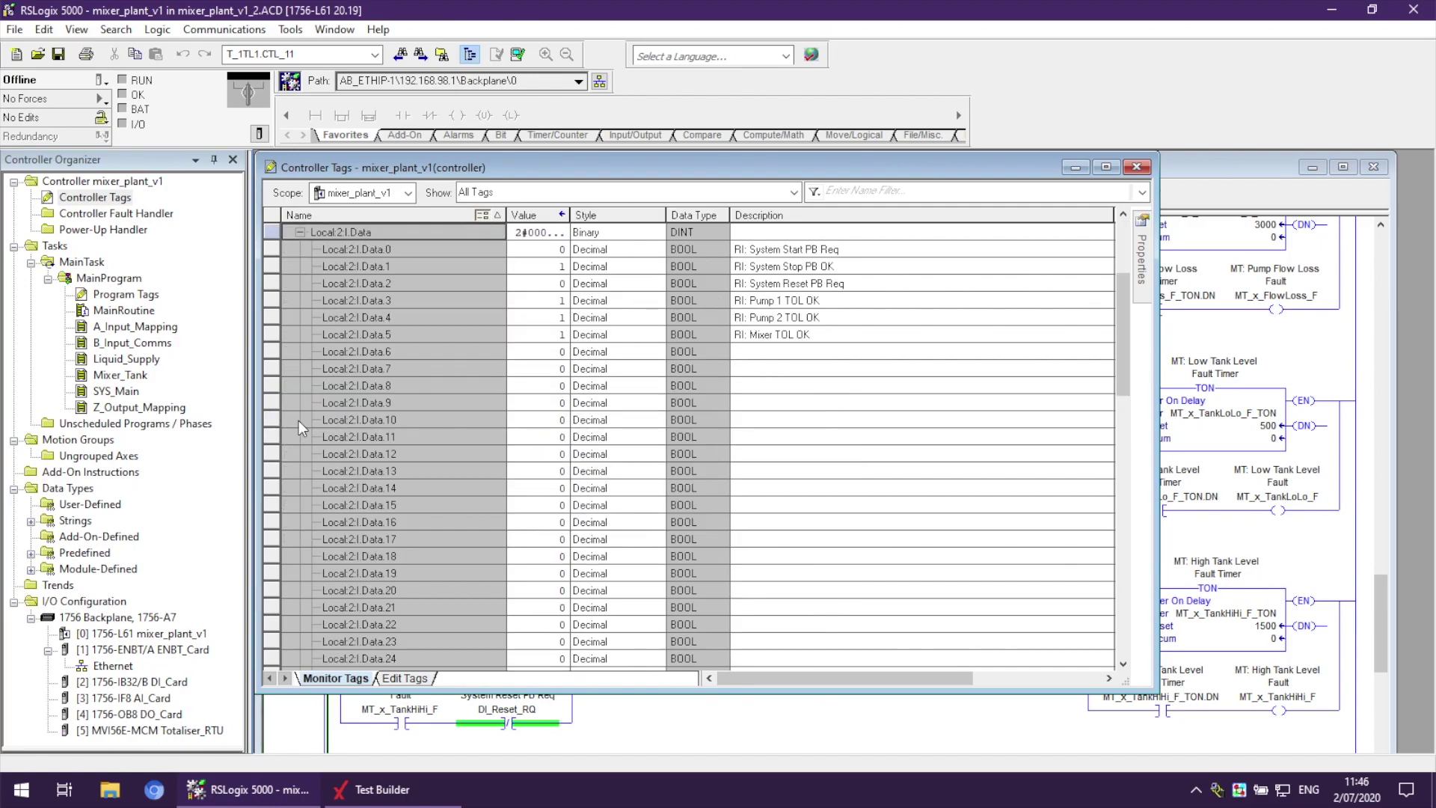
pyautogui.click(381, 789)
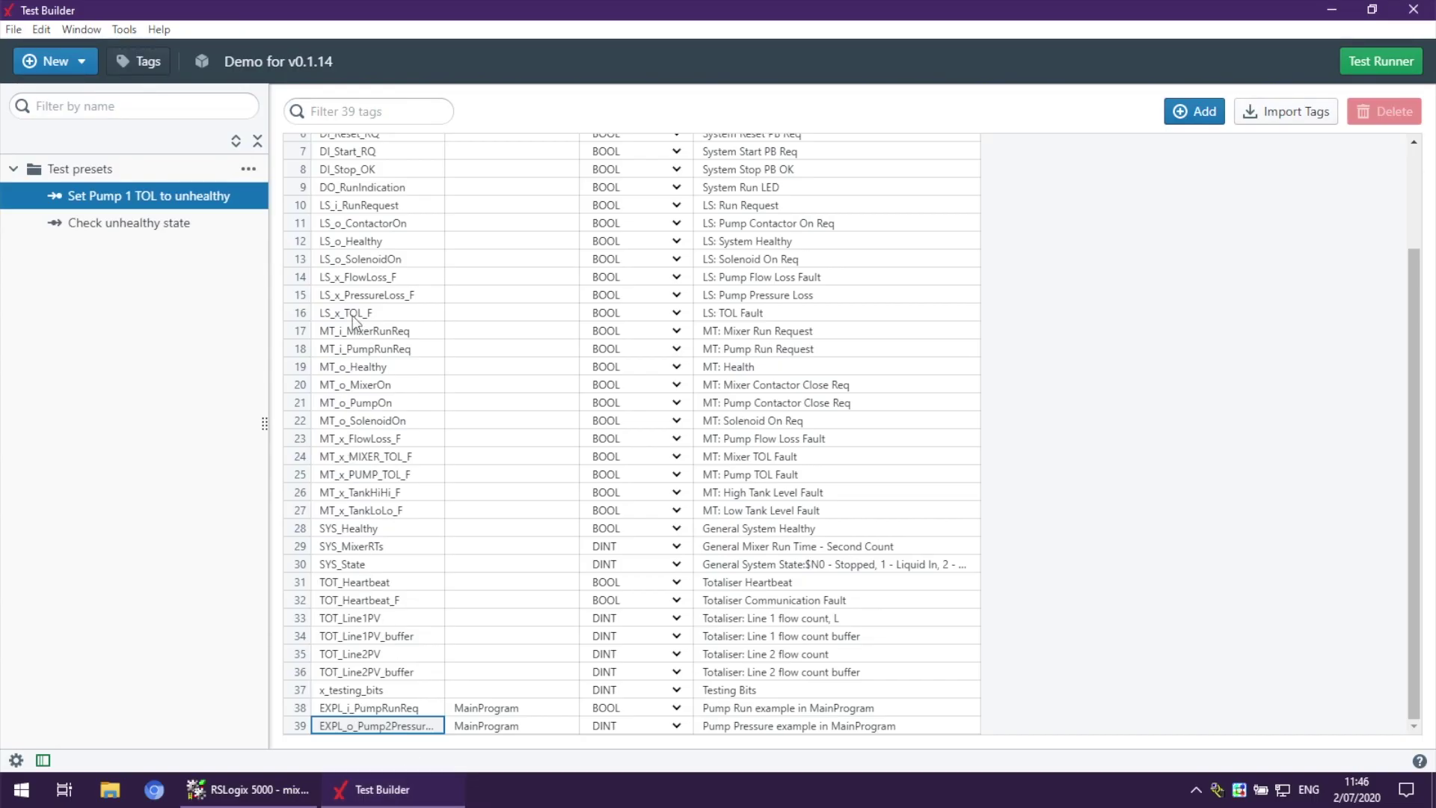
pyautogui.scroll(1, 371, 335)
pyautogui.scroll(-2, 371, 342)
pyautogui.click(303, 787)
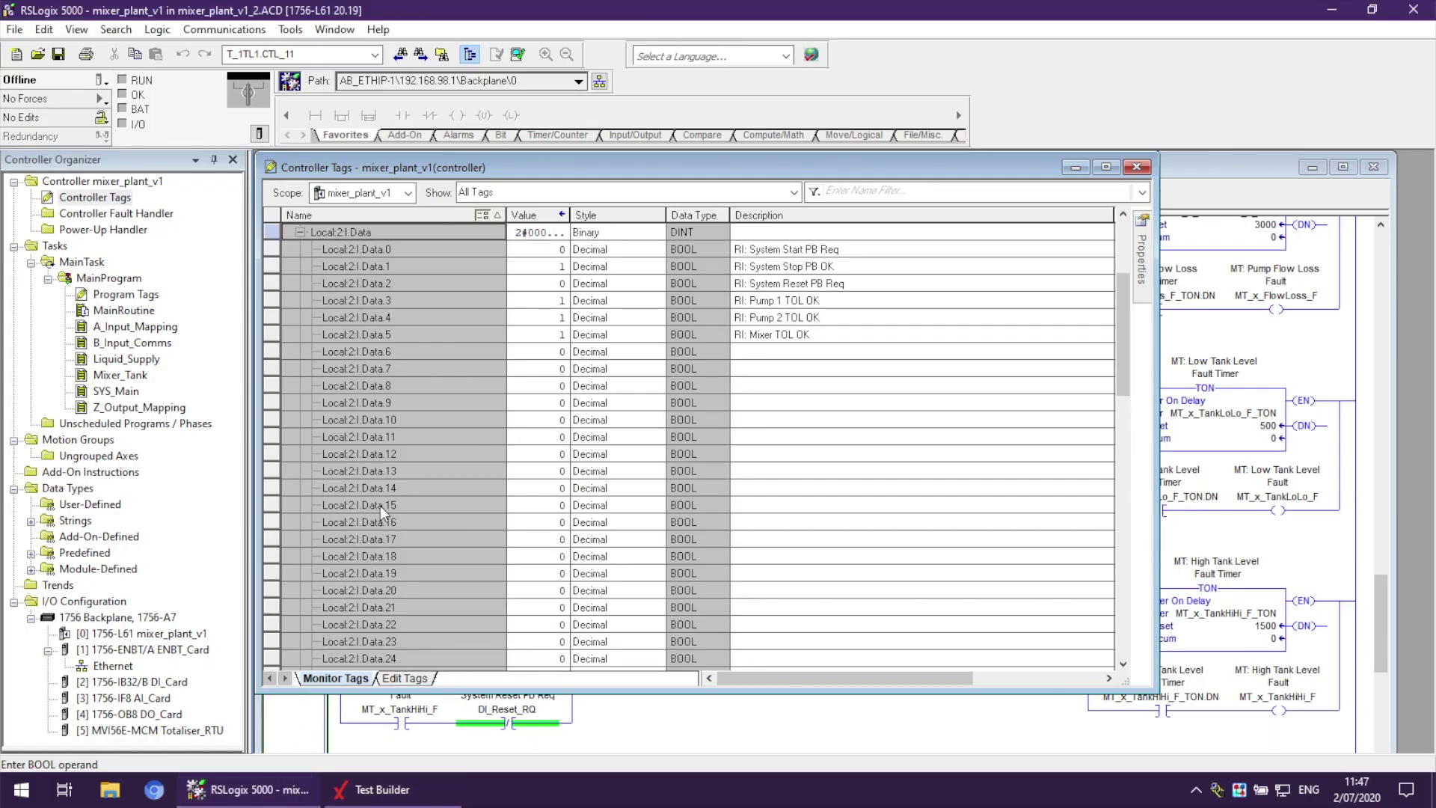
pyautogui.scroll(2, 395, 364)
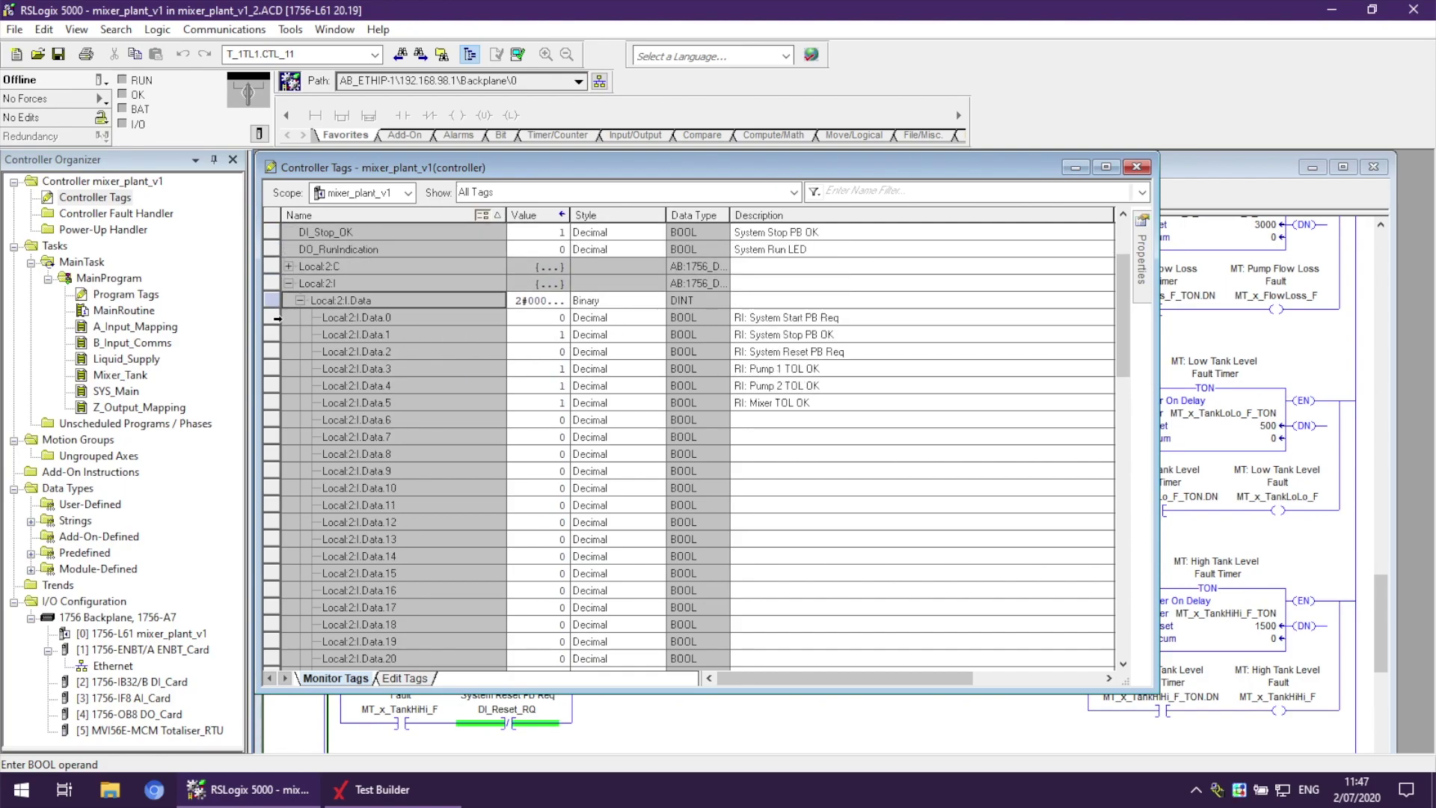
# Select input bits Data.0 through Data.5 and copy them with their descriptions.
pyautogui.moveTo(277, 318); pyautogui.dragTo(277, 400)
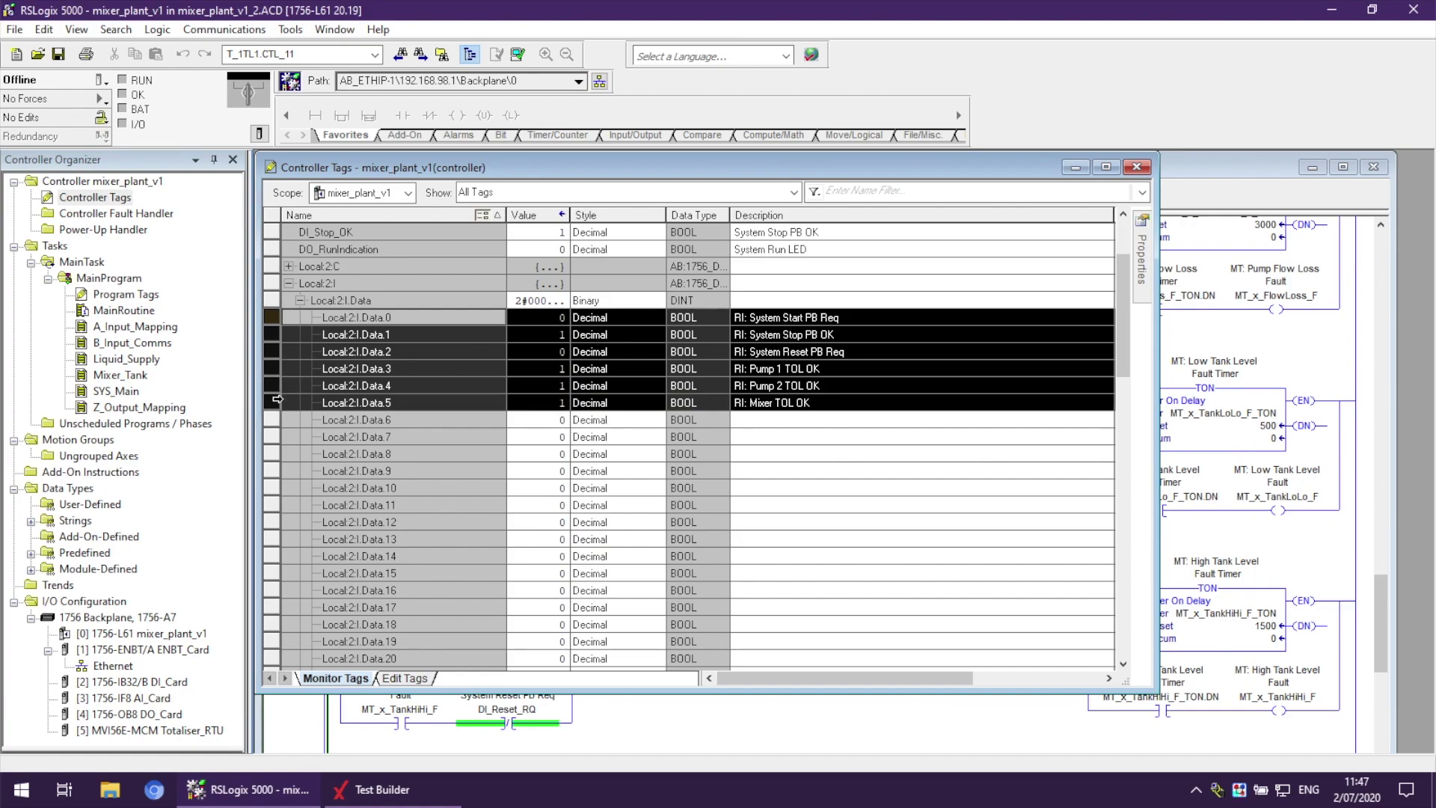
pyautogui.rightClick(276, 404)
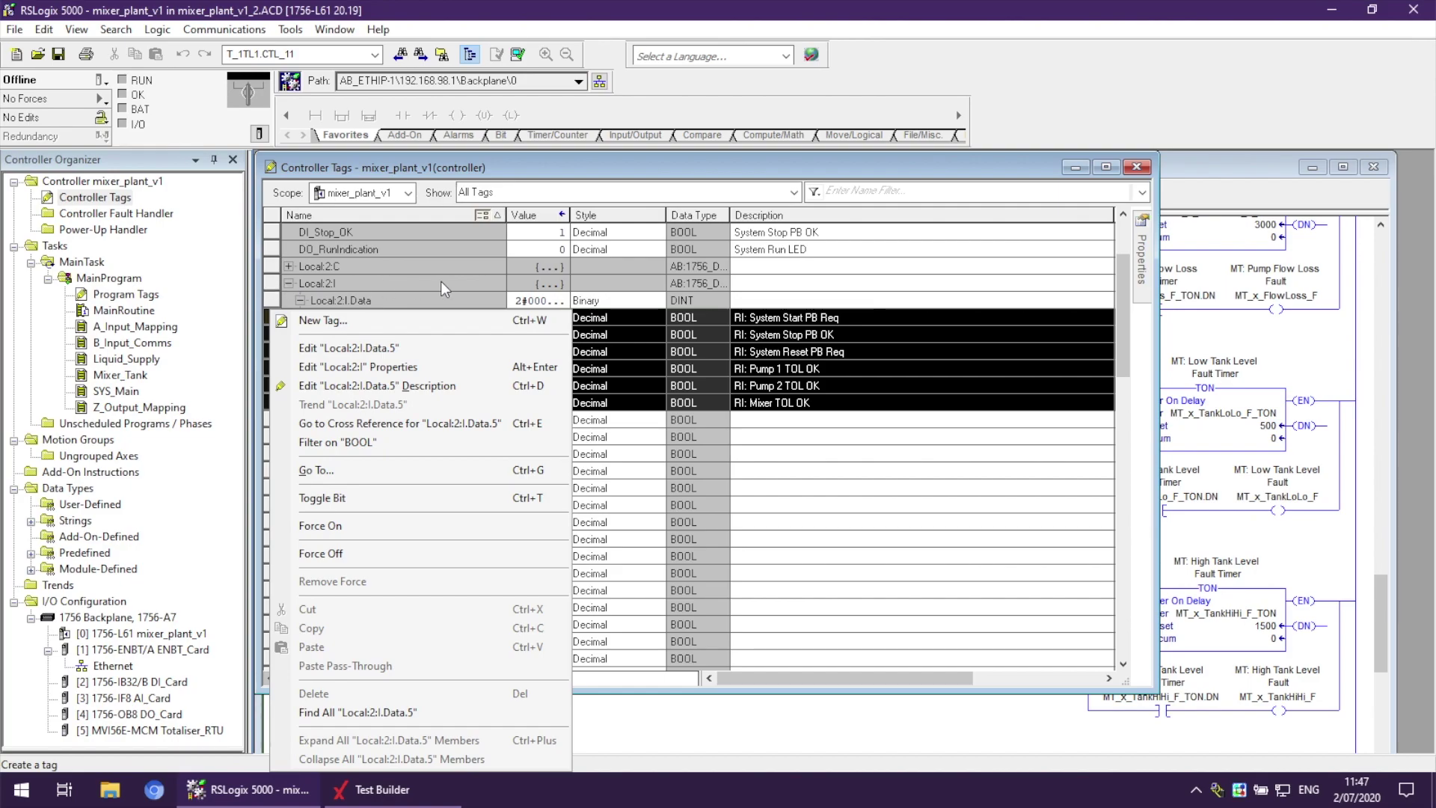
pyautogui.click(274, 282)
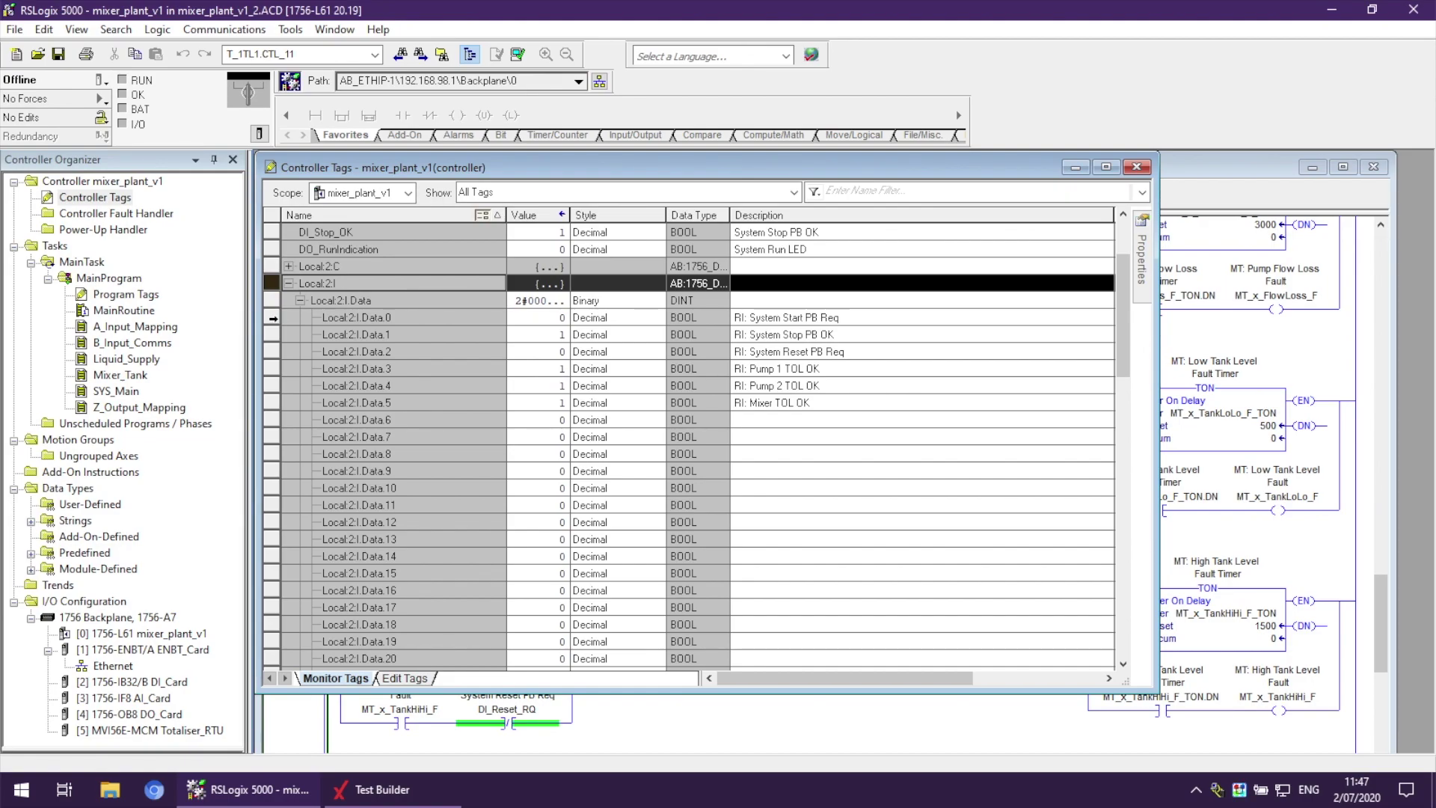
pyautogui.moveTo(274, 318); pyautogui.dragTo(274, 402)
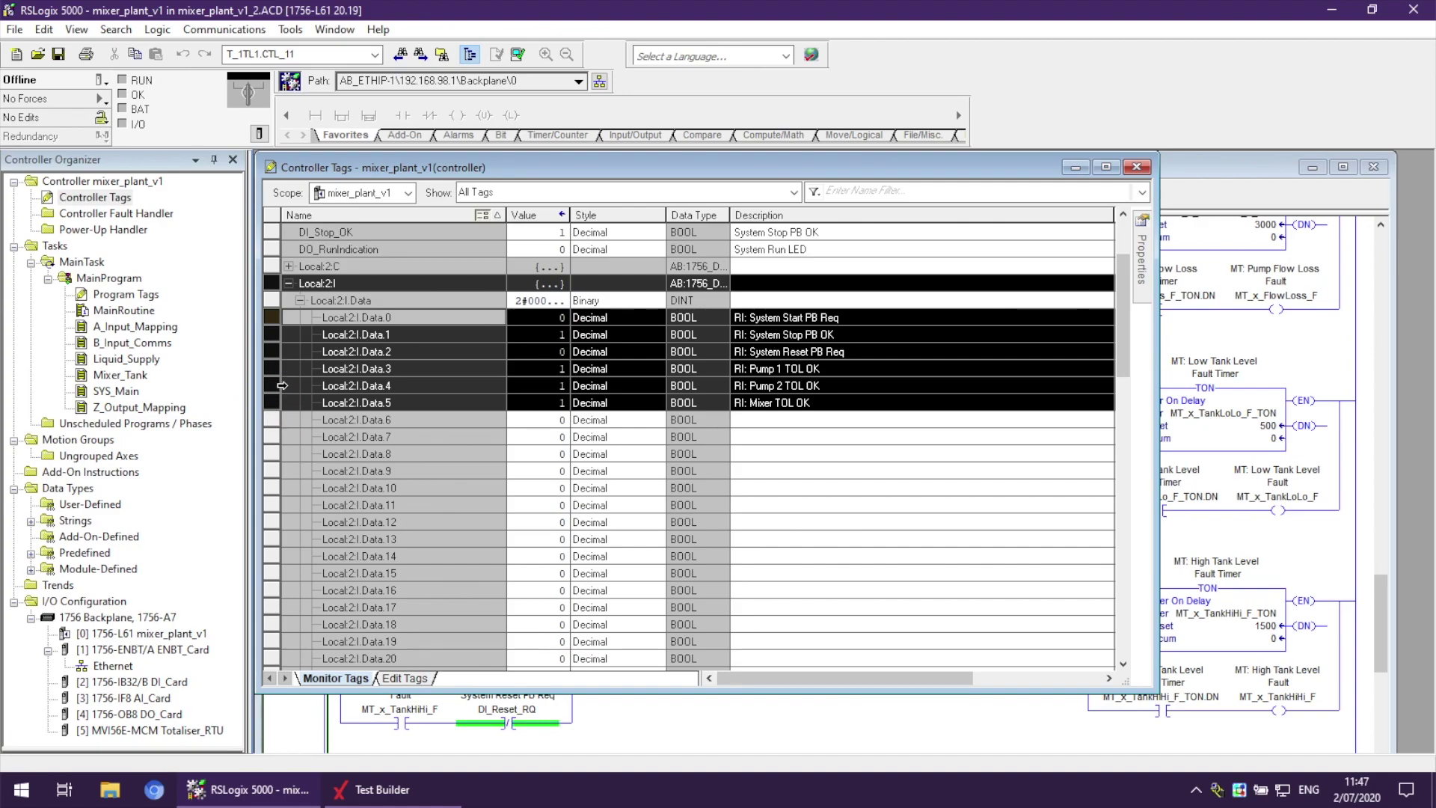
pyautogui.rightClick(274, 404)
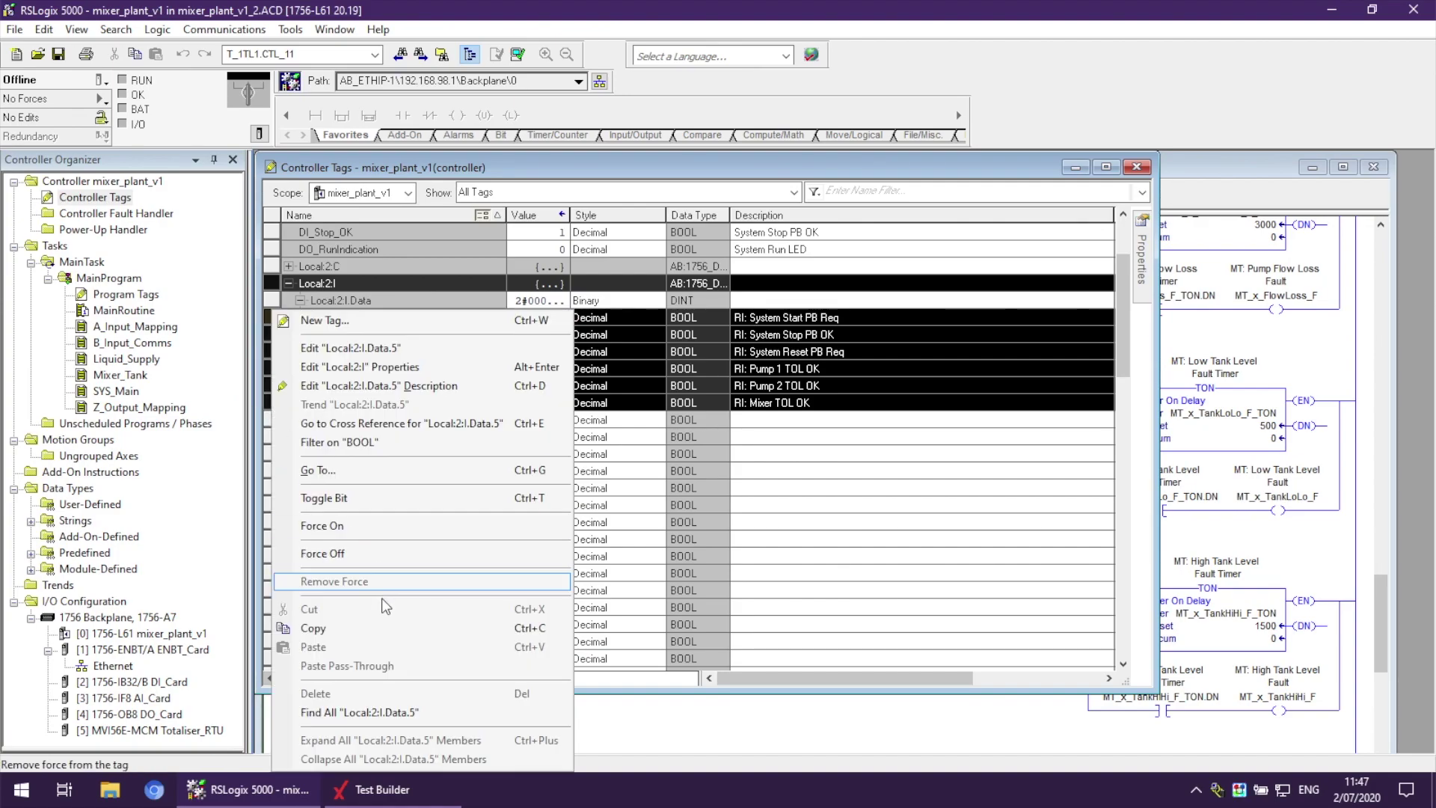
pyautogui.click(381, 628)
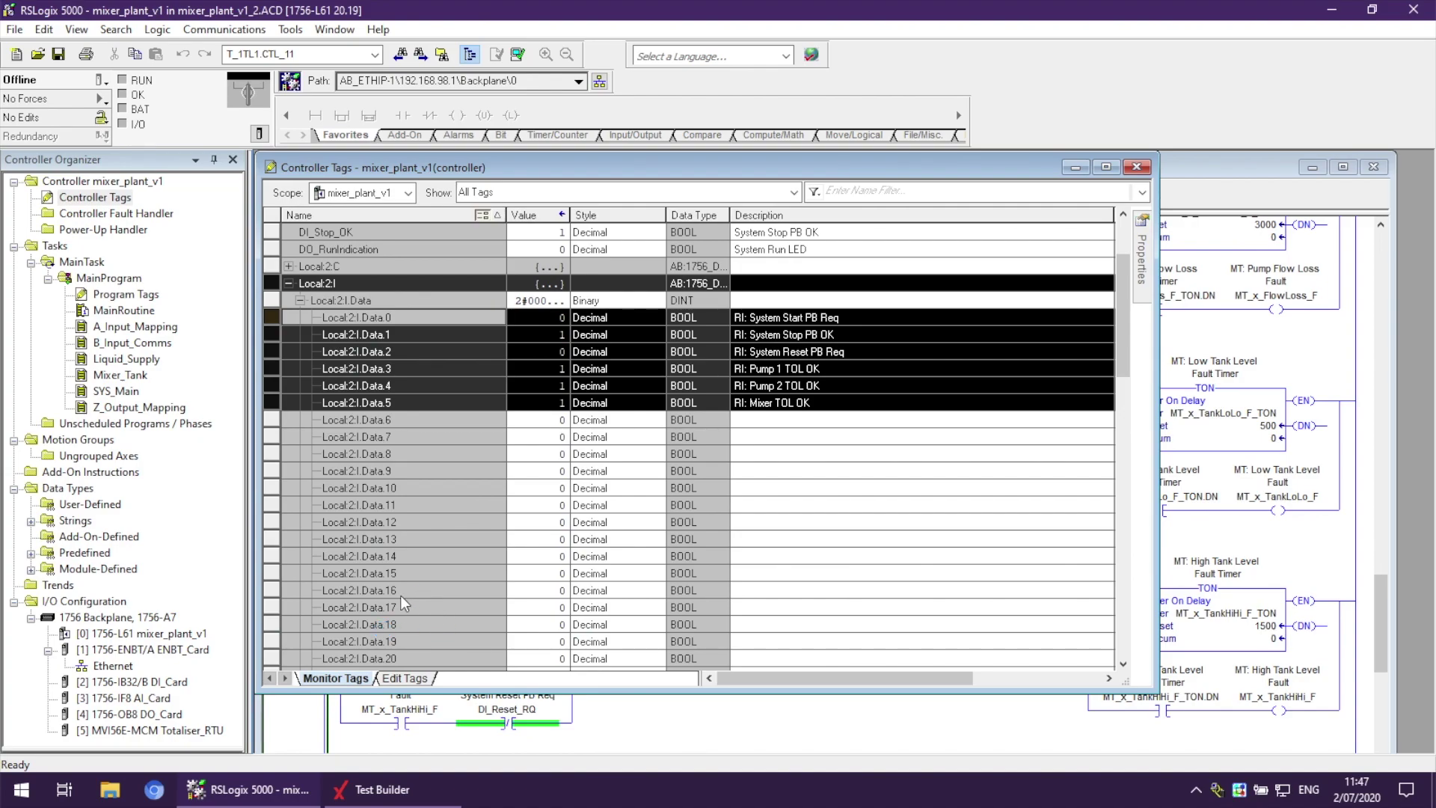
# Paste the six copied input bits after row 39 as controller tags.
pyautogui.click(402, 801)
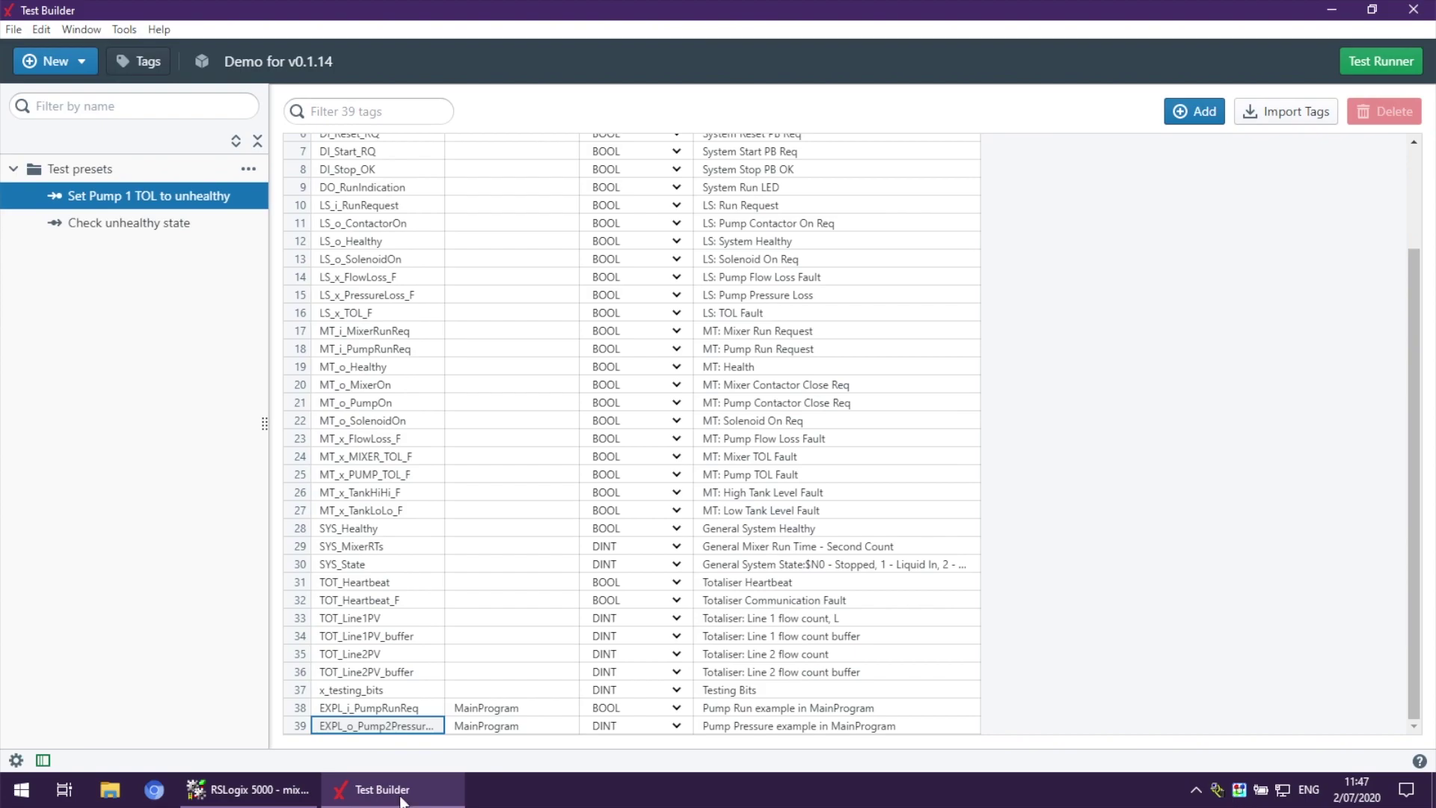
pyautogui.click(299, 727)
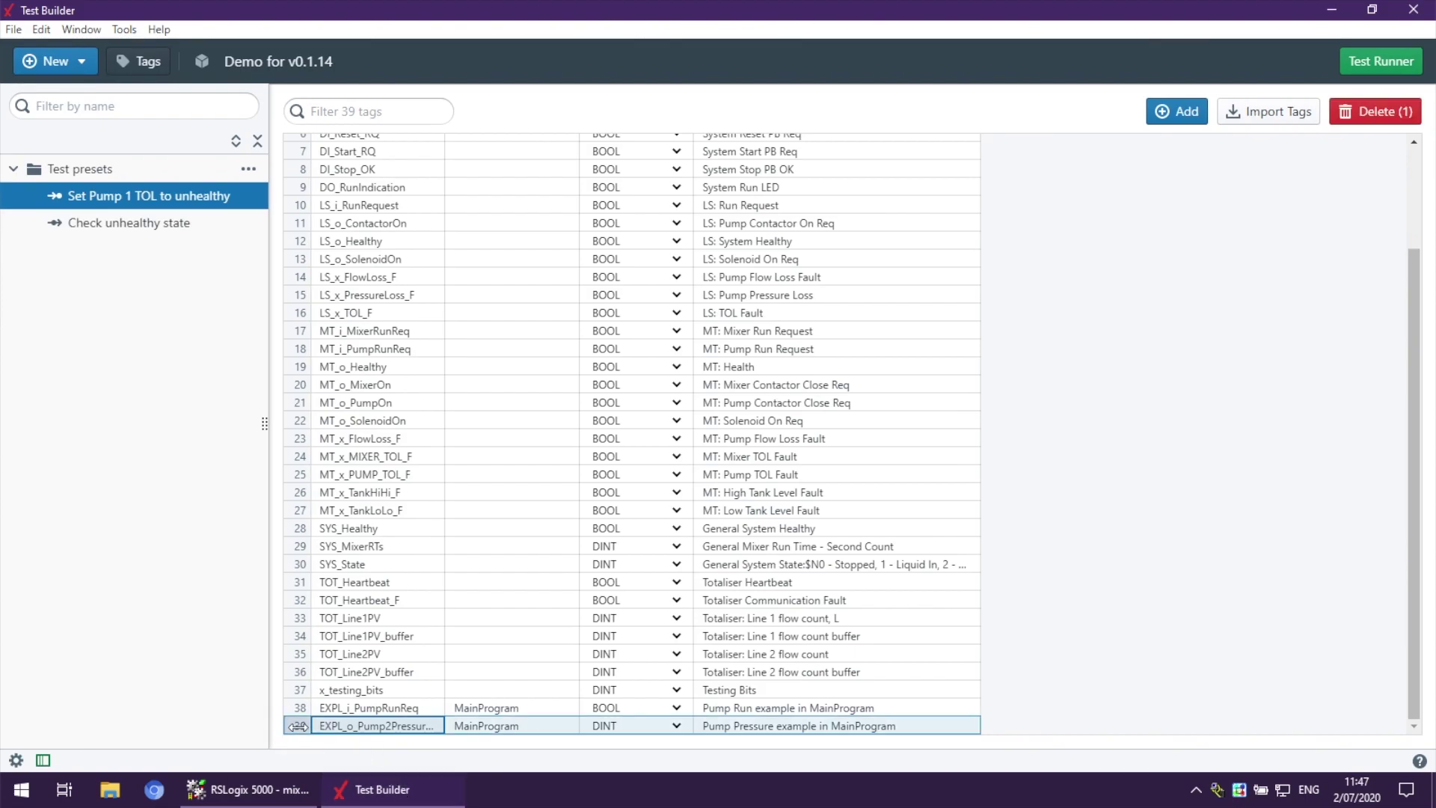
pyautogui.click(49, 33)
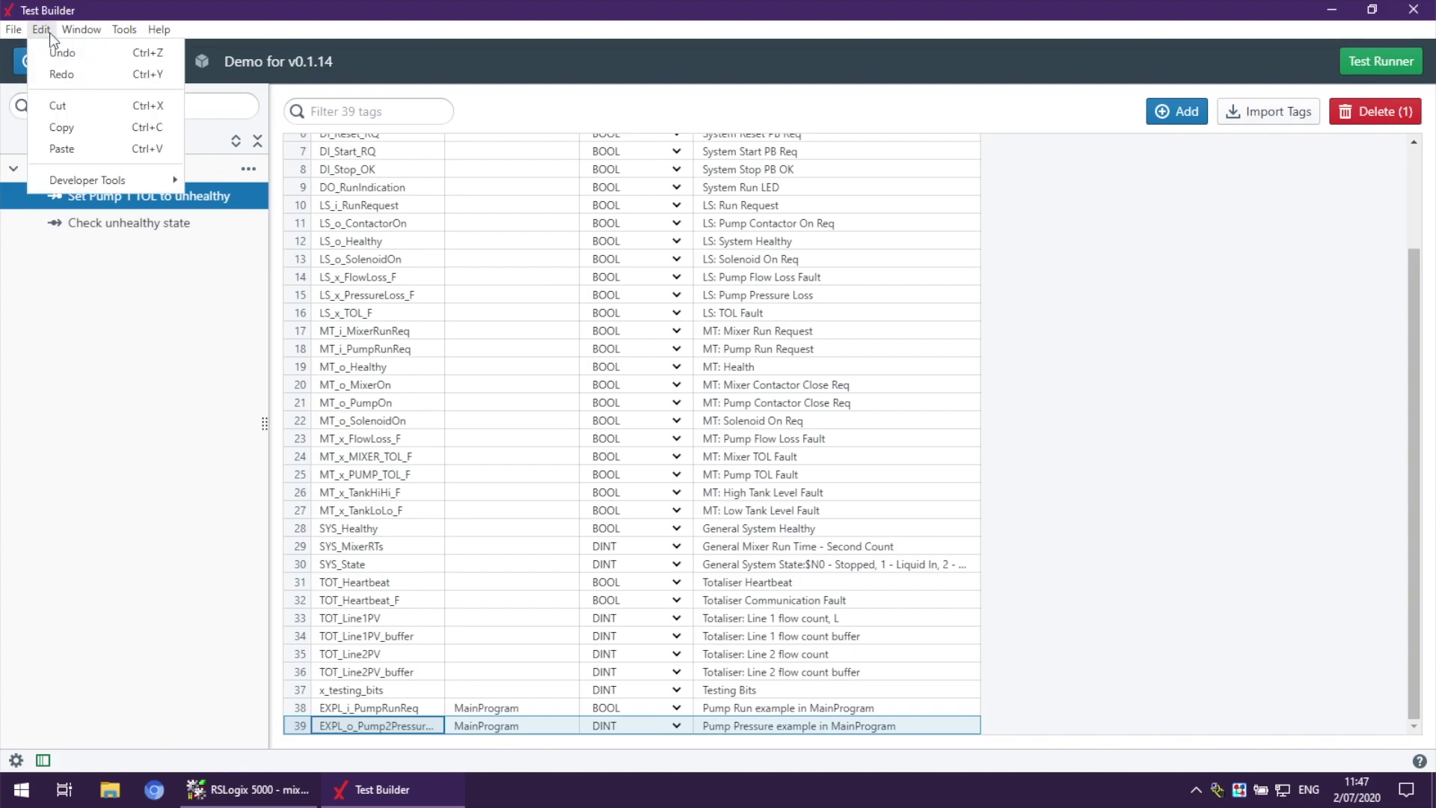
pyautogui.click(118, 150)
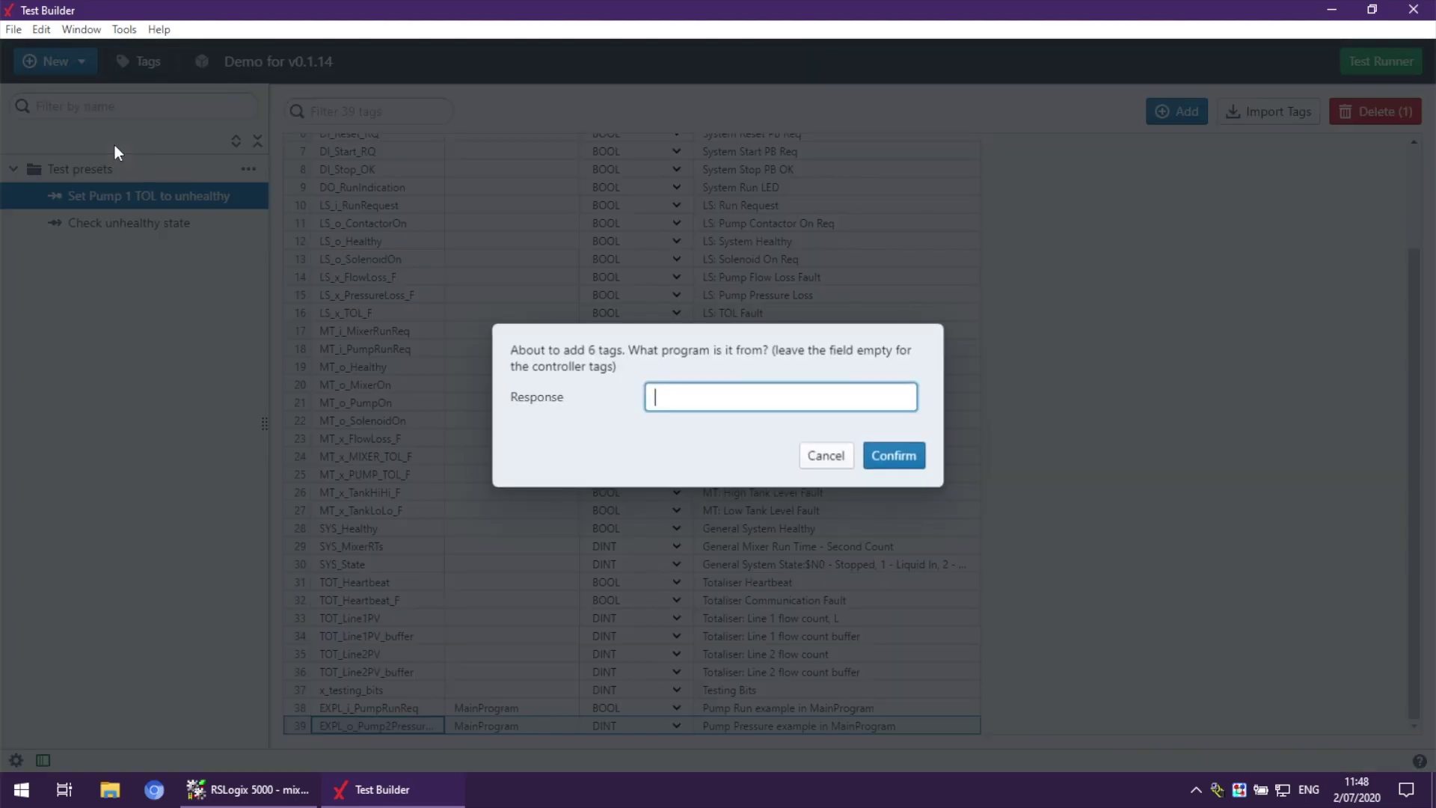
pyautogui.click(740, 403)
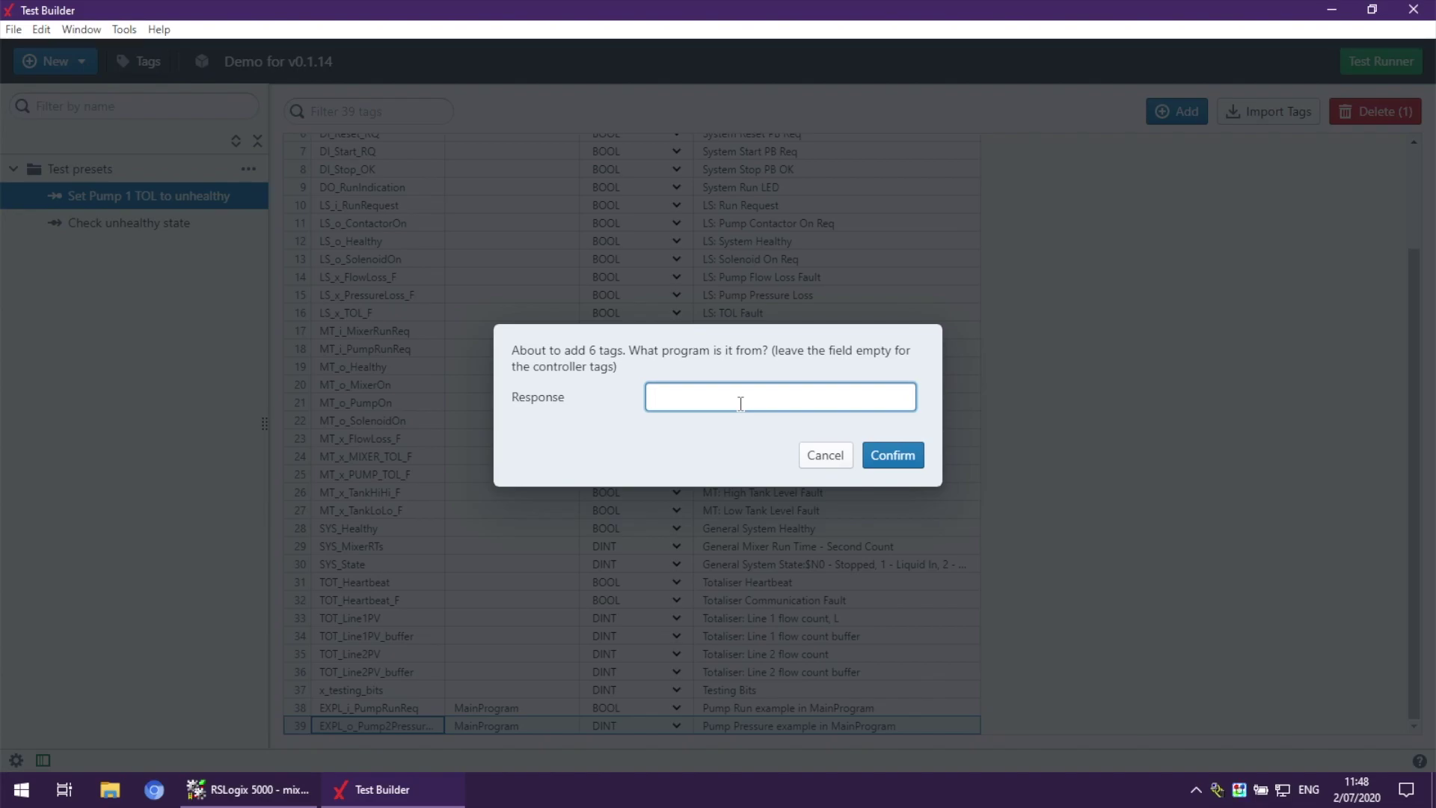
pyautogui.click(879, 457)
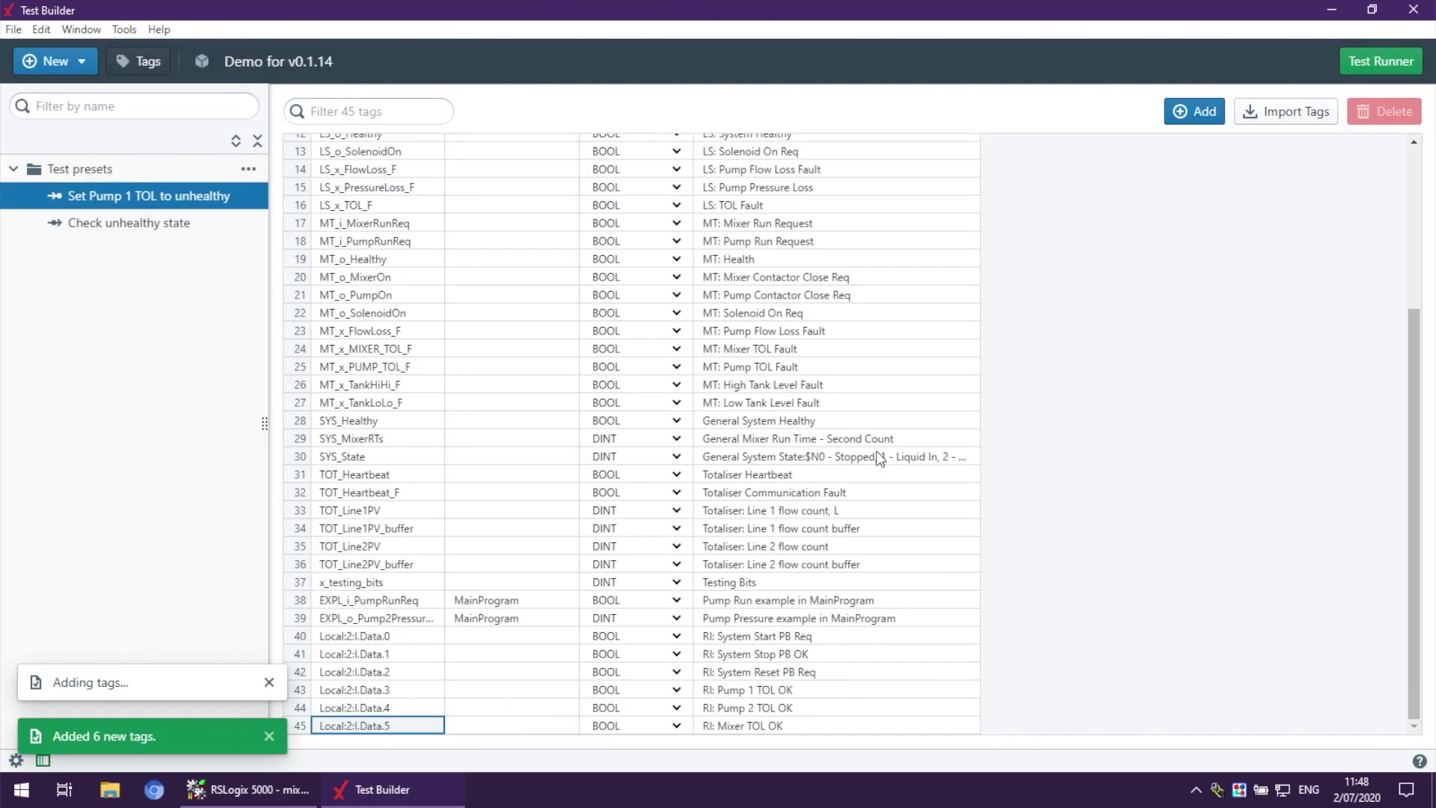
# Review the new Local:2:I.Data entries in rows 40–45.
pyautogui.click(367, 654)
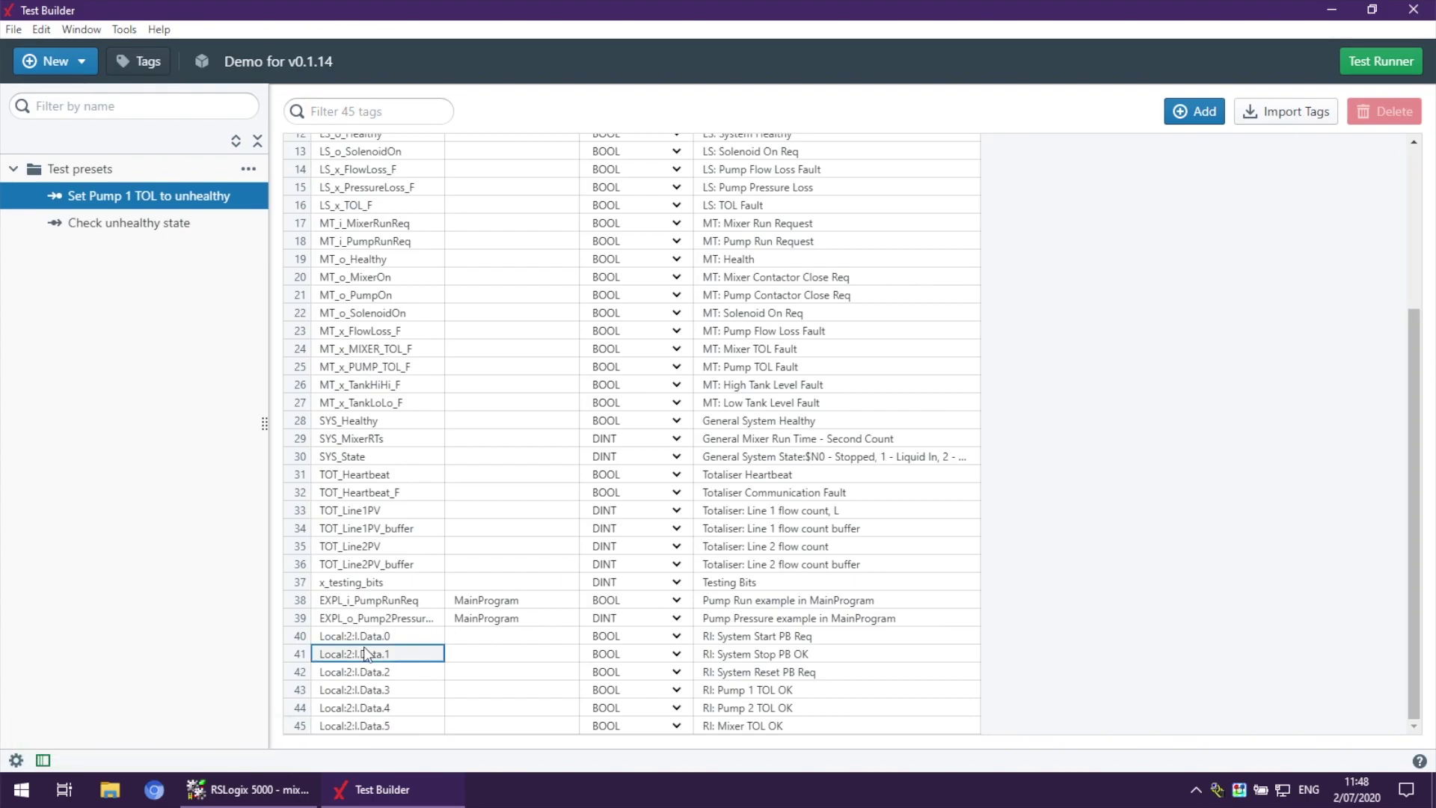
pyautogui.click(389, 725)
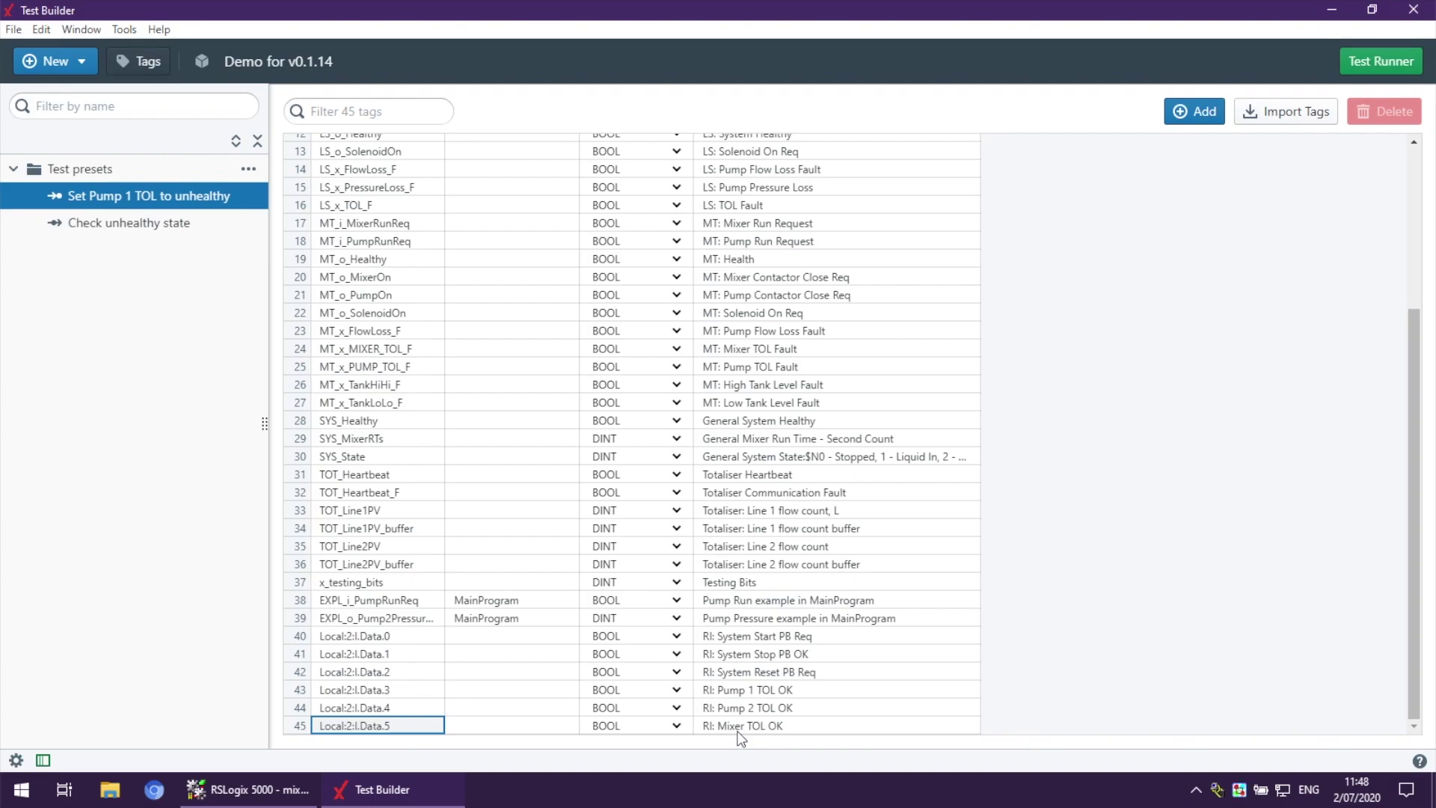
pyautogui.click(229, 791)
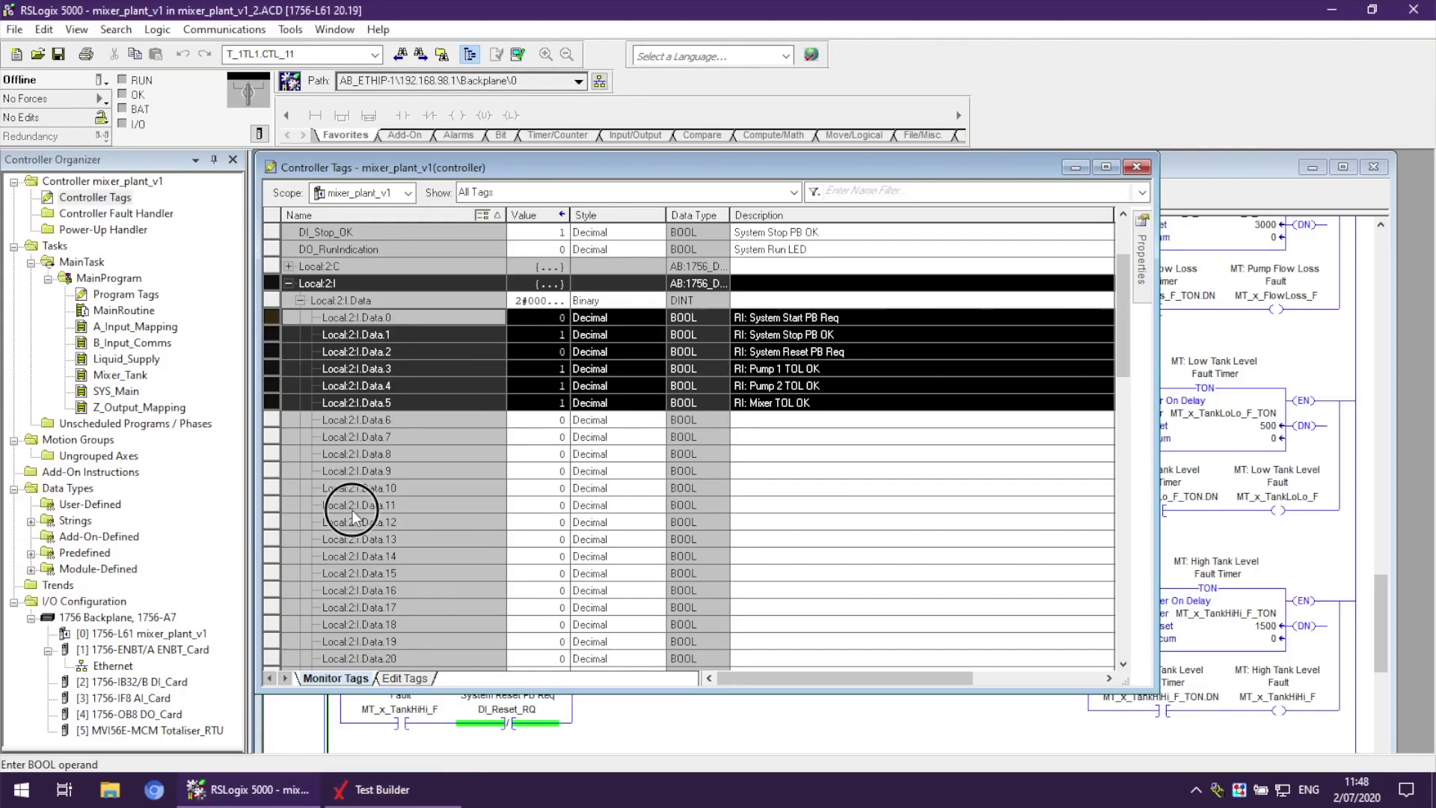
# Expand LS_x_FlowLoss_F_TON and copy it with its ACC, DN, EN, PRE and TT members.
pyautogui.scroll(-15, 352, 510)
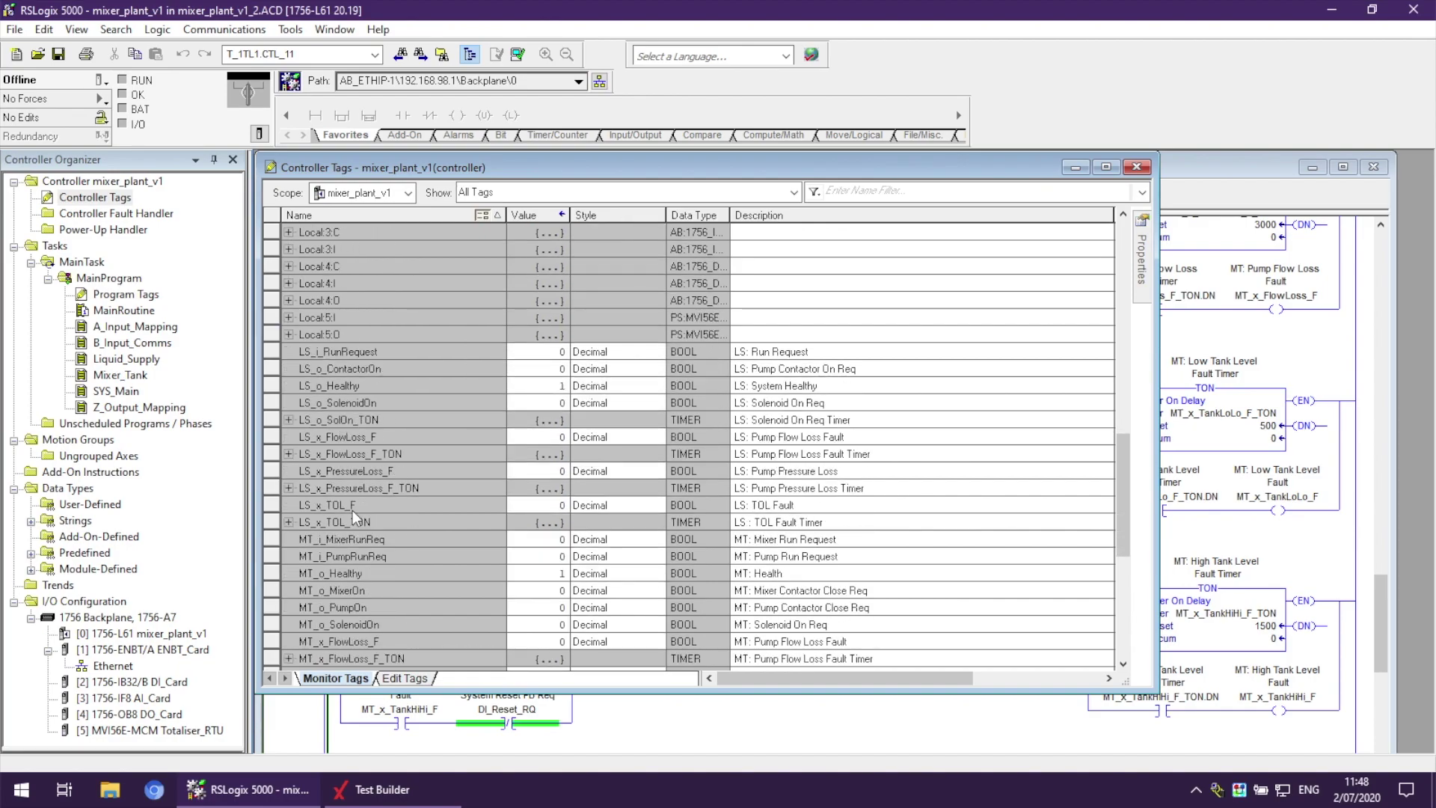
pyautogui.scroll(-1, 352, 510)
pyautogui.click(288, 421)
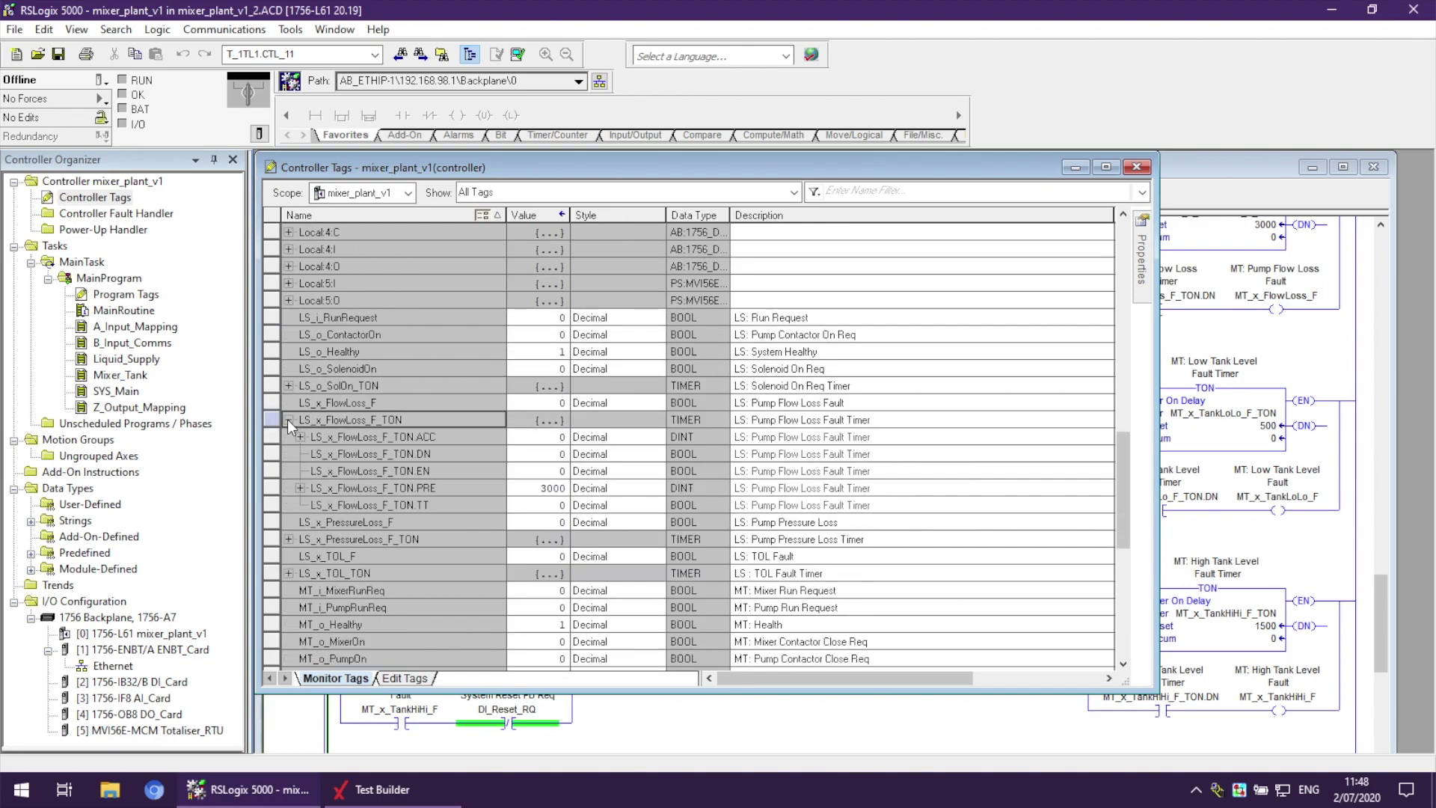
pyautogui.click(271, 420)
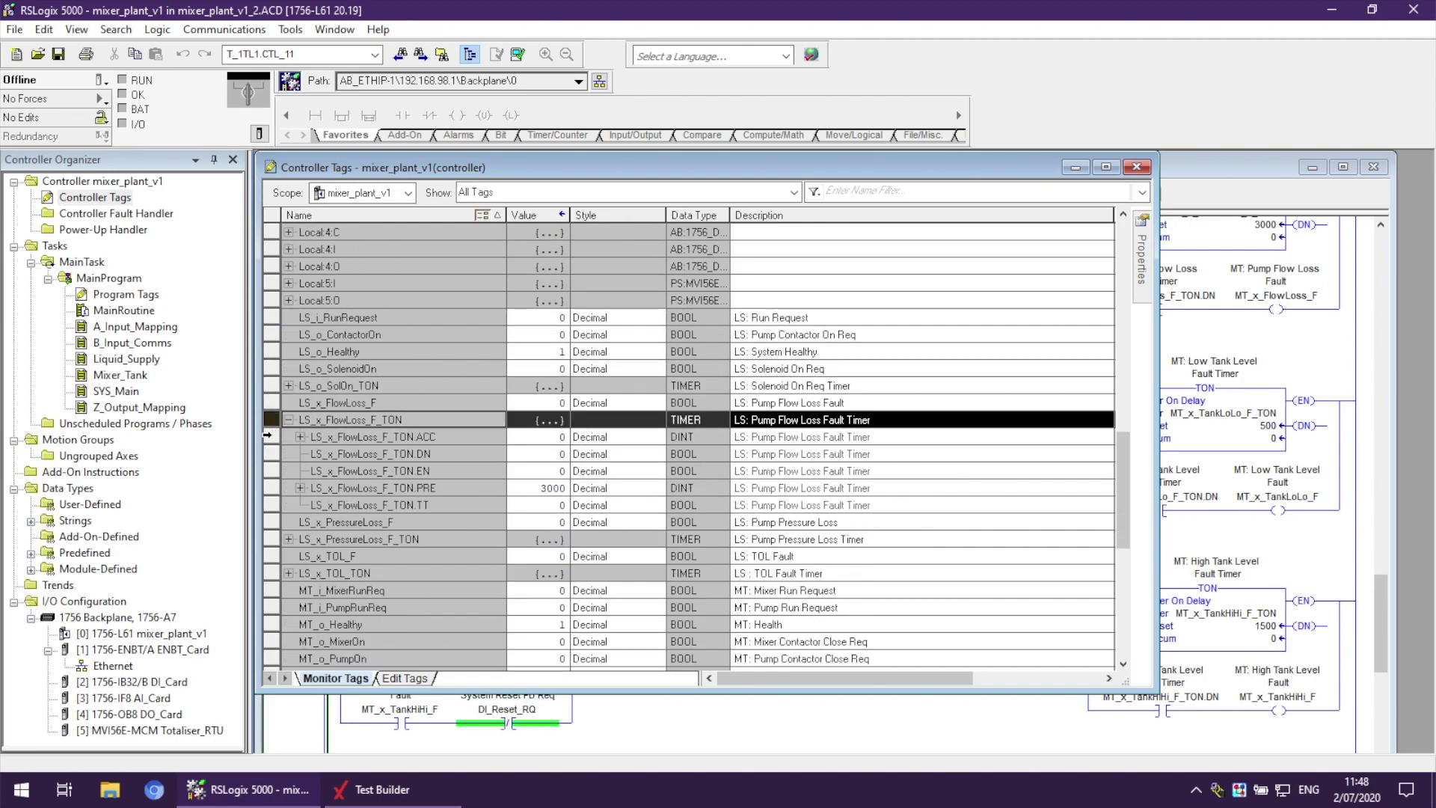
pyautogui.moveTo(270, 437); pyautogui.dragTo(282, 504)
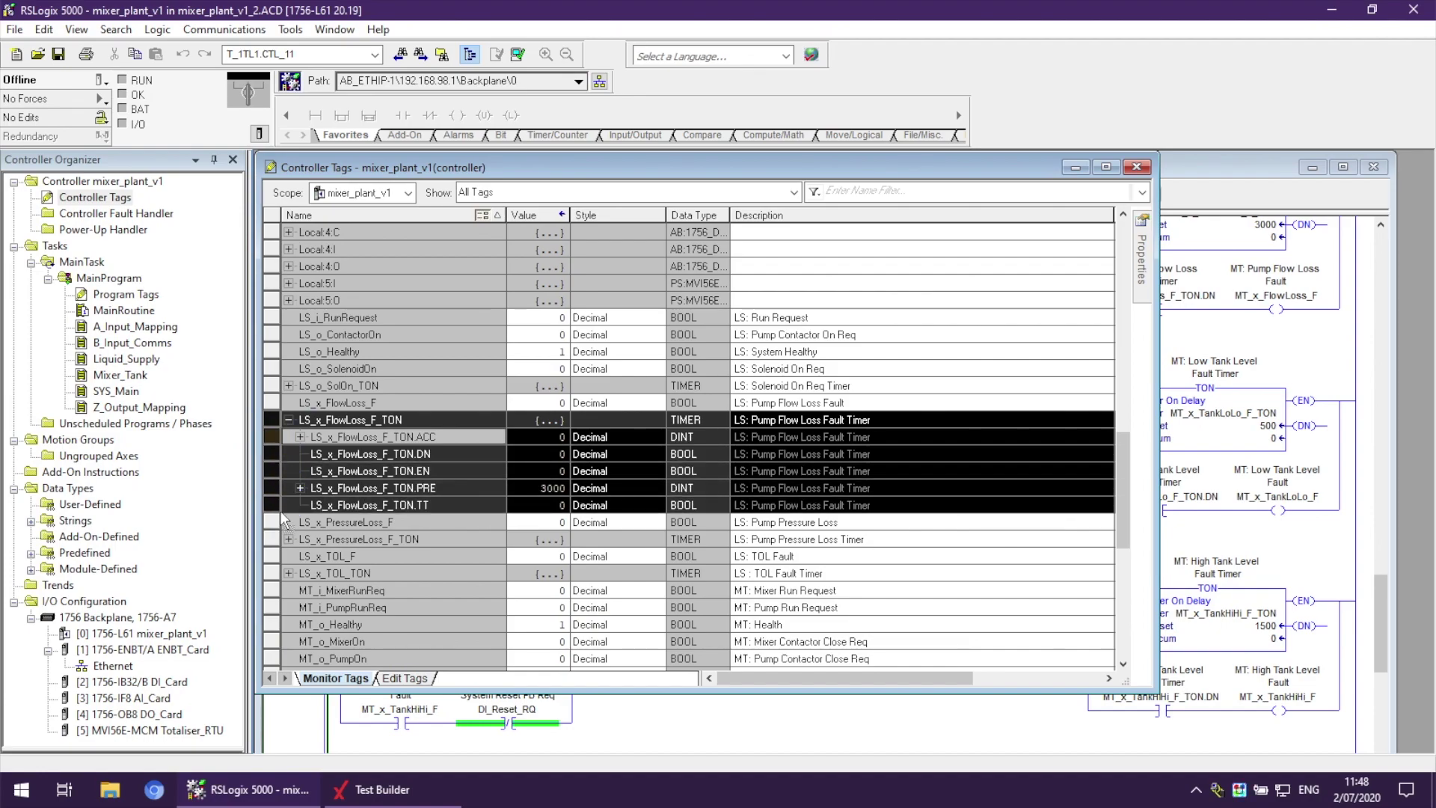
pyautogui.rightClick(272, 515)
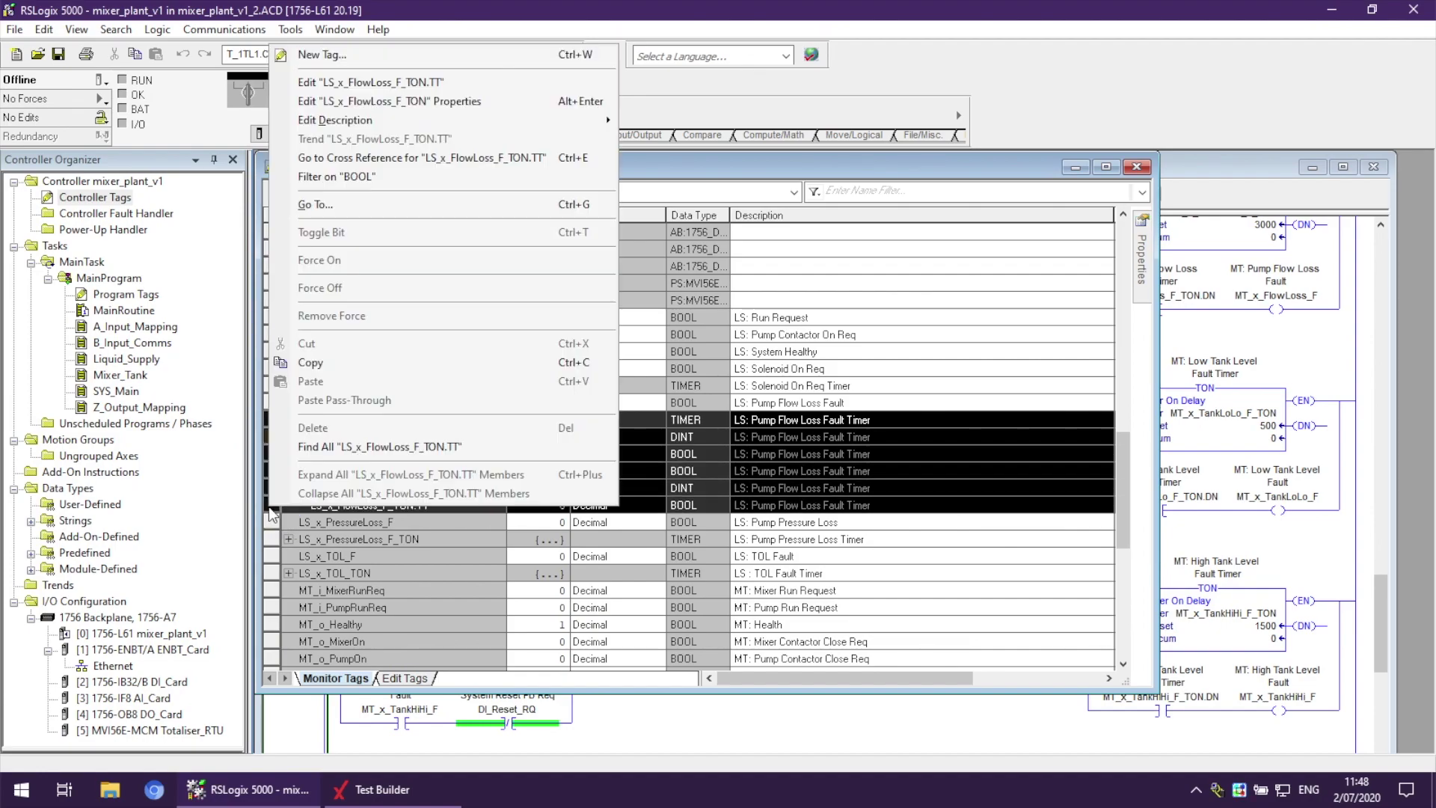
pyautogui.click(317, 364)
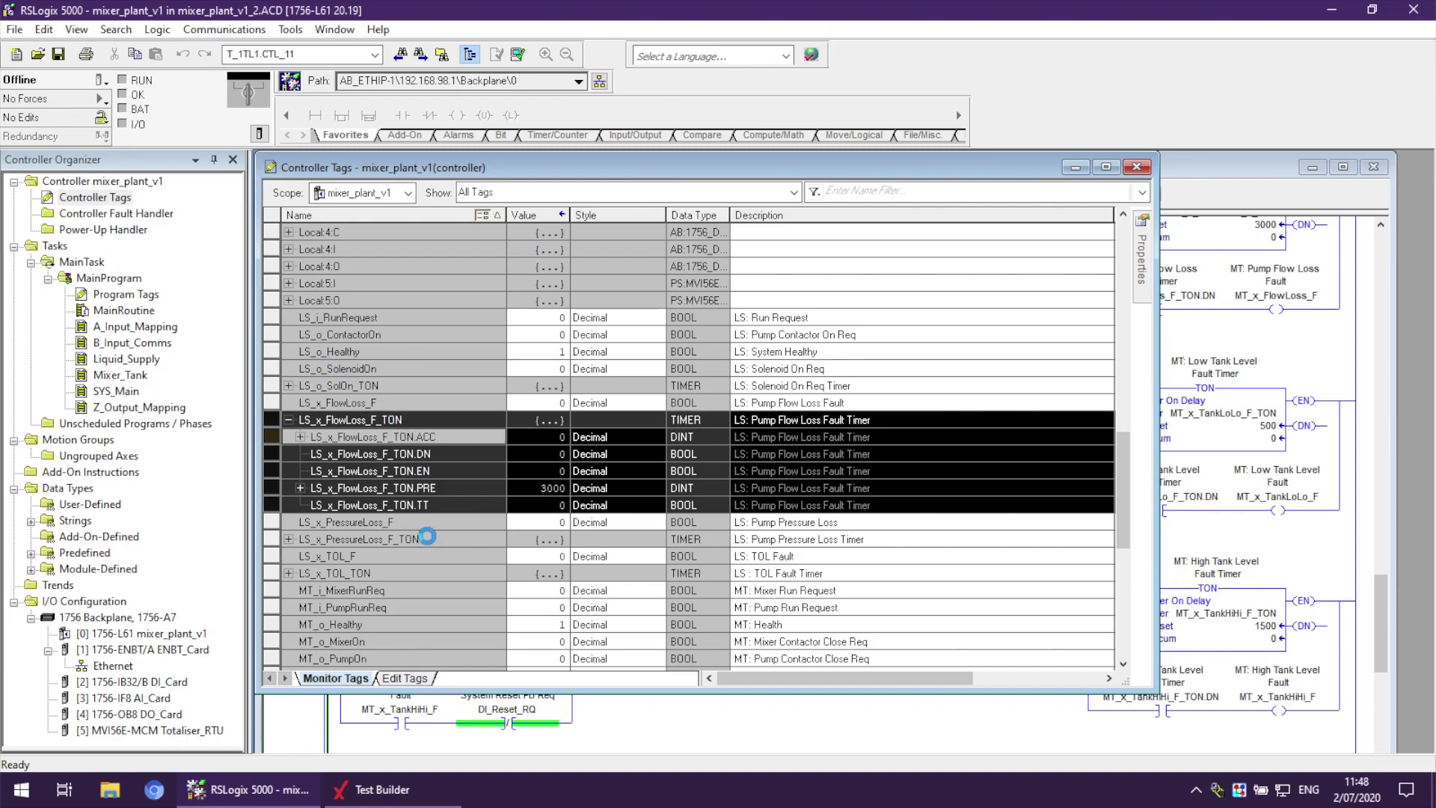
# Paste the LS_x_FlowLoss_F_TON member tags after row 45 as controller tags, making 50.
pyautogui.click(419, 786)
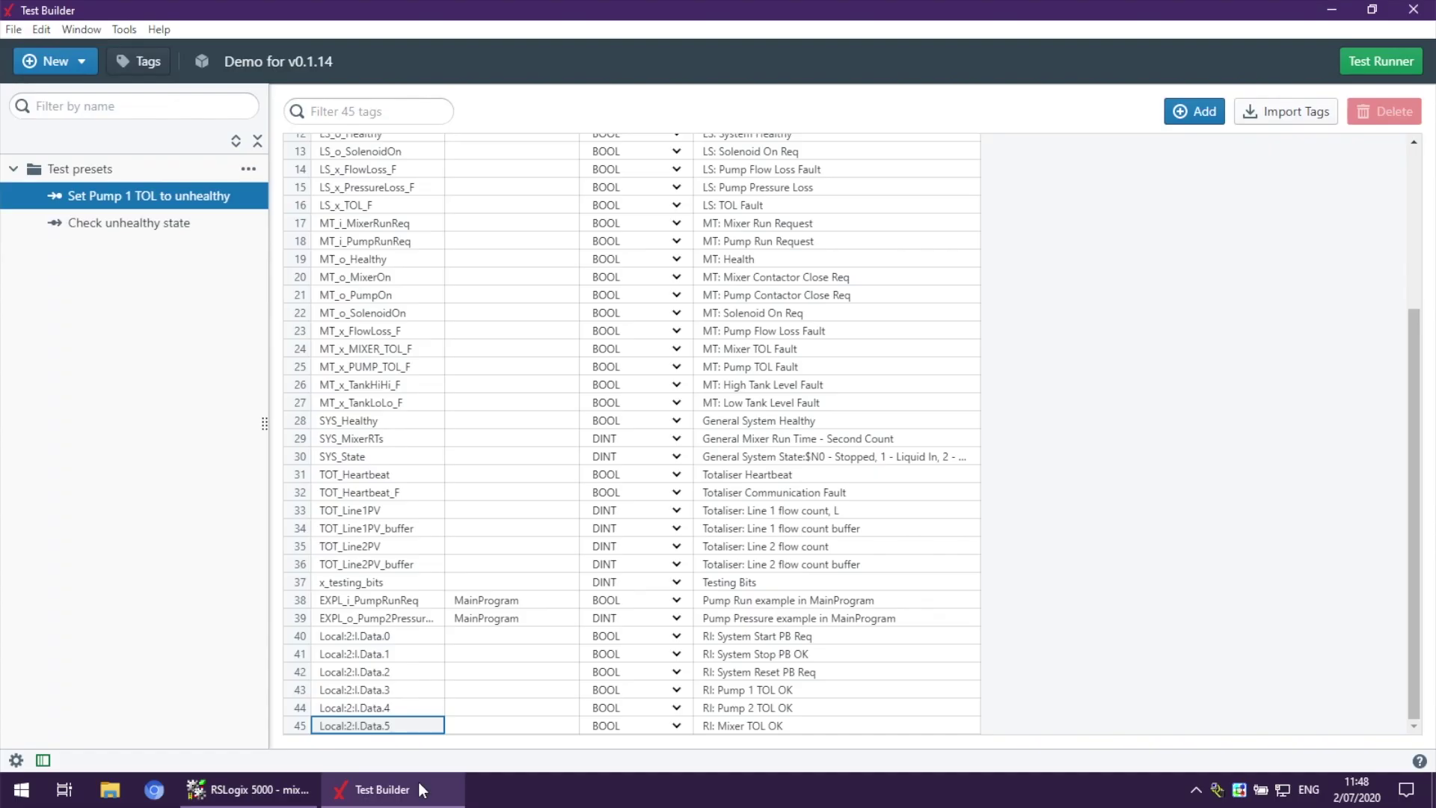
pyautogui.click(299, 724)
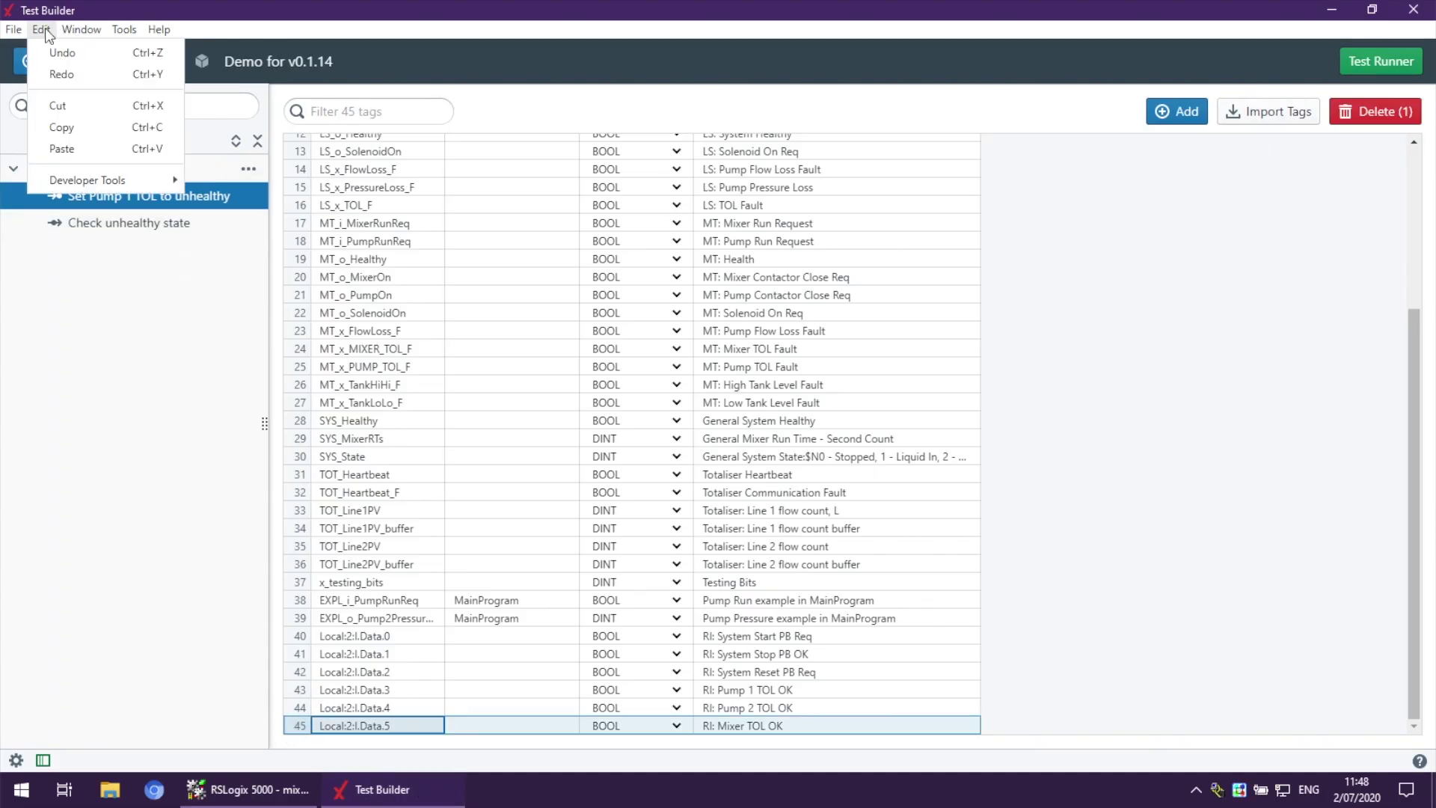
pyautogui.click(66, 148)
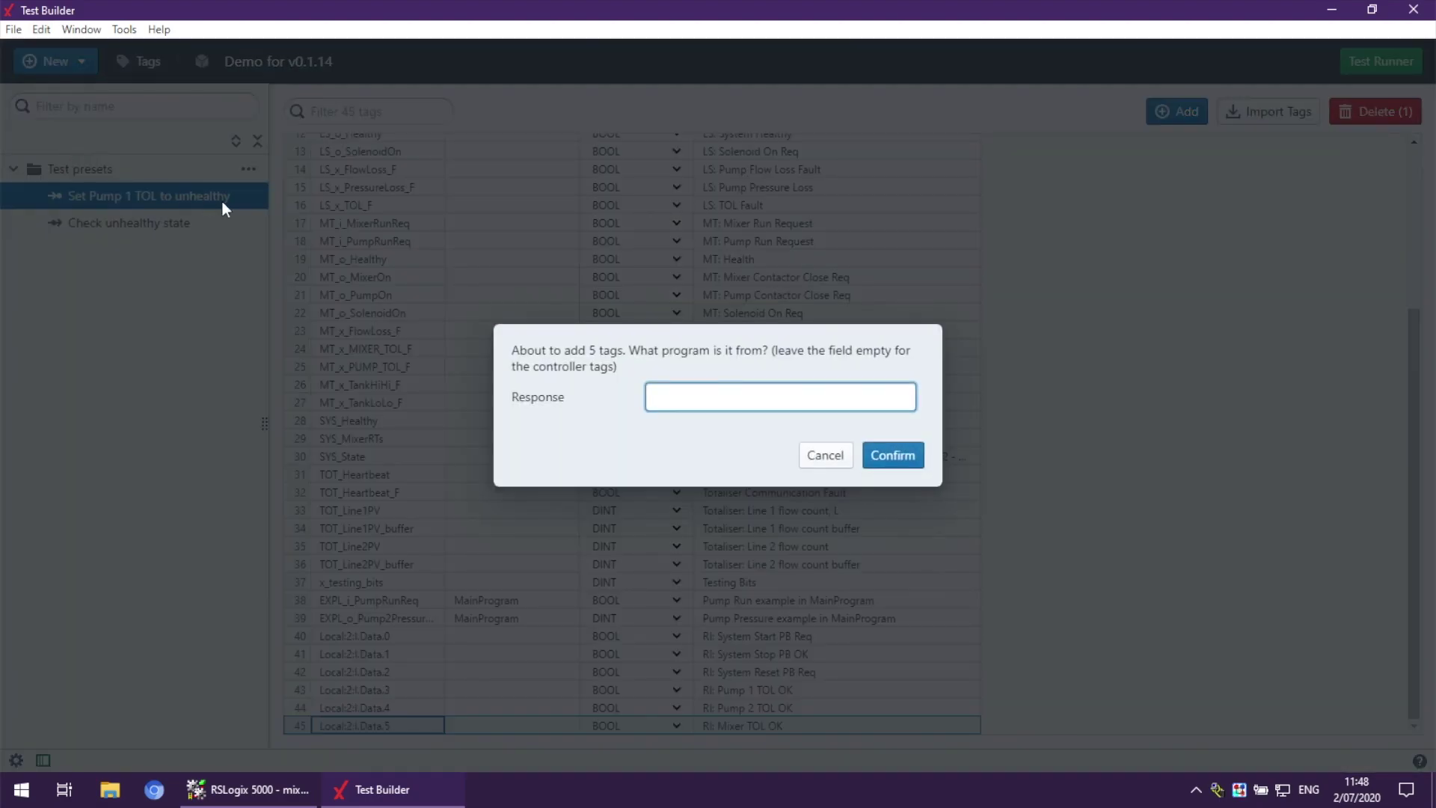
pyautogui.click(888, 455)
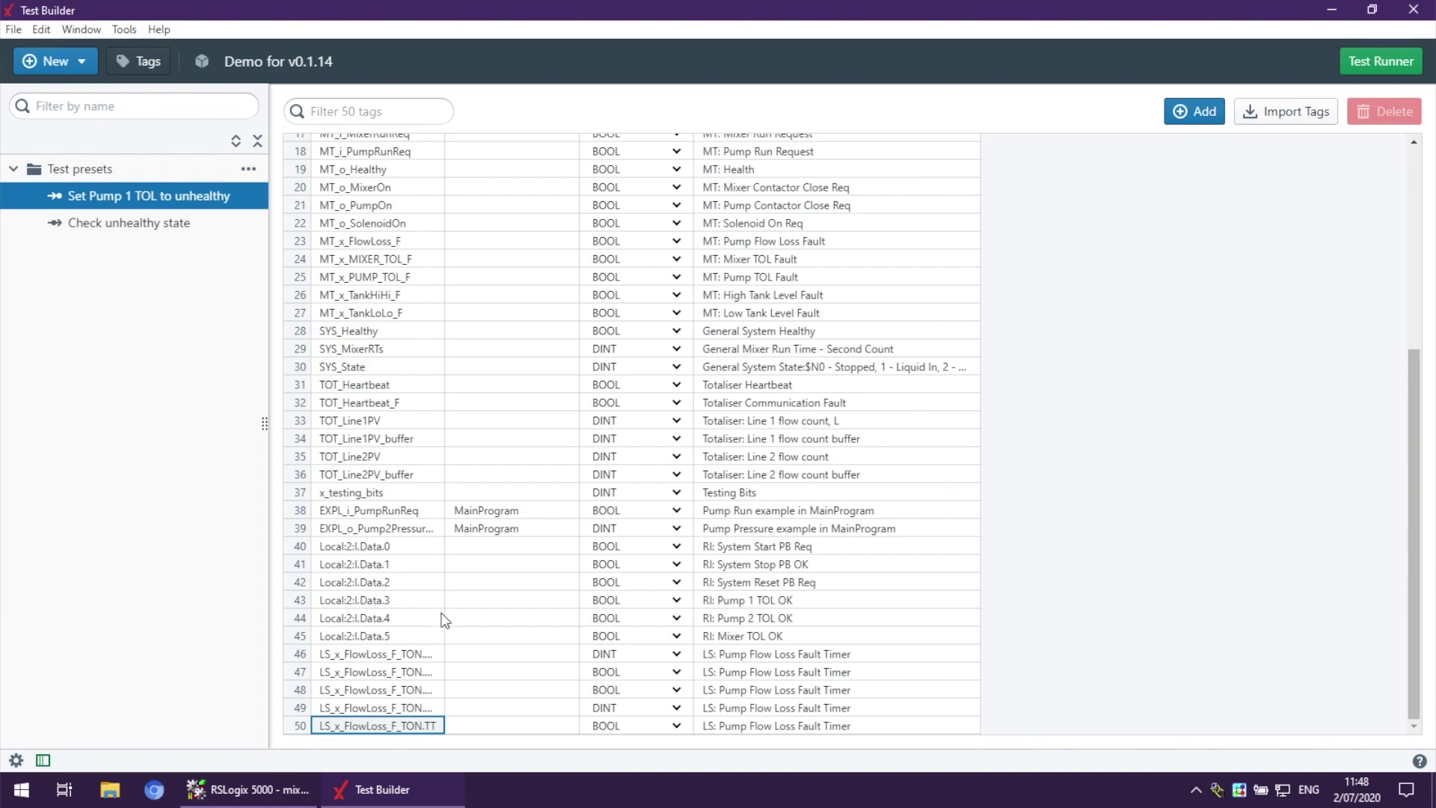
# Widen the Tag name column so the full tag names show.
pyautogui.scroll(5, 412, 159)
pyautogui.moveTo(445, 148); pyautogui.dragTo(458, 149)
pyautogui.scroll(-5, 439, 426)
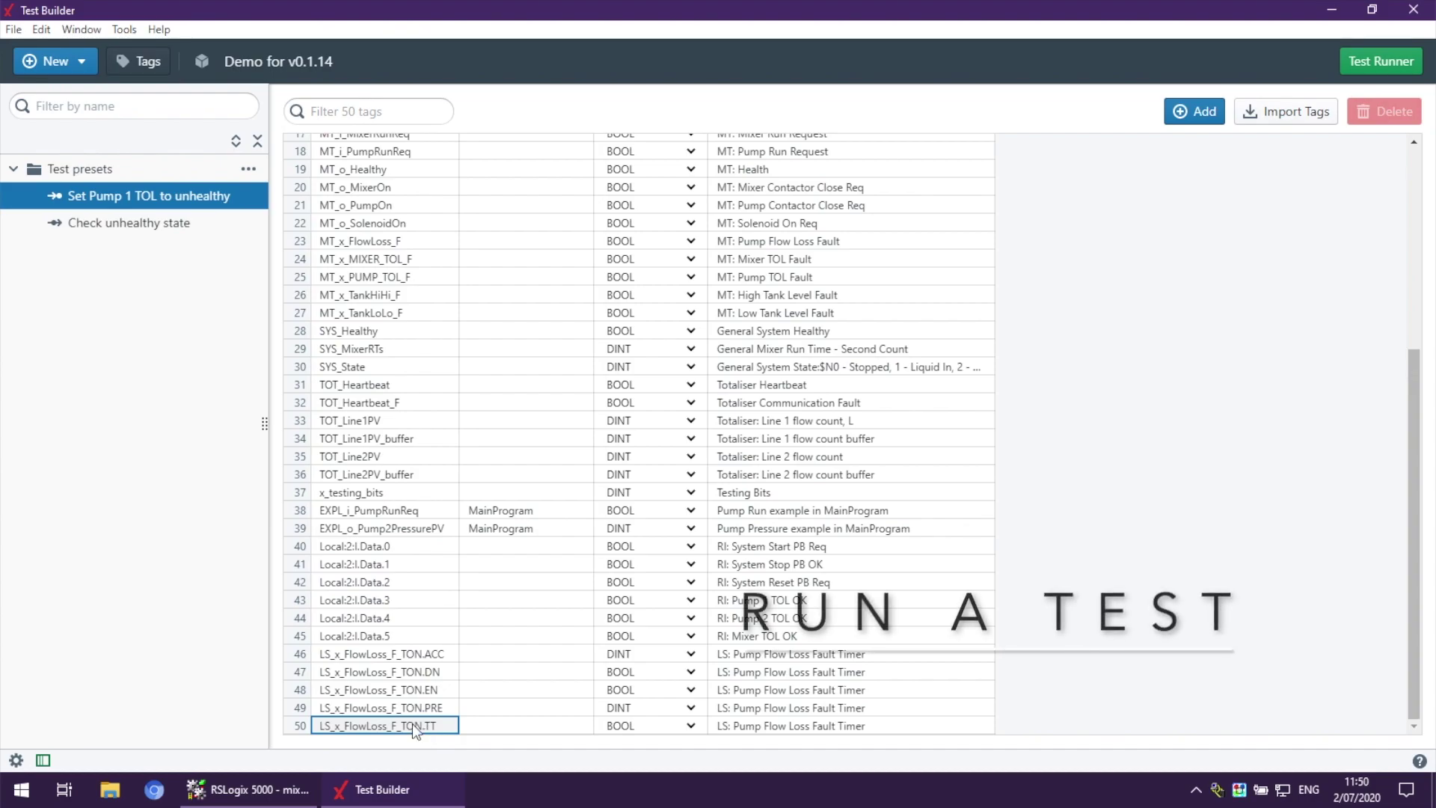
# Point the Set Pump 1 TOL to unhealthy preset at Local:2:I.Data.3 with value 0 and save.
pyautogui.click(184, 201)
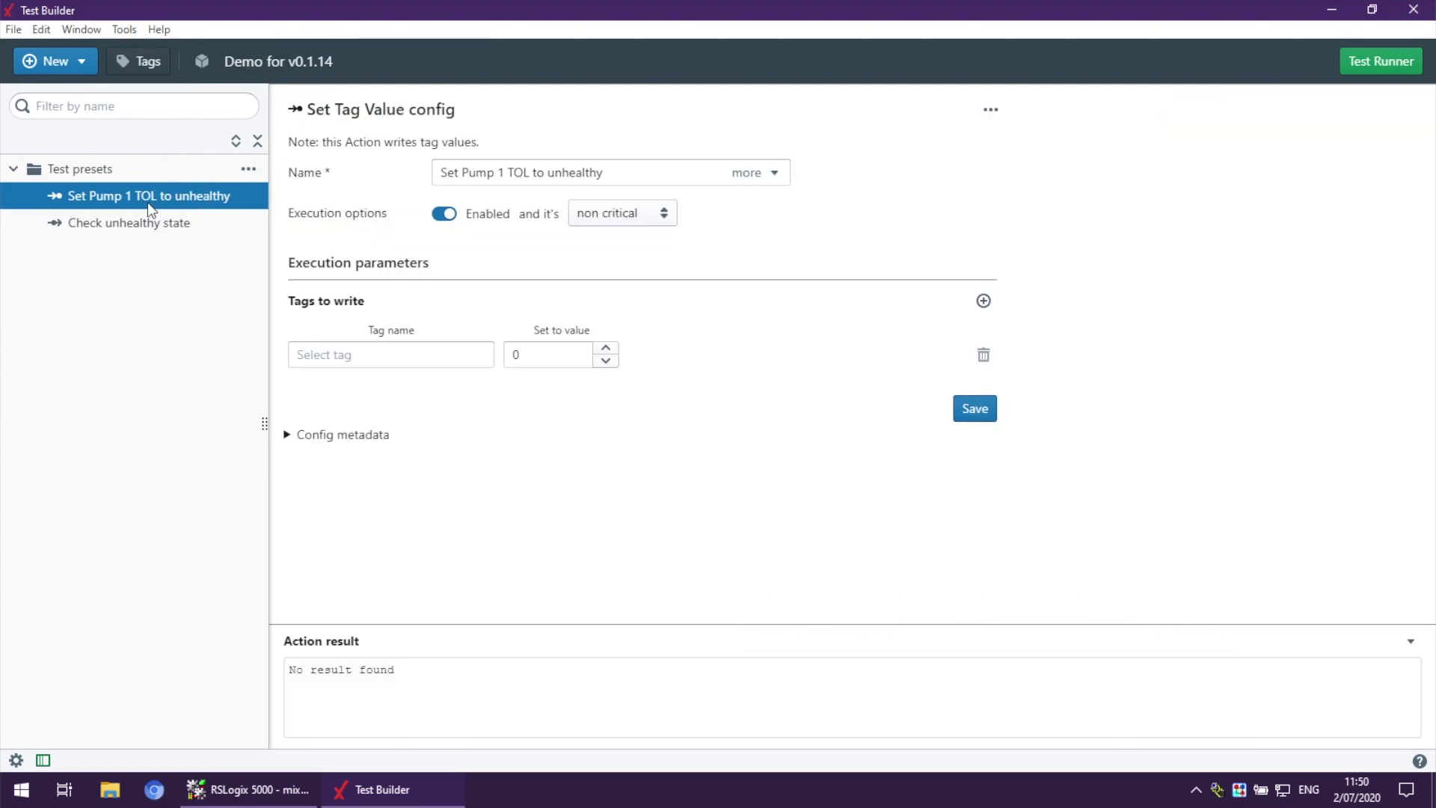
pyautogui.click(340, 356)
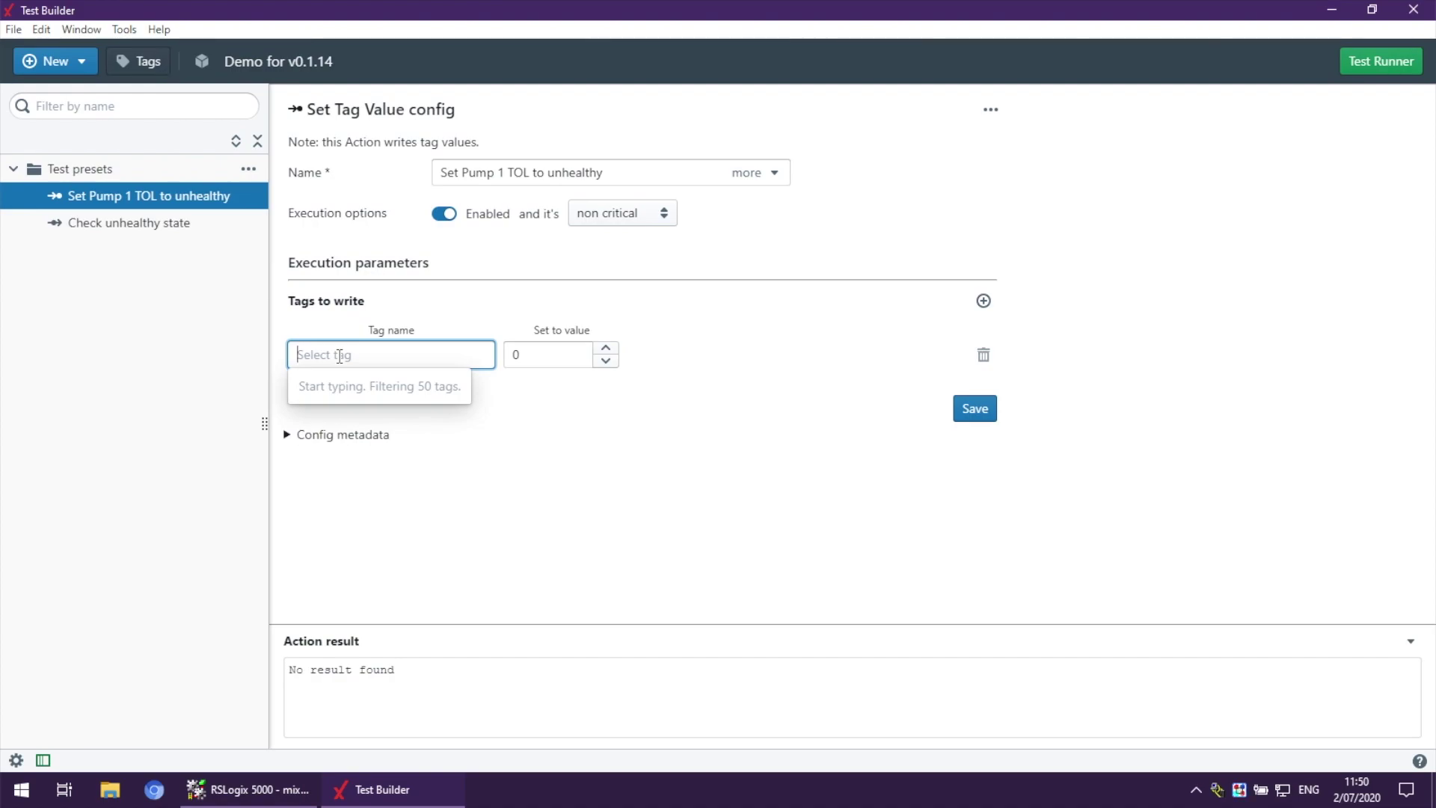
pyautogui.click(340, 356)
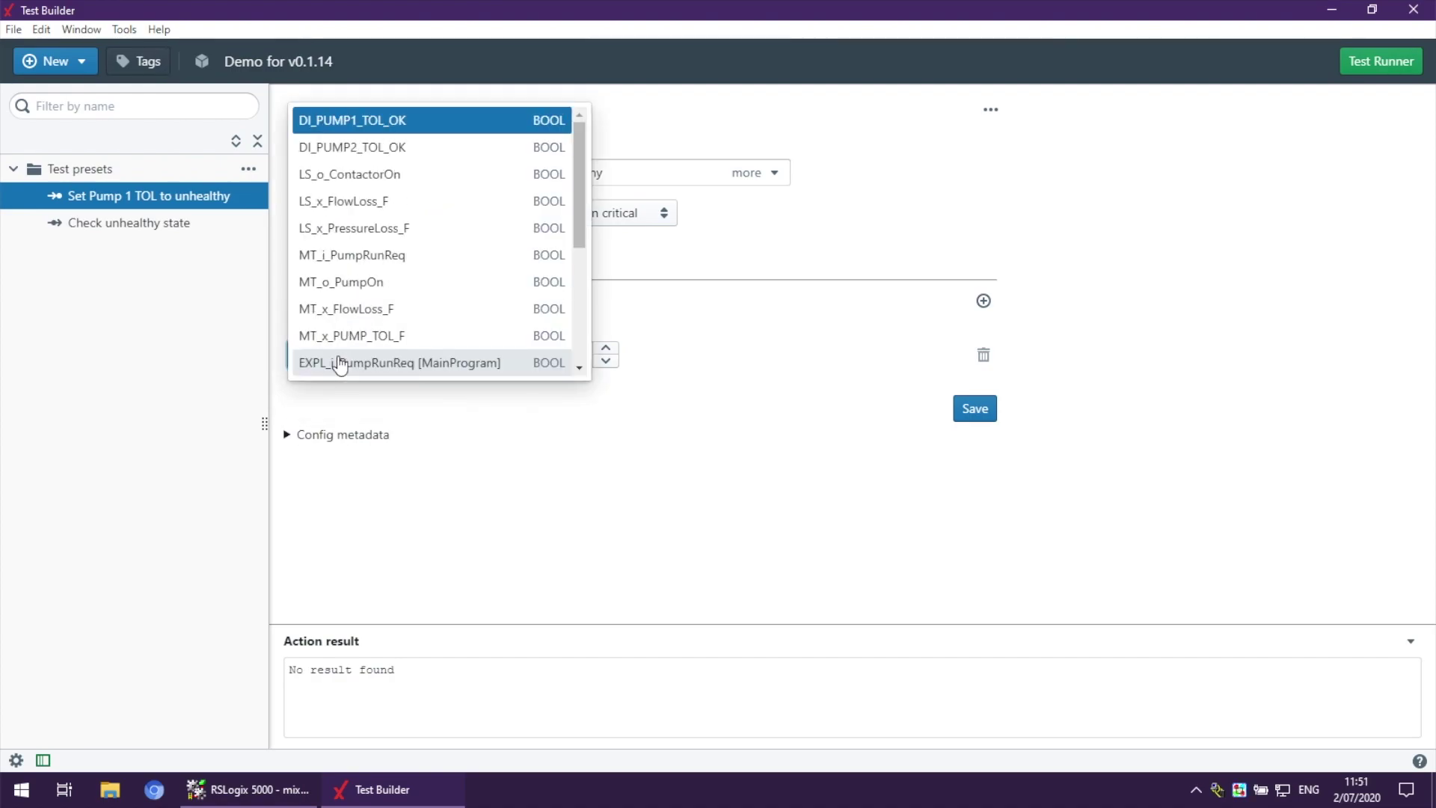
pyautogui.write('pump 1 tol')
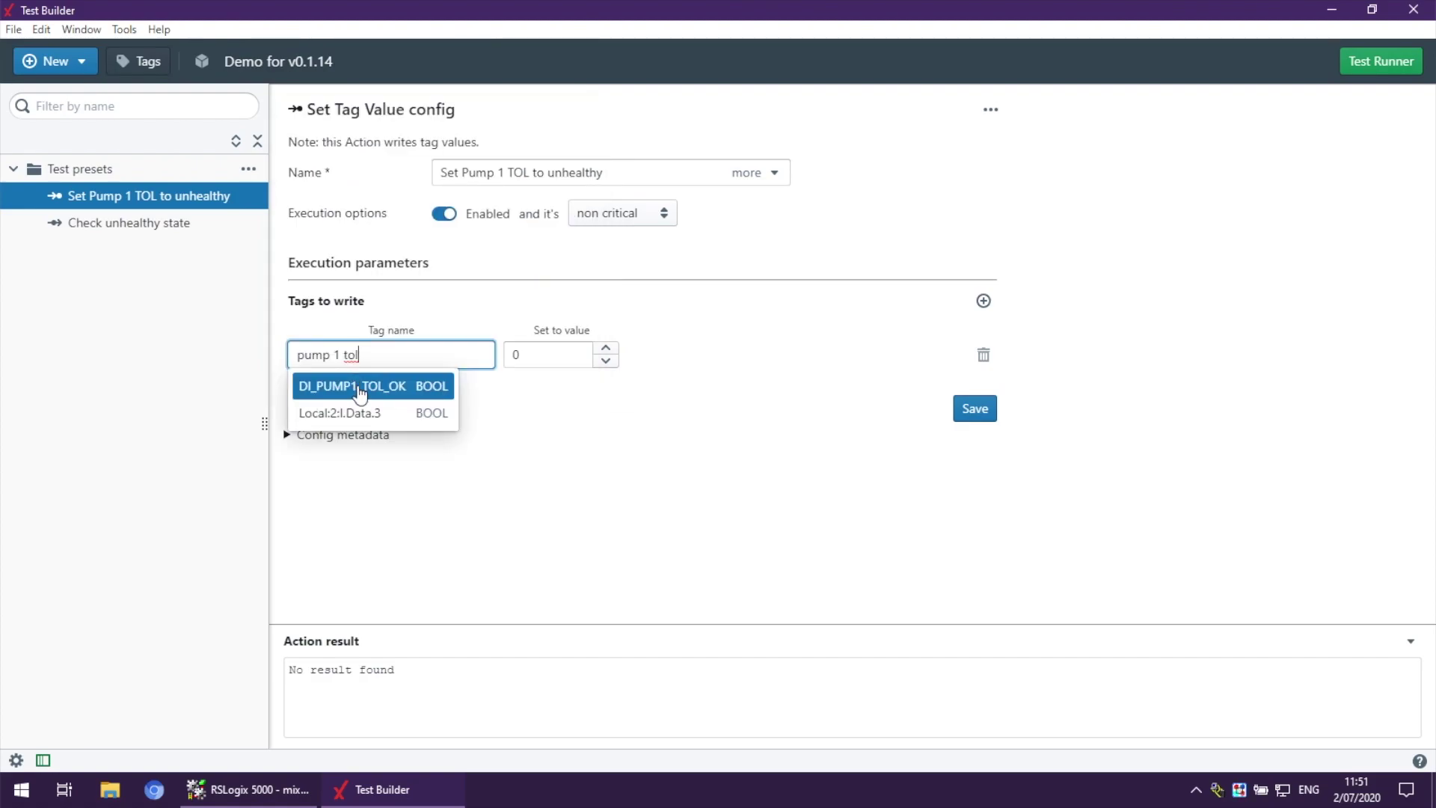
pyautogui.click(367, 411)
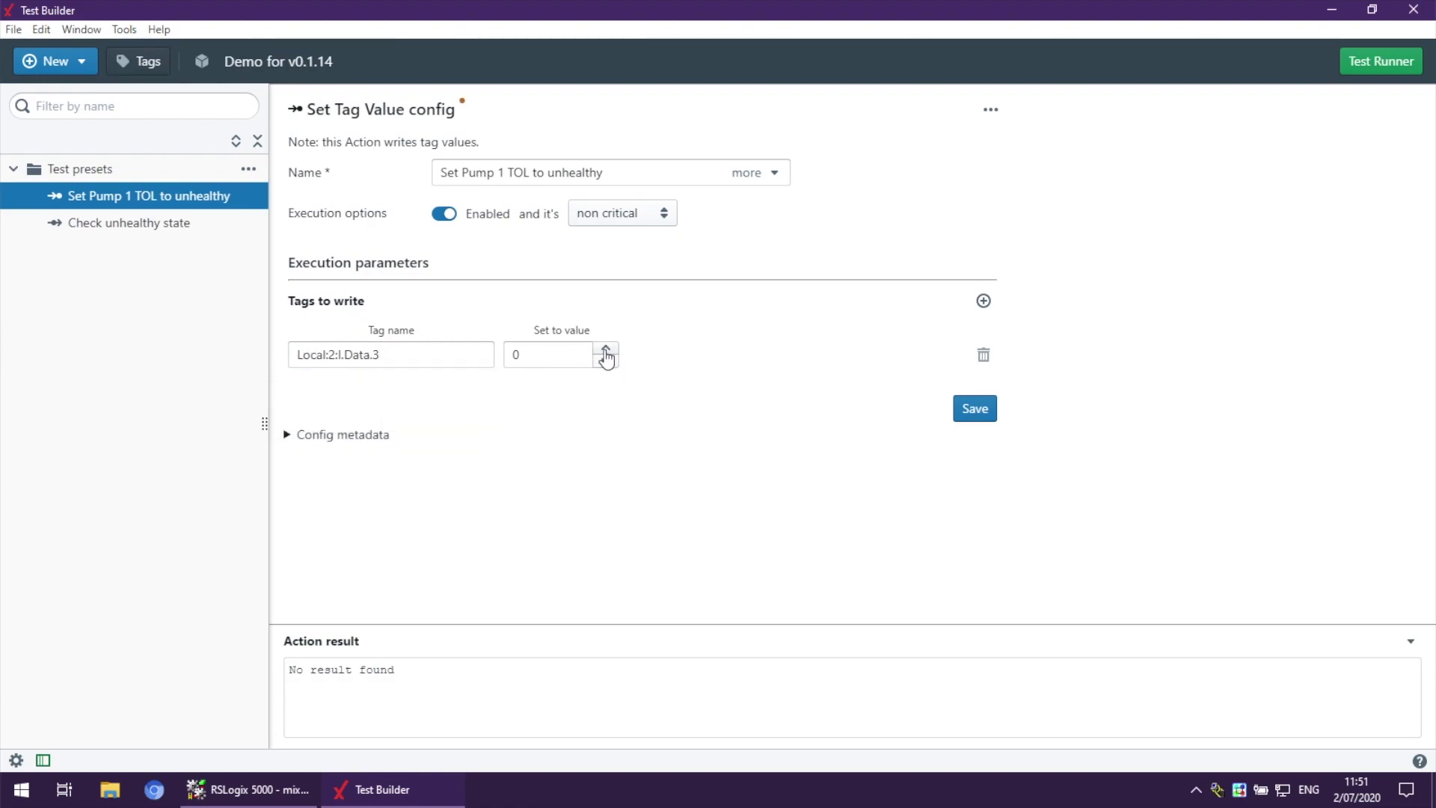
pyautogui.click(606, 350)
pyautogui.click(607, 362)
pyautogui.click(991, 417)
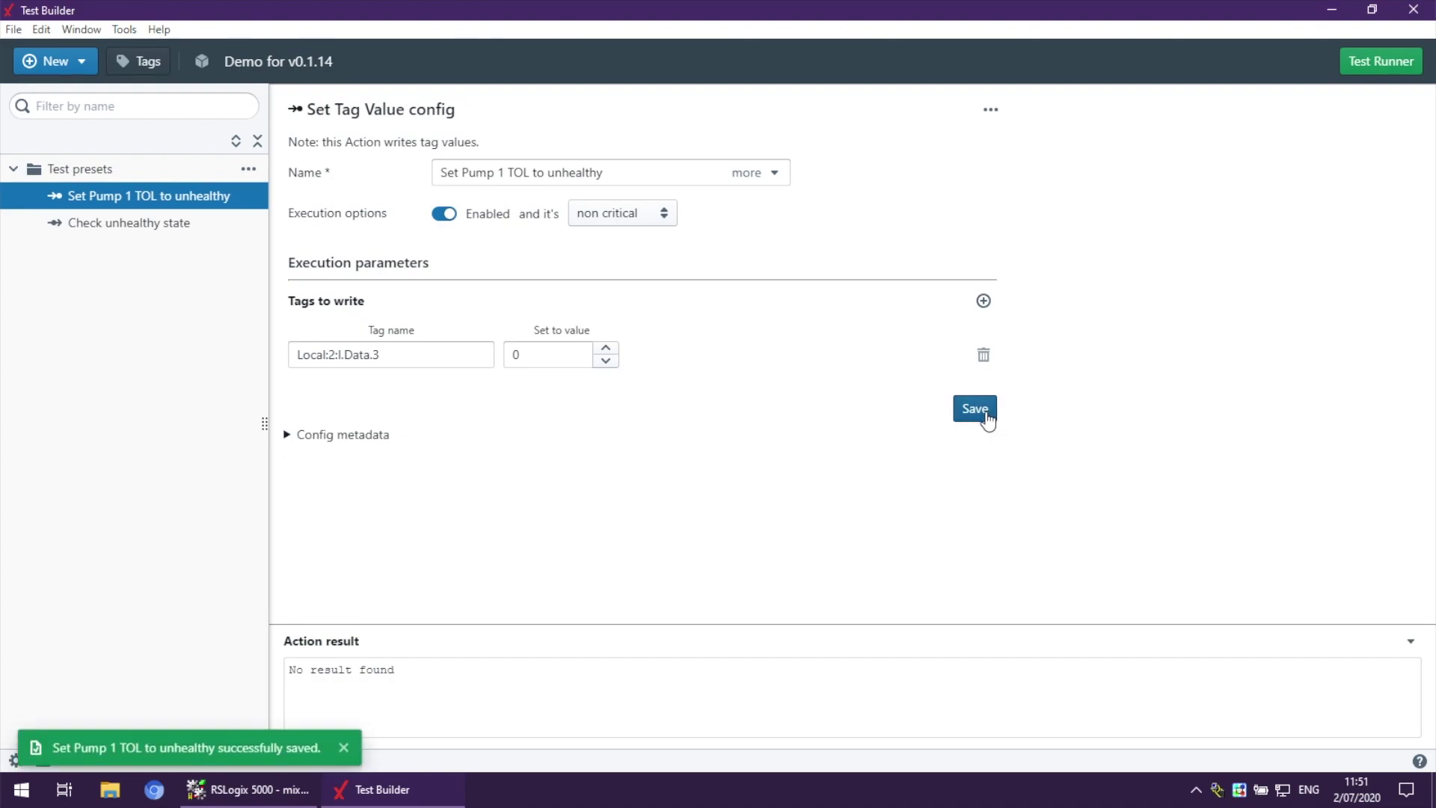
# Set the Check unhealthy state preset to expect SYS_Healthy equals 0 and save it.
pyautogui.click(162, 223)
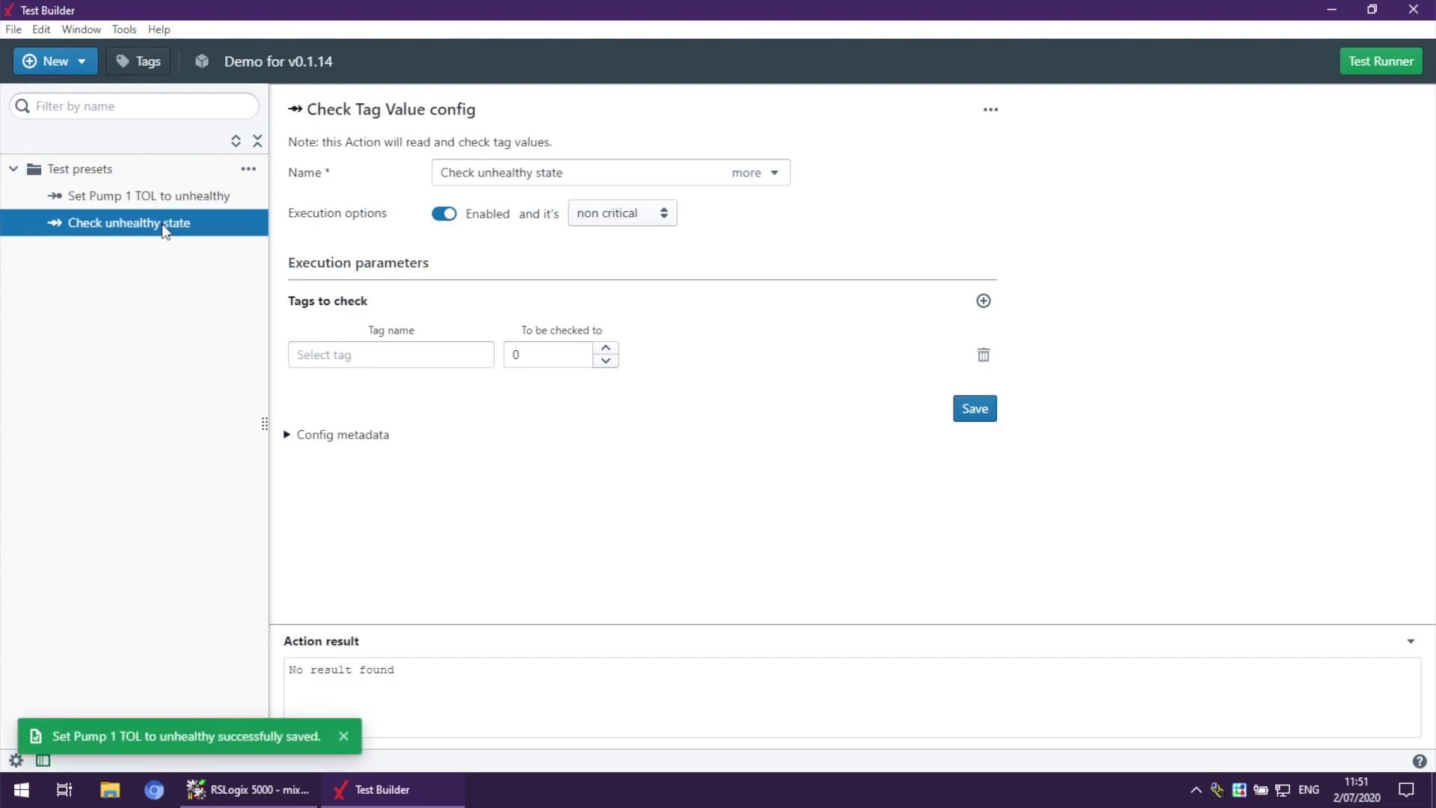
pyautogui.click(353, 351)
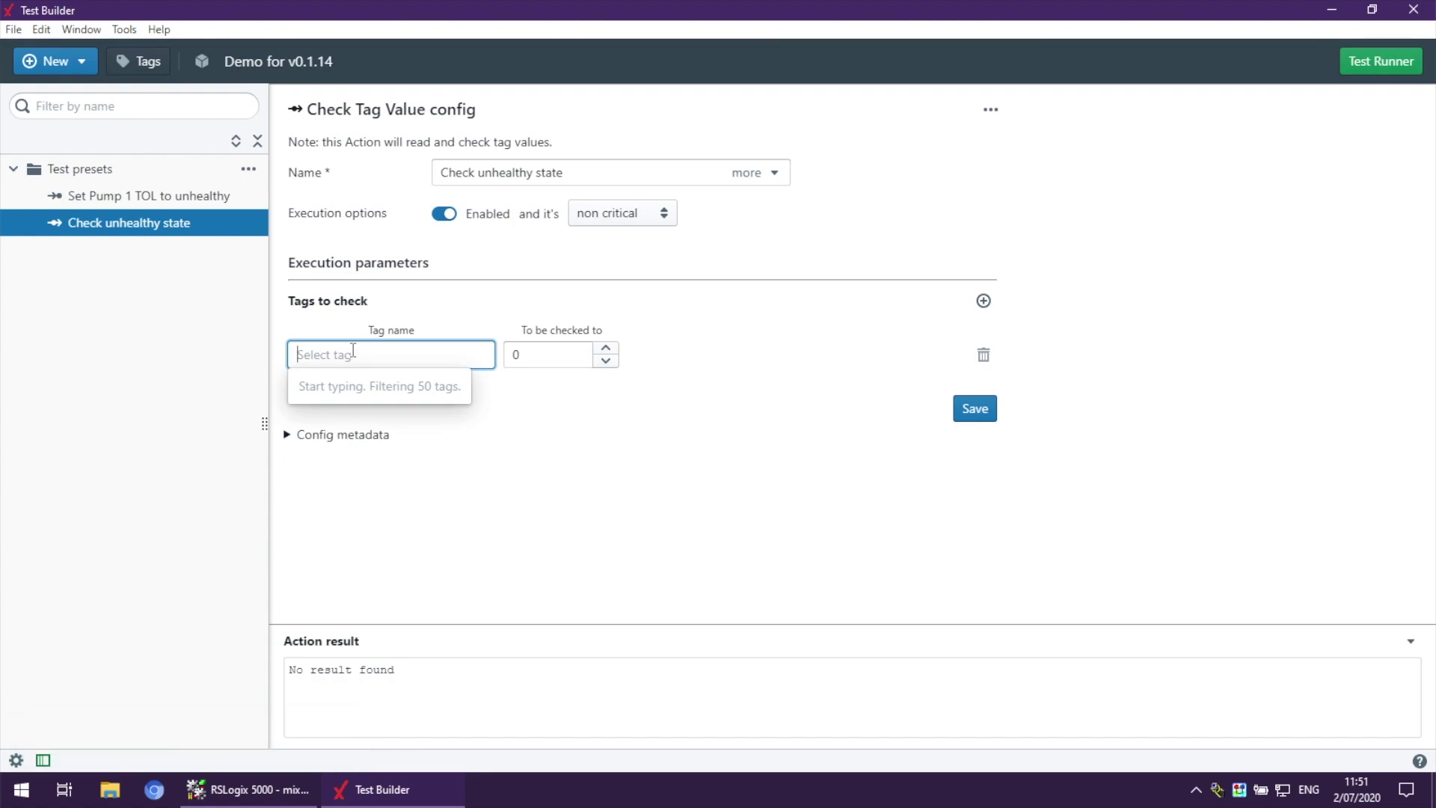
pyautogui.write('sys_')
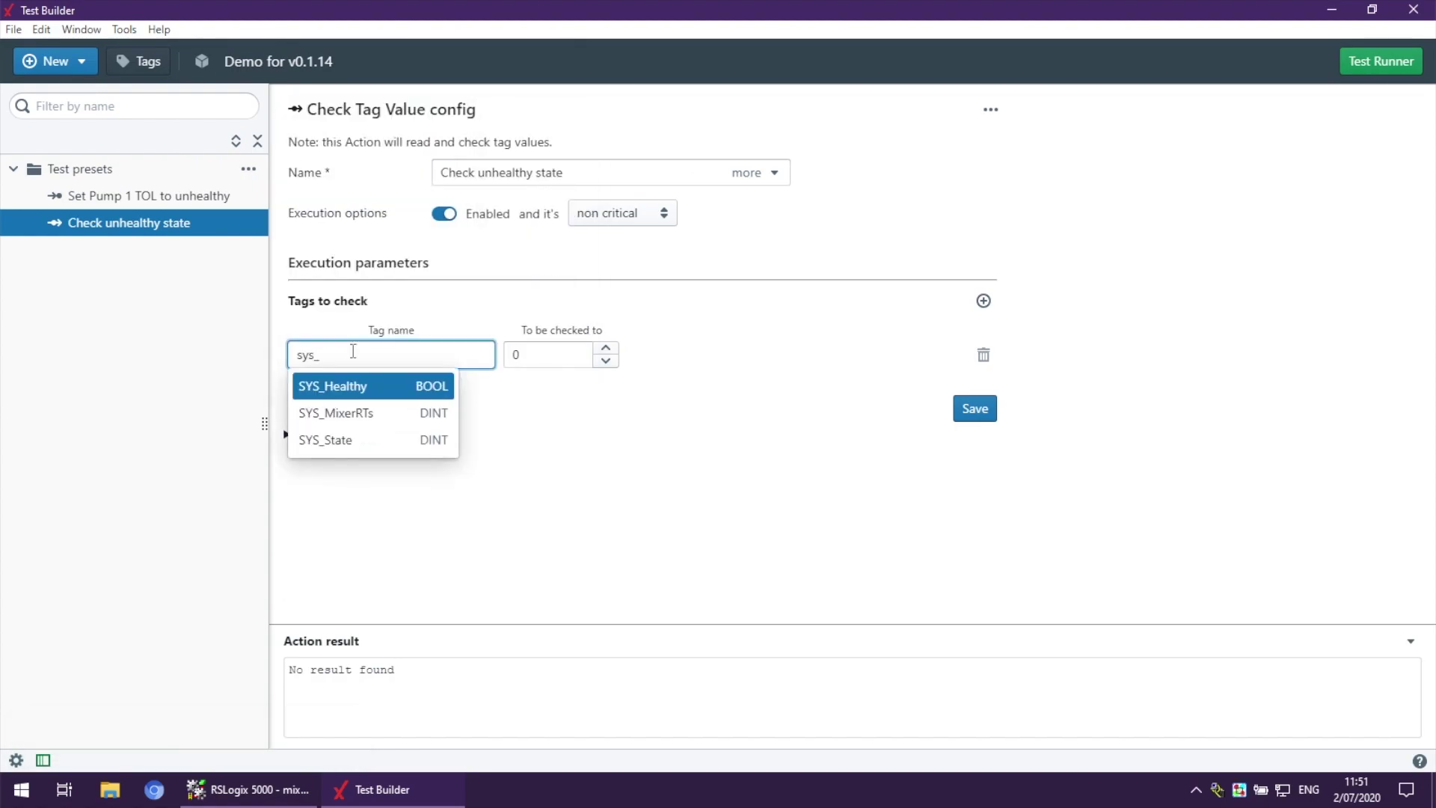
pyautogui.click(362, 387)
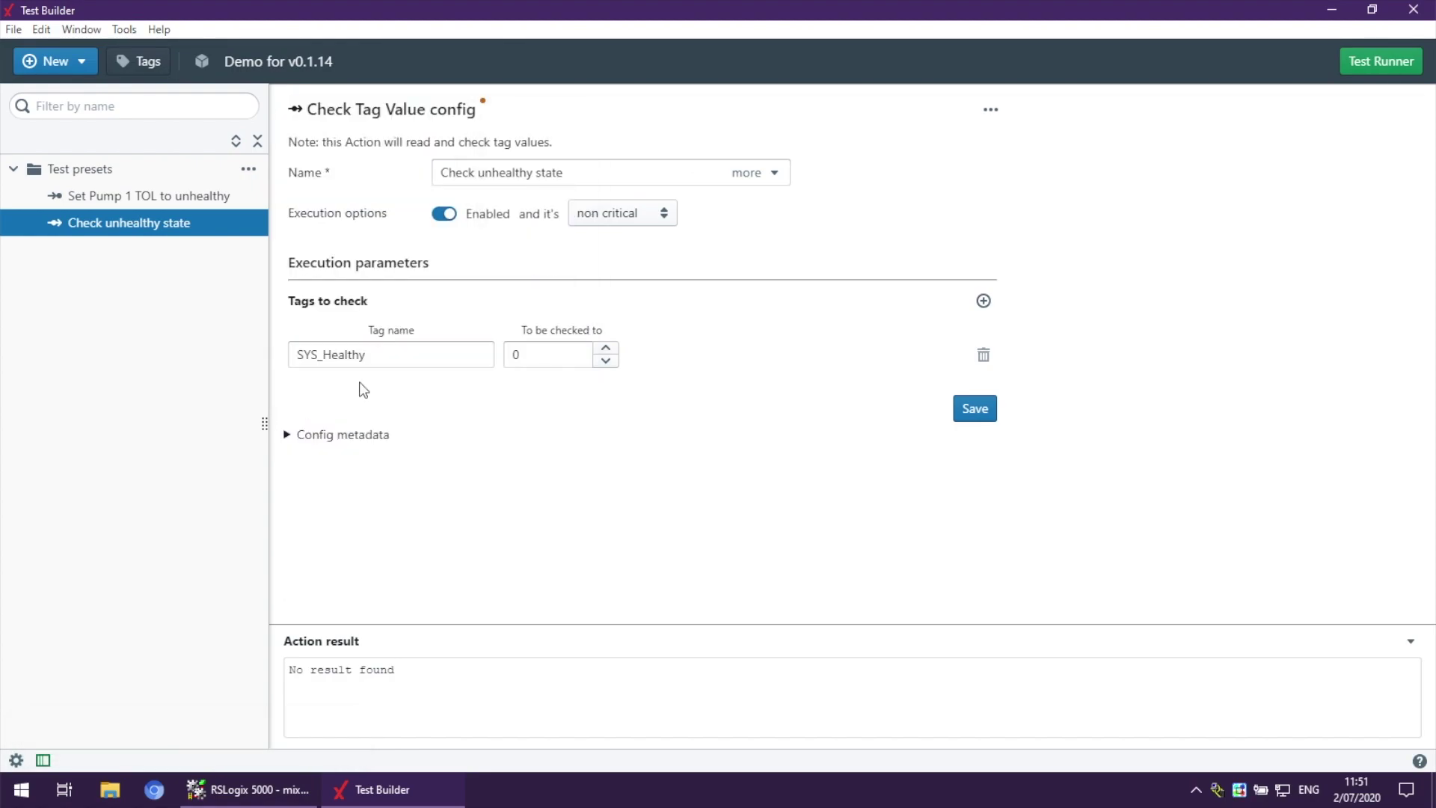
pyautogui.click(606, 349)
pyautogui.click(607, 362)
pyautogui.click(989, 411)
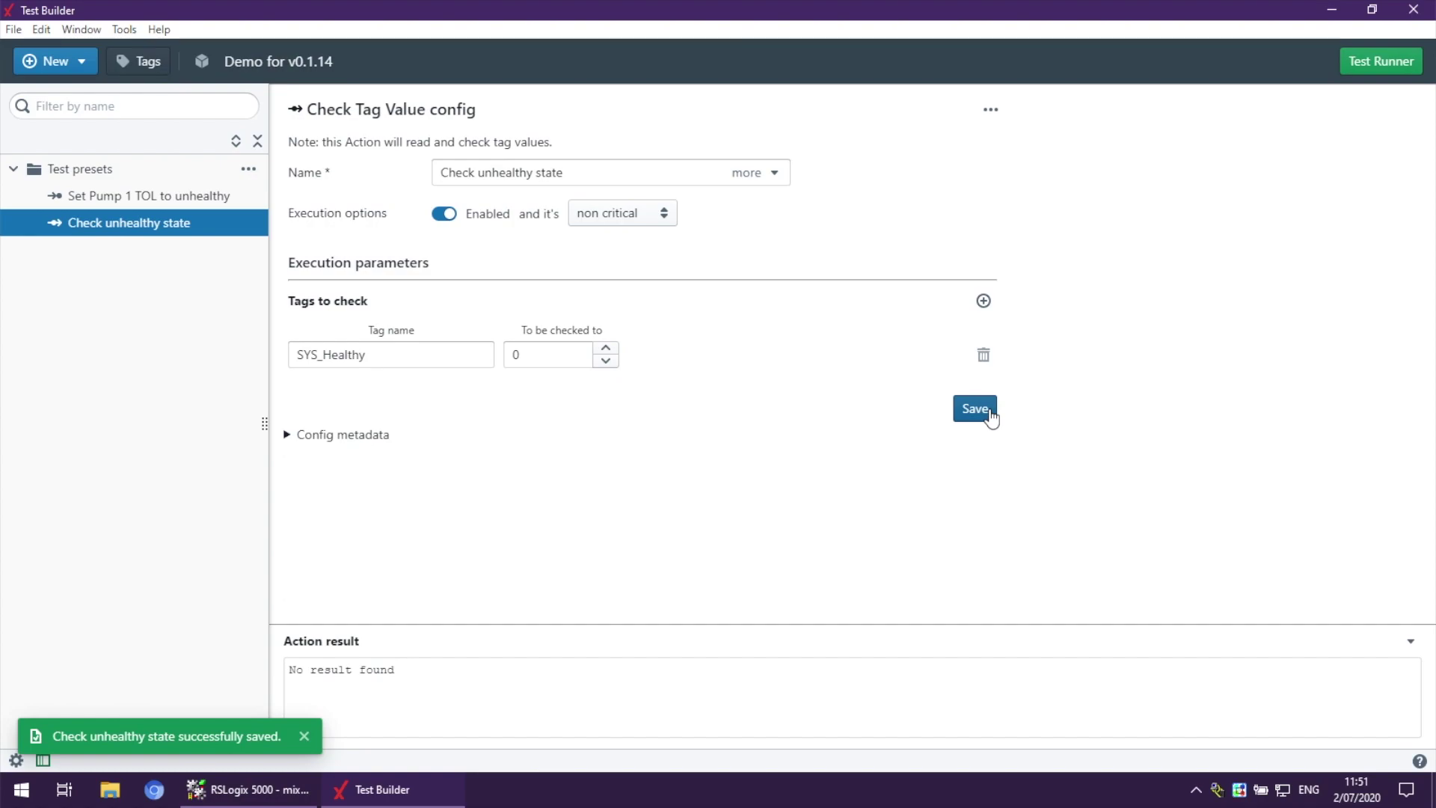
pyautogui.click(1384, 64)
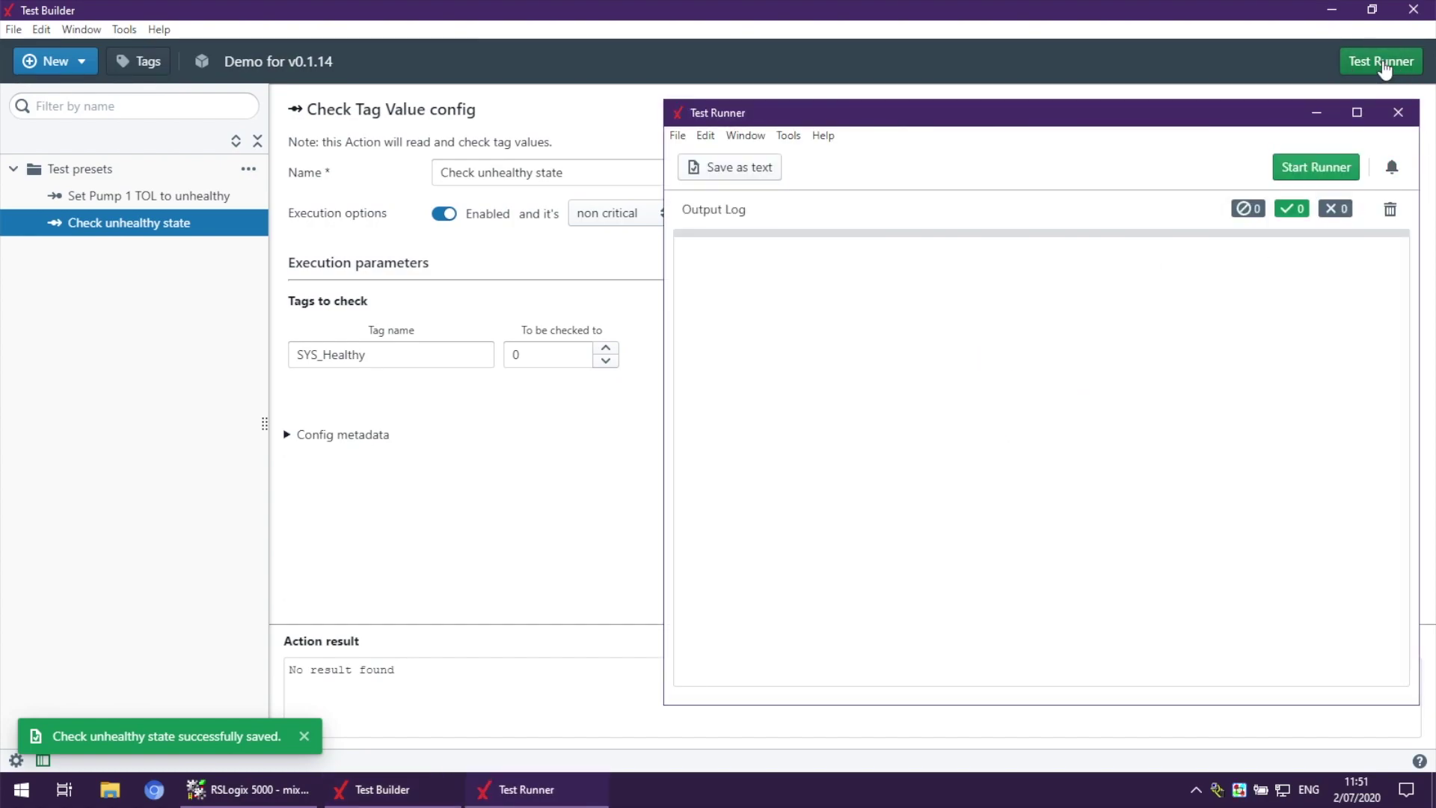
# Run the Demo for v0.1.14 test and confirm all 4 steps pass.
pyautogui.click(1322, 170)
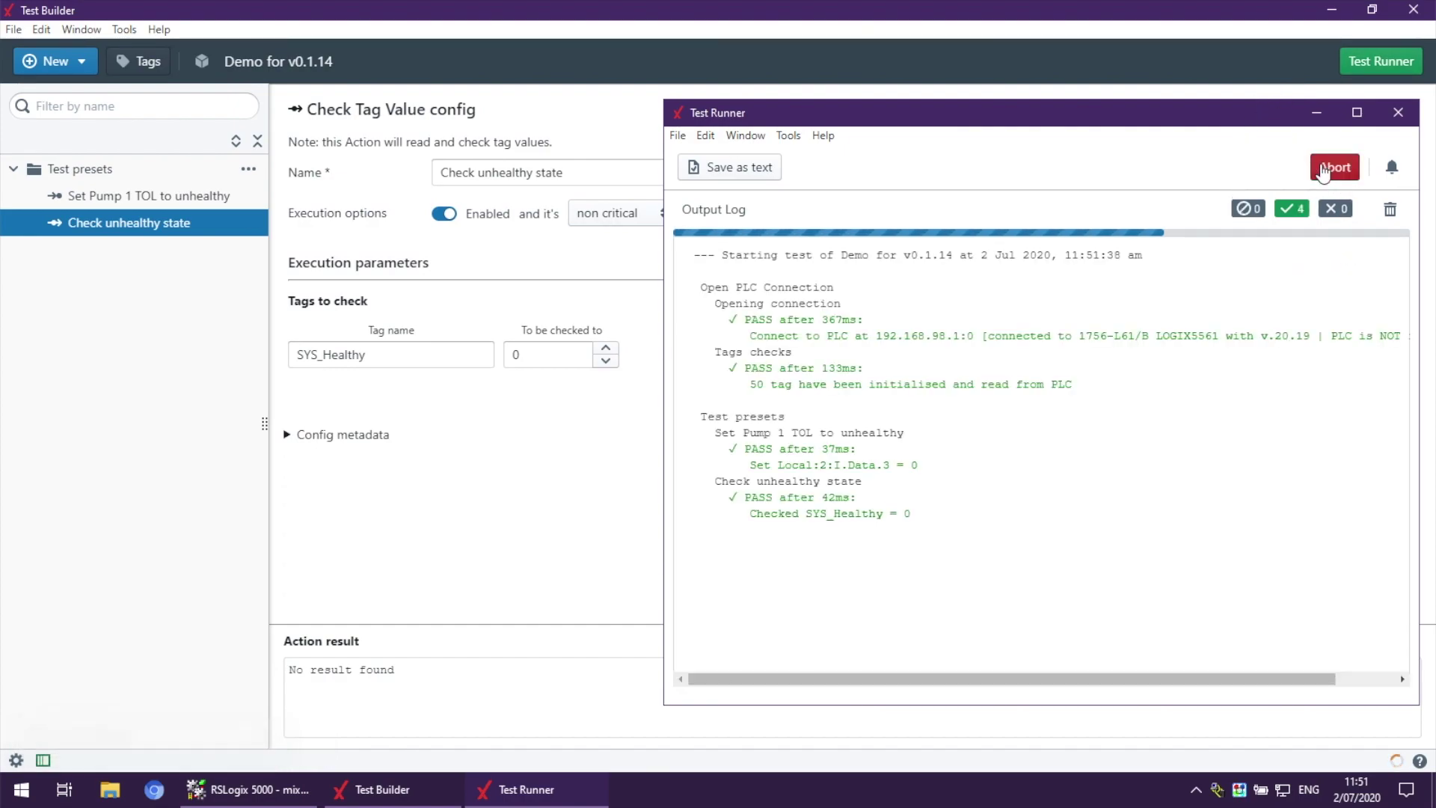